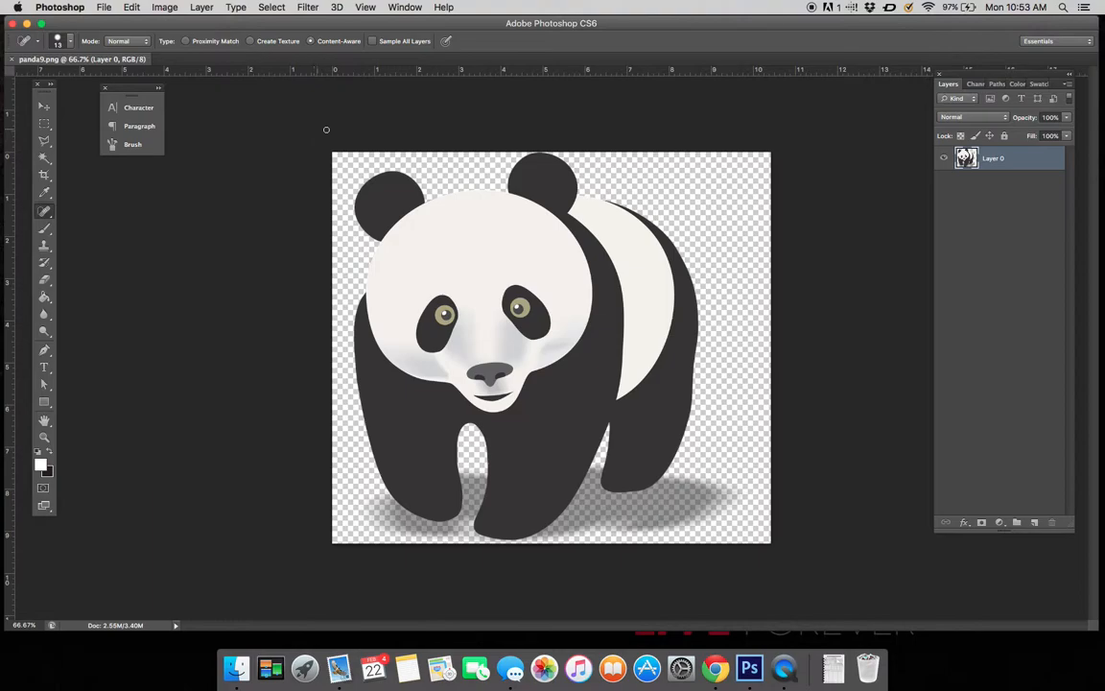
Activate the Move tool, hide the Tools panel and bring it back on screen
left_click(43, 106)
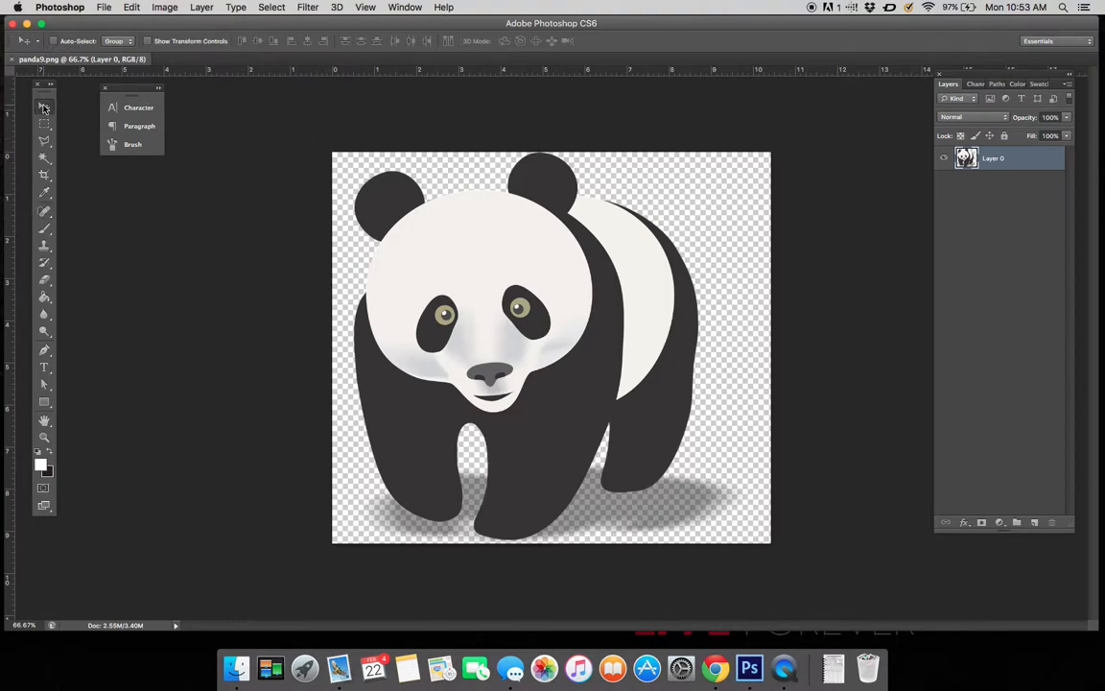
left_click(43, 123)
key("v")
left_click(403, 7)
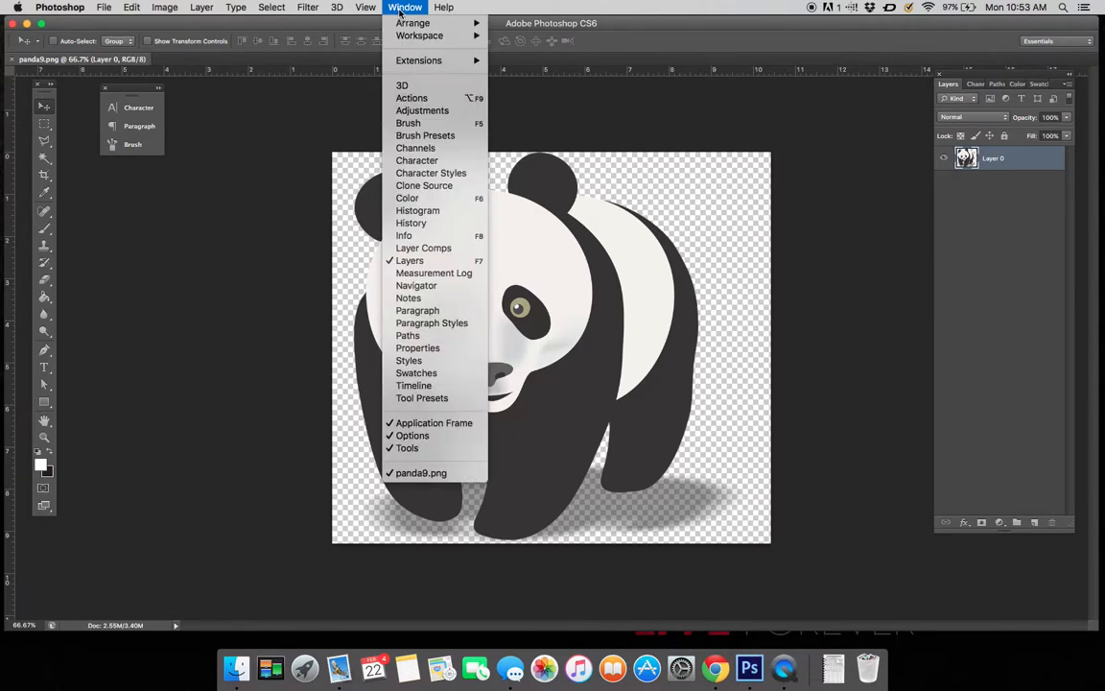
left_click(439, 452)
left_click(403, 8)
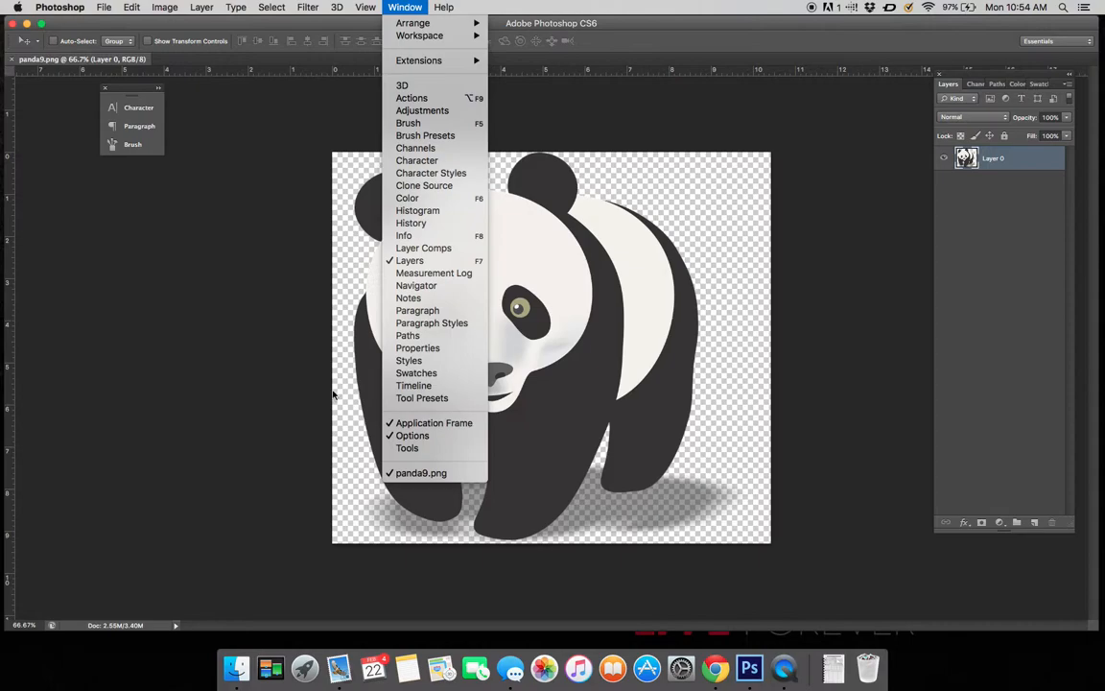
left_click(438, 453)
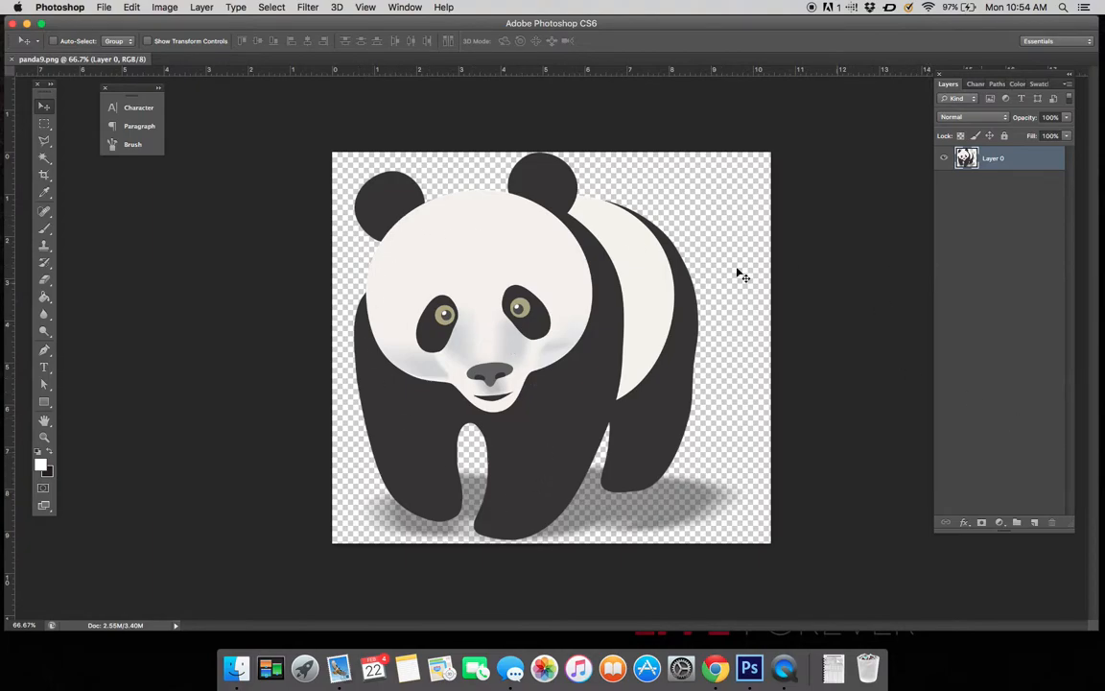
Move the Layers panel group inward and enlarge it until all its tab names fit
left_click_drag(1025, 78, 979, 87)
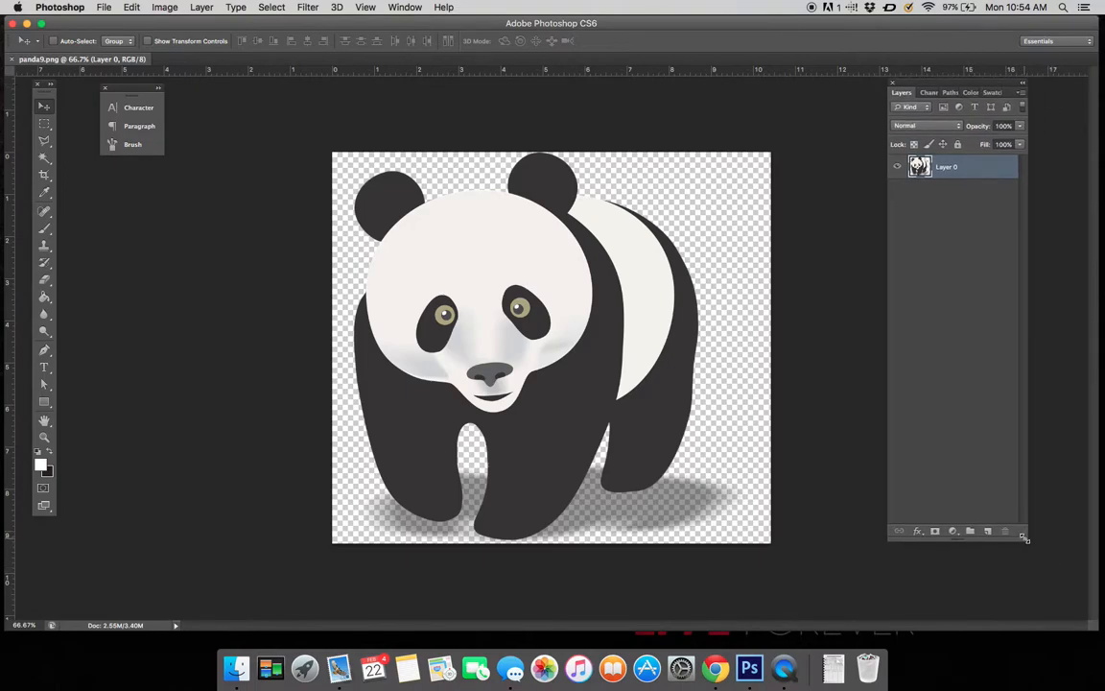
left_click_drag(1024, 539, 1065, 604)
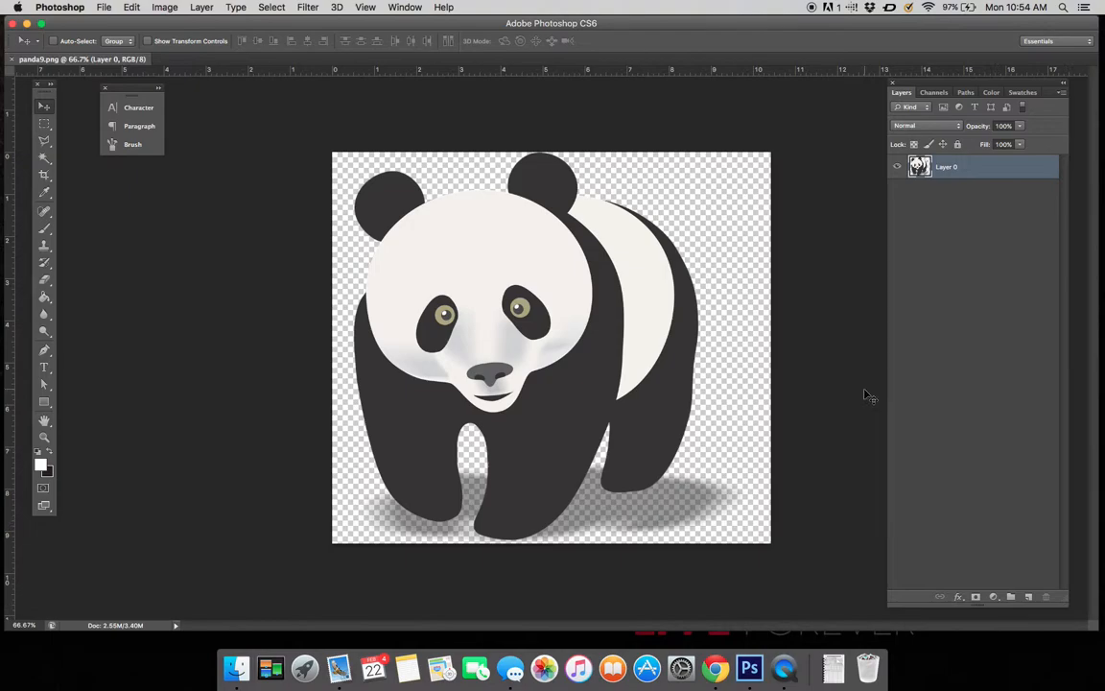
Add a new layer above the panda and start a Pen path beside the mouth, curving it along the right cheek's edge
left_click(47, 351)
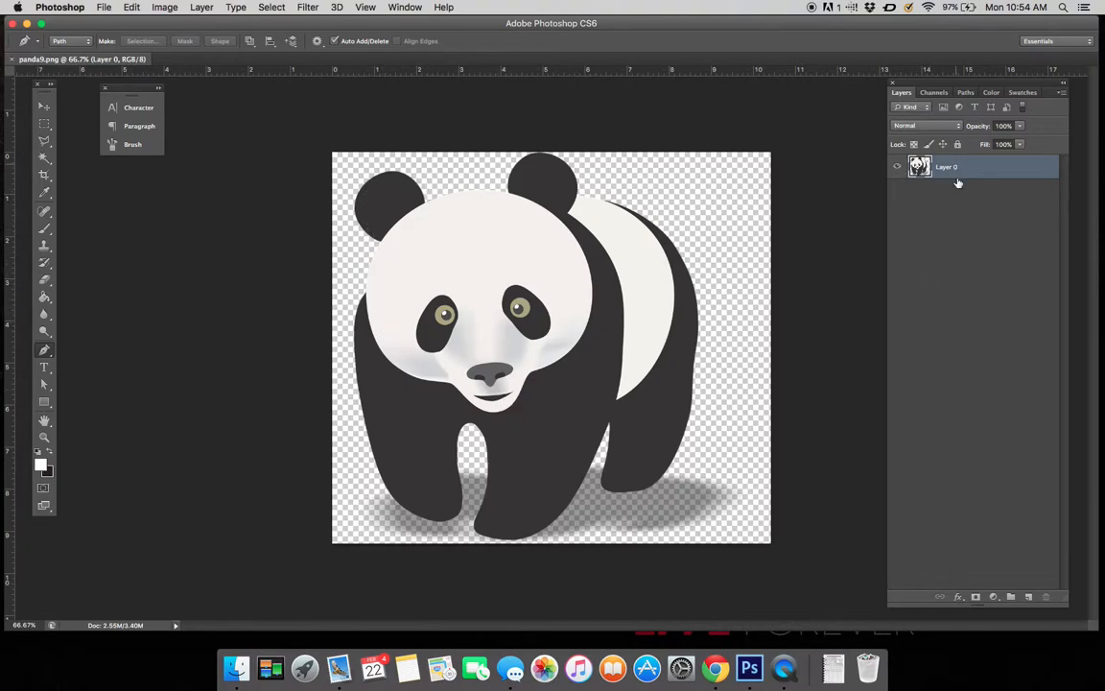
left_click(1027, 596)
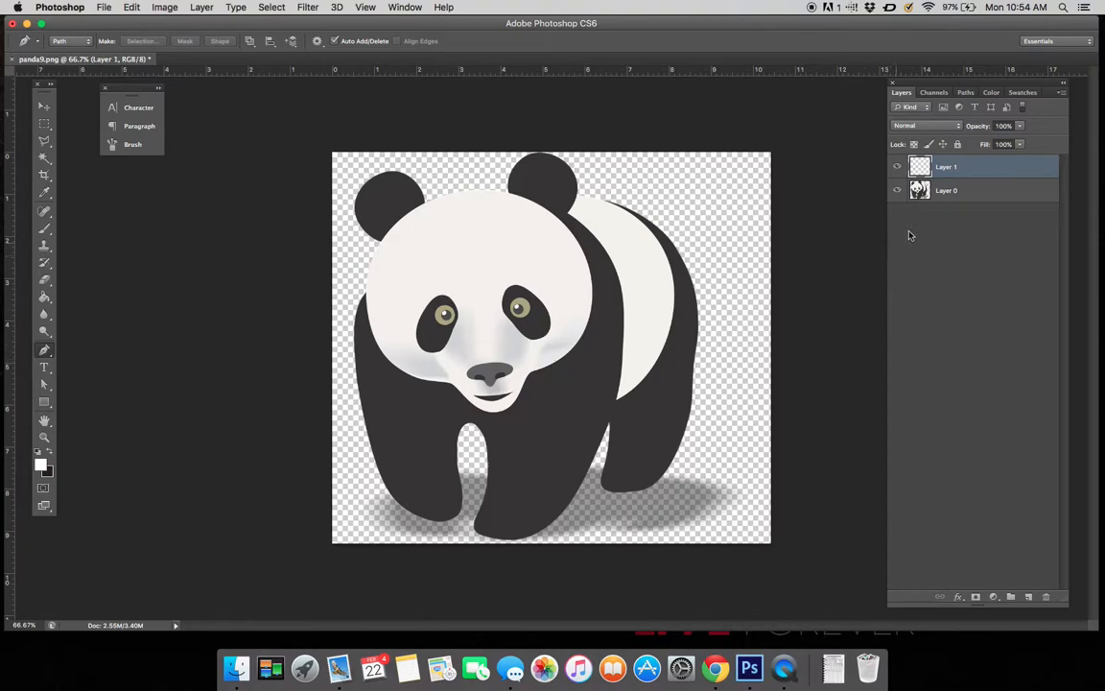
left_click(526, 388)
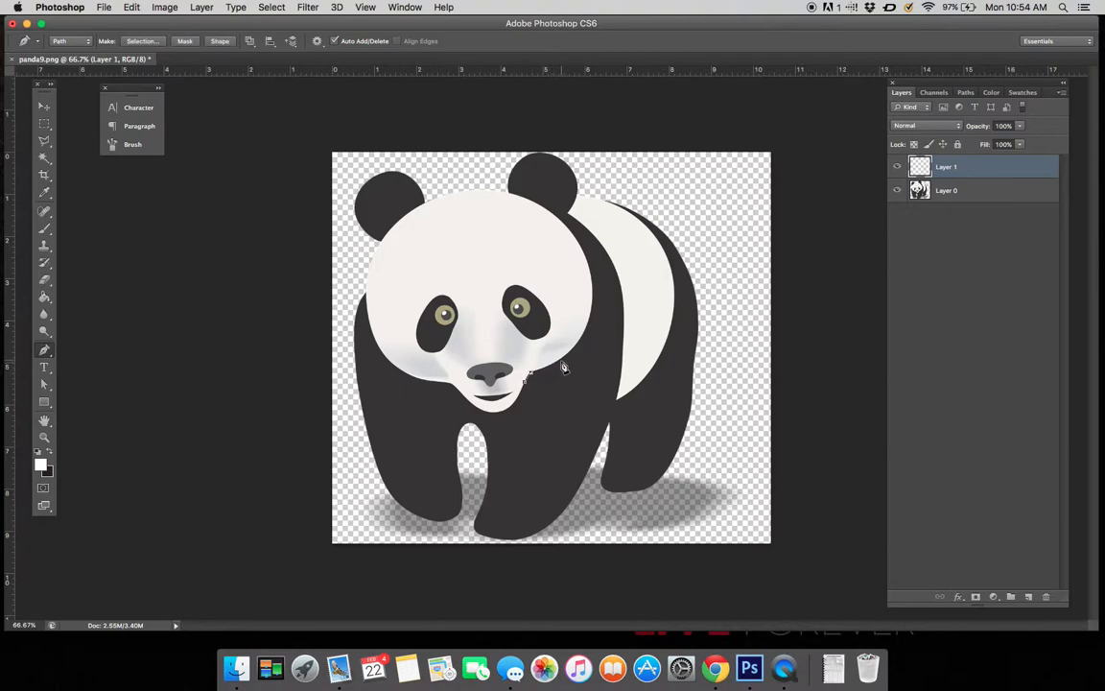
key("super+plus")
key("super+plus")
key("super+plus")
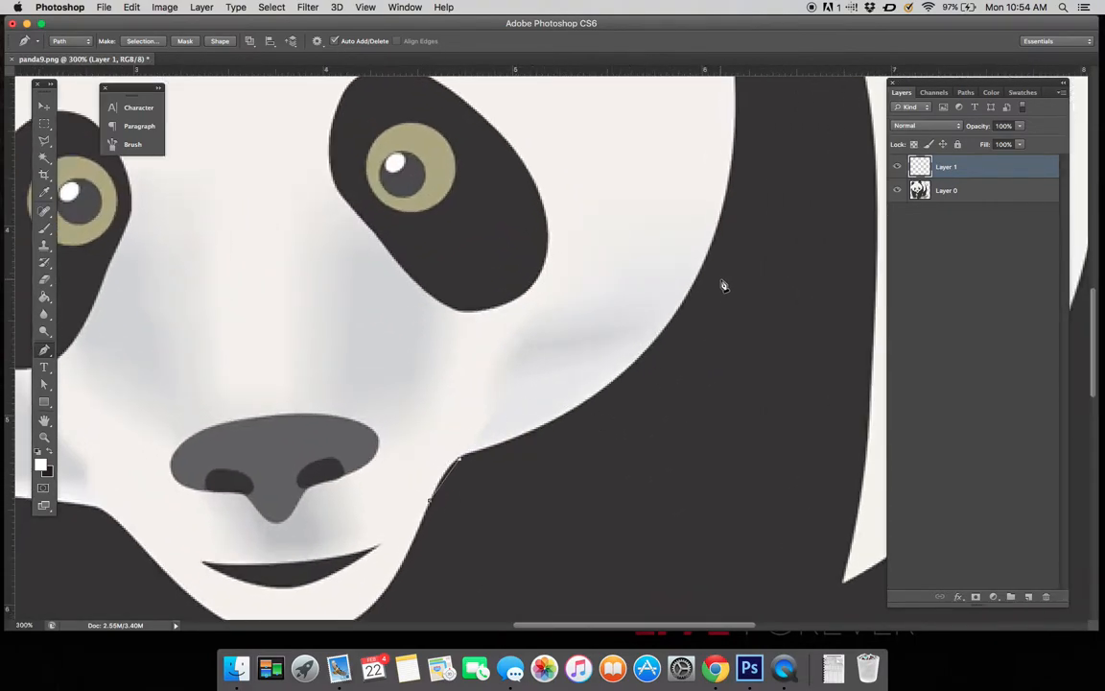
left_click(711, 247)
left_click_drag(712, 247, 776, 81)
scroll(731, 248, "up", 5)
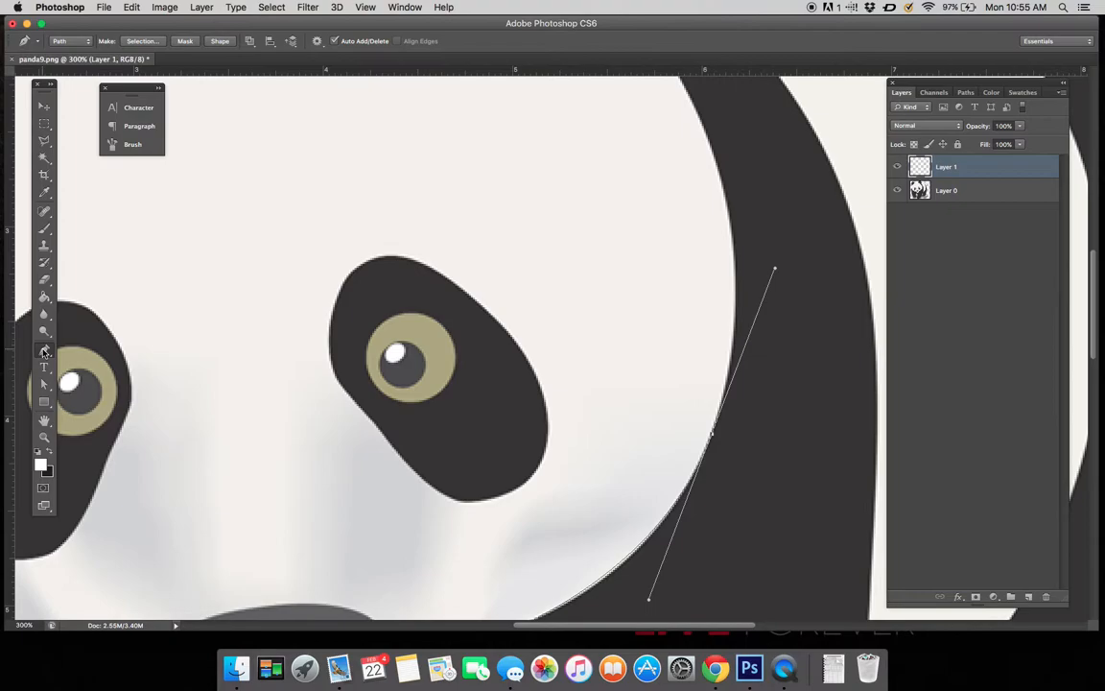
Adjust both direction handles of the right cheek's anchor point with the Convert Point tool
left_click(43, 352)
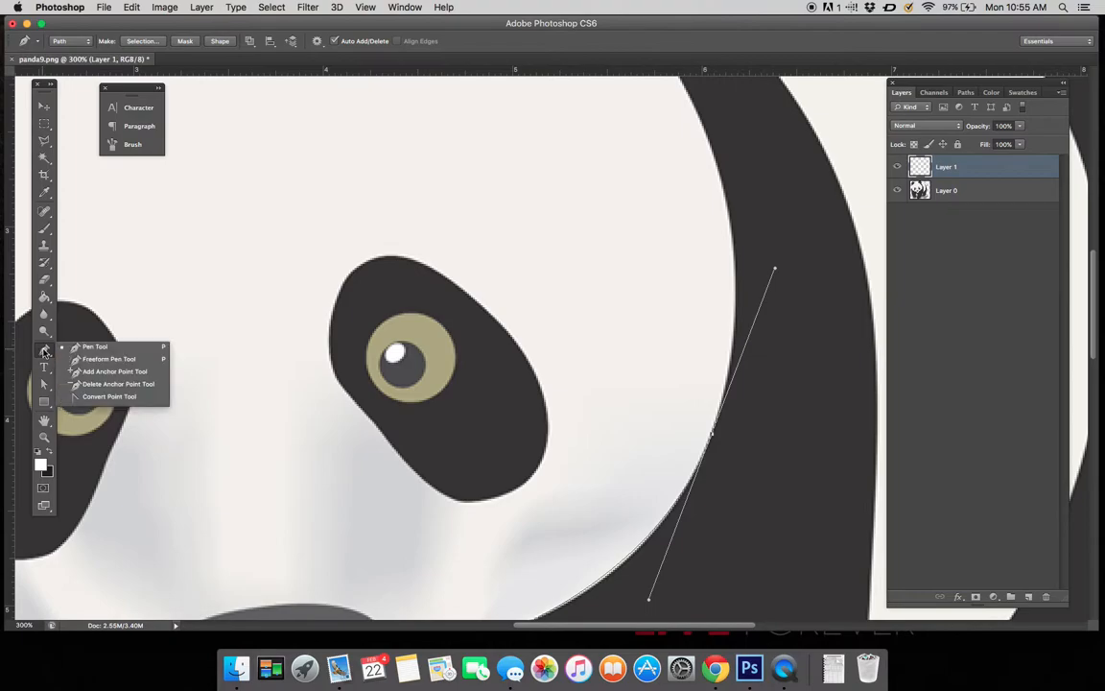
left_click(102, 396)
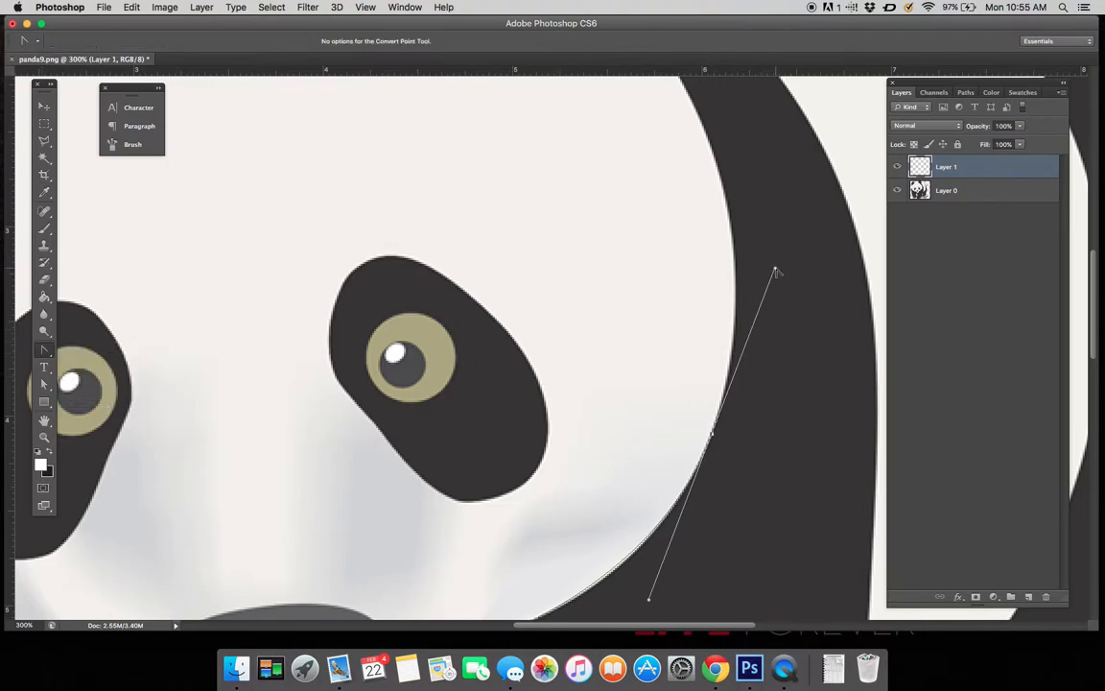
left_click_drag(775, 271, 789, 221)
mouse_move(650, 602)
left_mouse_down()
mouse_move(592, 597)
mouse_move(624, 599)
mouse_move(622, 456)
mouse_move(594, 418)
mouse_move(570, 420)
mouse_move(618, 540)
mouse_move(727, 555)
mouse_move(728, 573)
mouse_move(649, 605)
left_mouse_up()
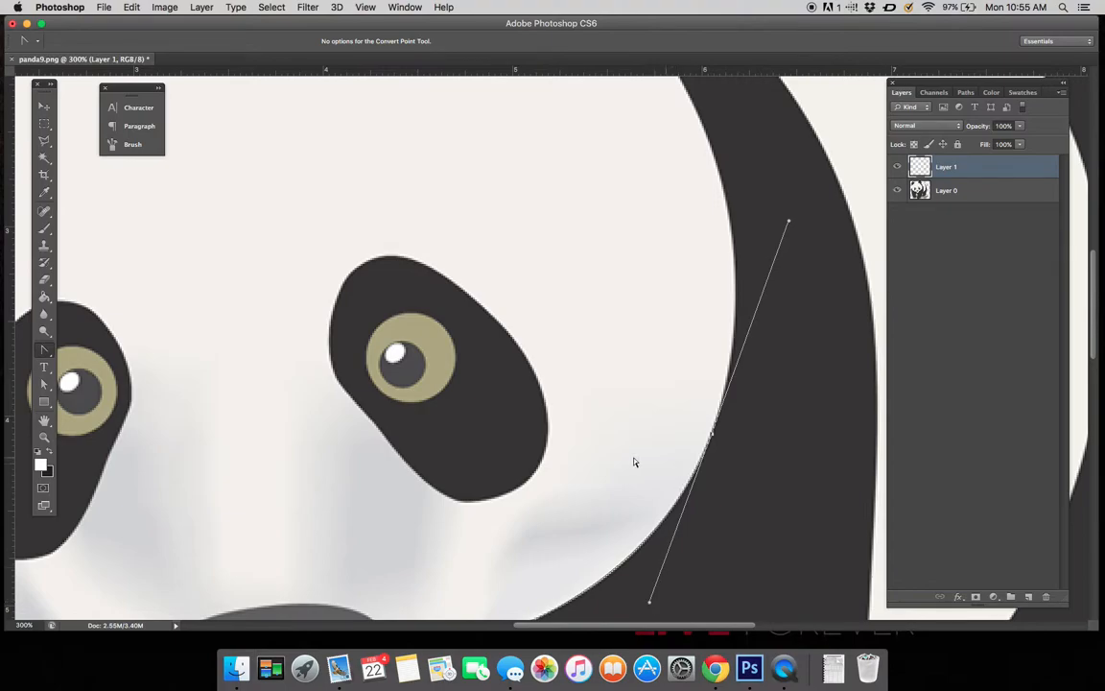
Continue the Pen path from the right cheek over the top of the head to the edge beside the left ear
left_click(42, 355)
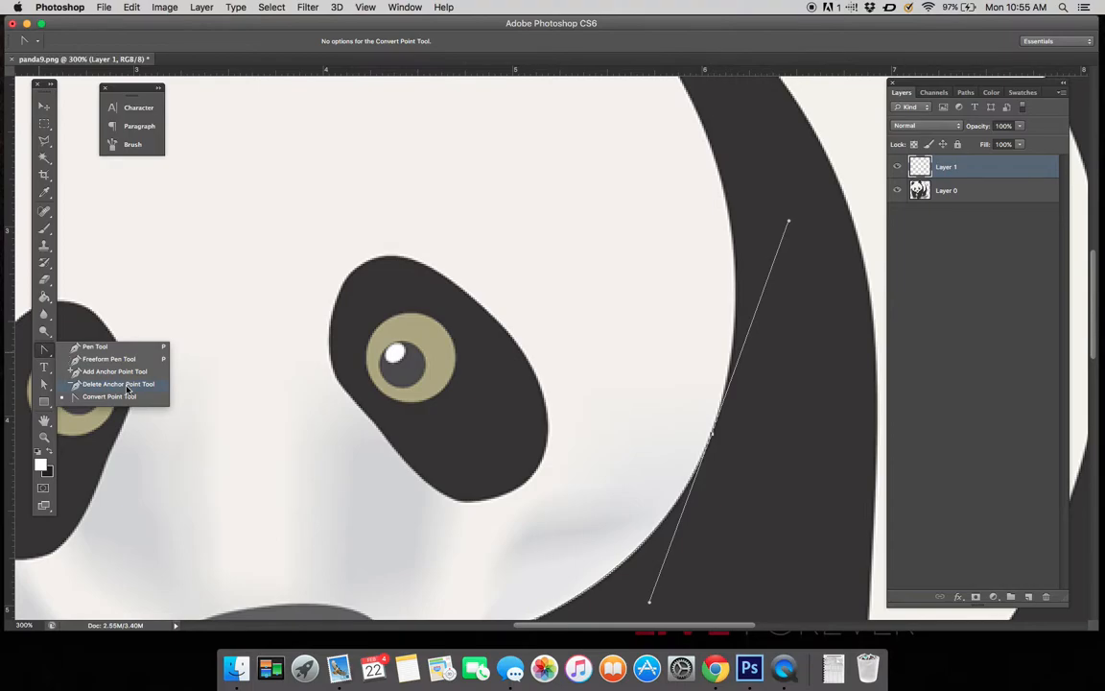
left_click(99, 353)
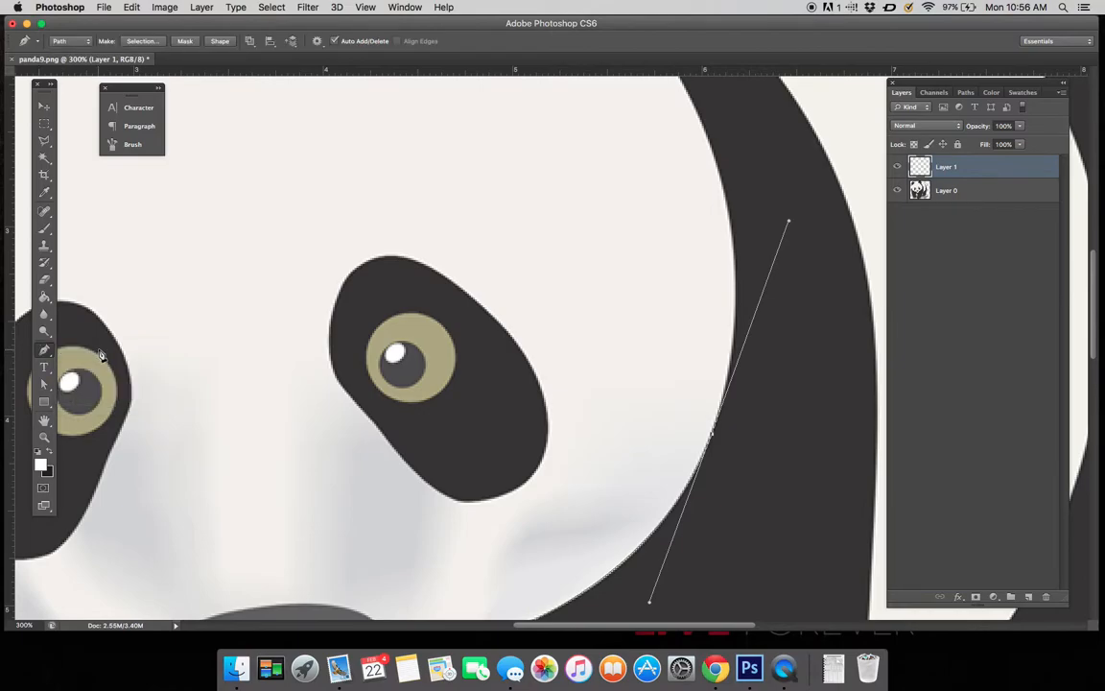
scroll(581, 299, "up", 5)
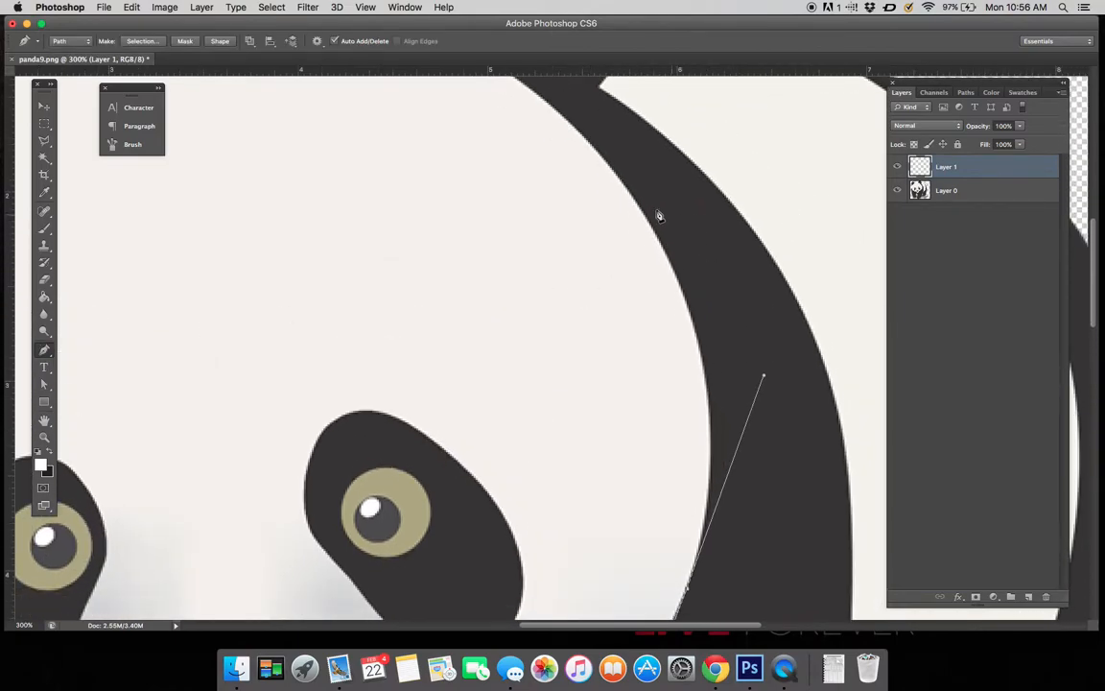
scroll(607, 187, "down", 3)
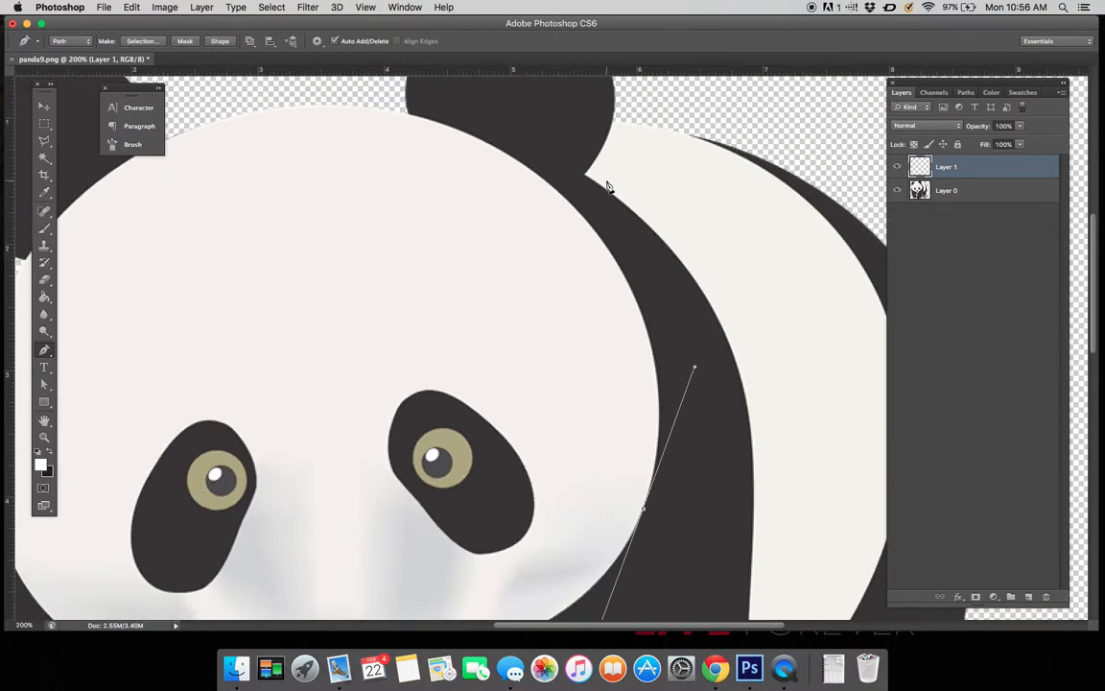
left_click_drag(560, 195, 448, 115)
key("super+z")
left_click_drag(429, 120, 246, 80)
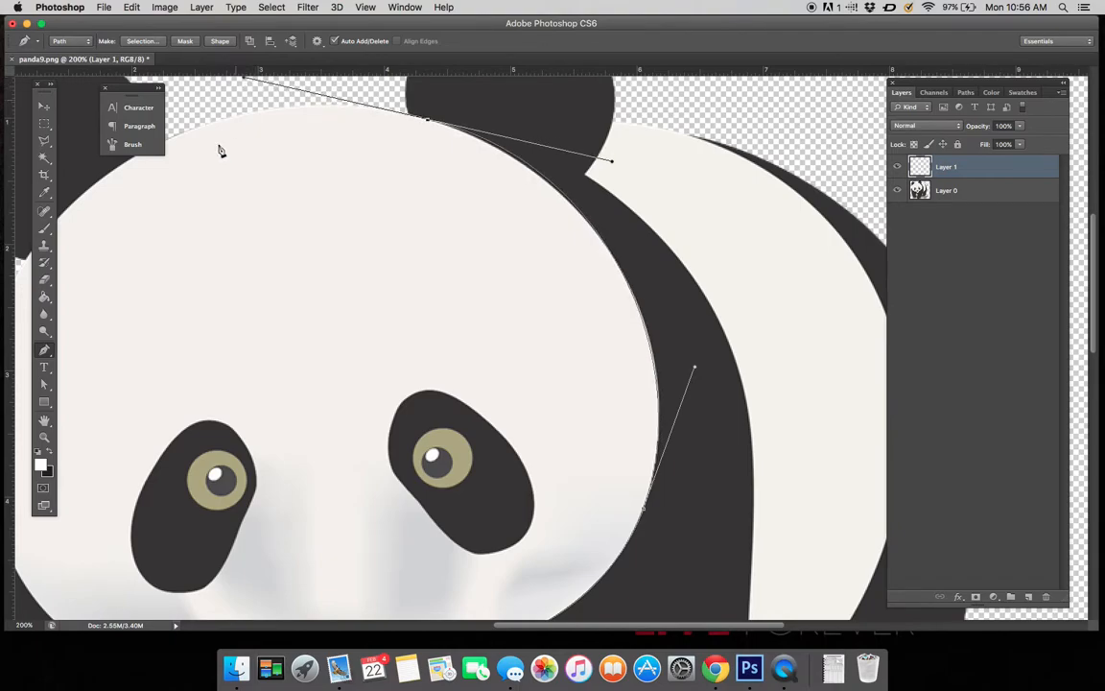
scroll(231, 125, "left", 10)
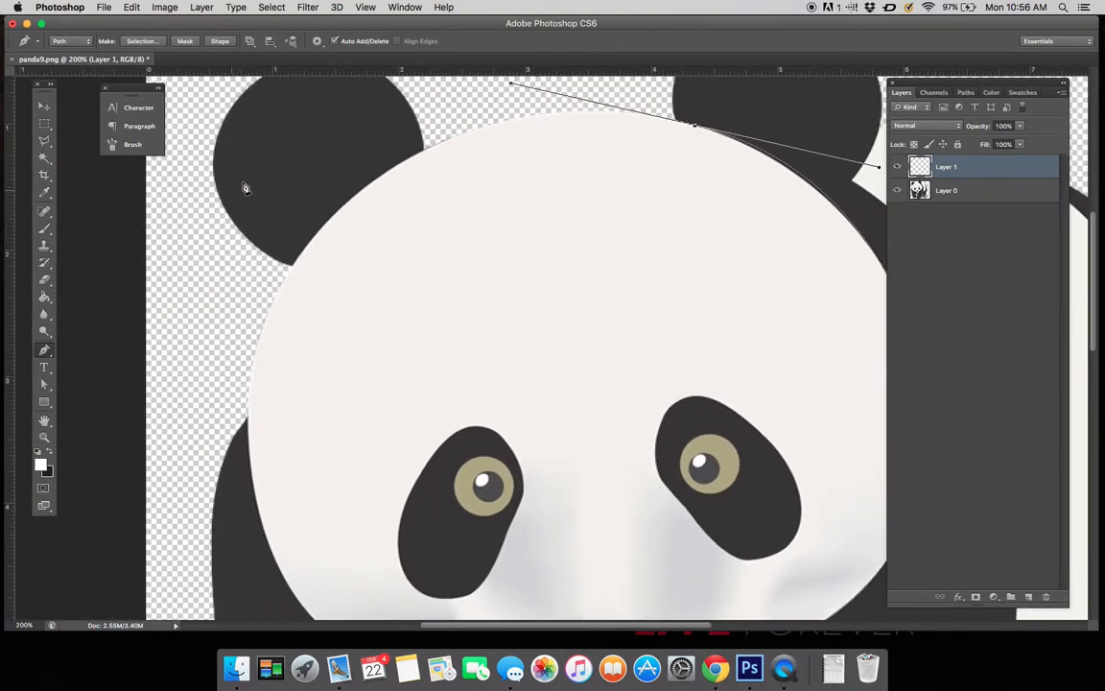
left_click_drag(329, 220, 256, 284)
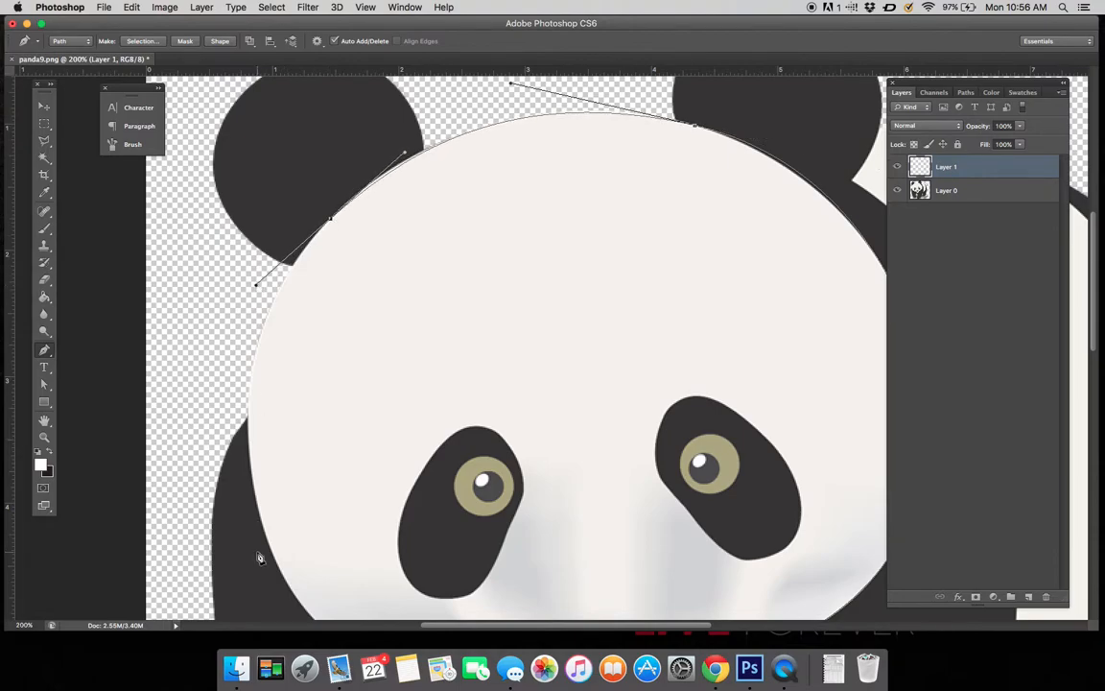
Trace the Pen path down the left side of the face and around the chin, closing it at its starting anchor
scroll(259, 558, "down", 4)
left_click_drag(291, 516, 366, 608)
scroll(472, 573, "down", 4)
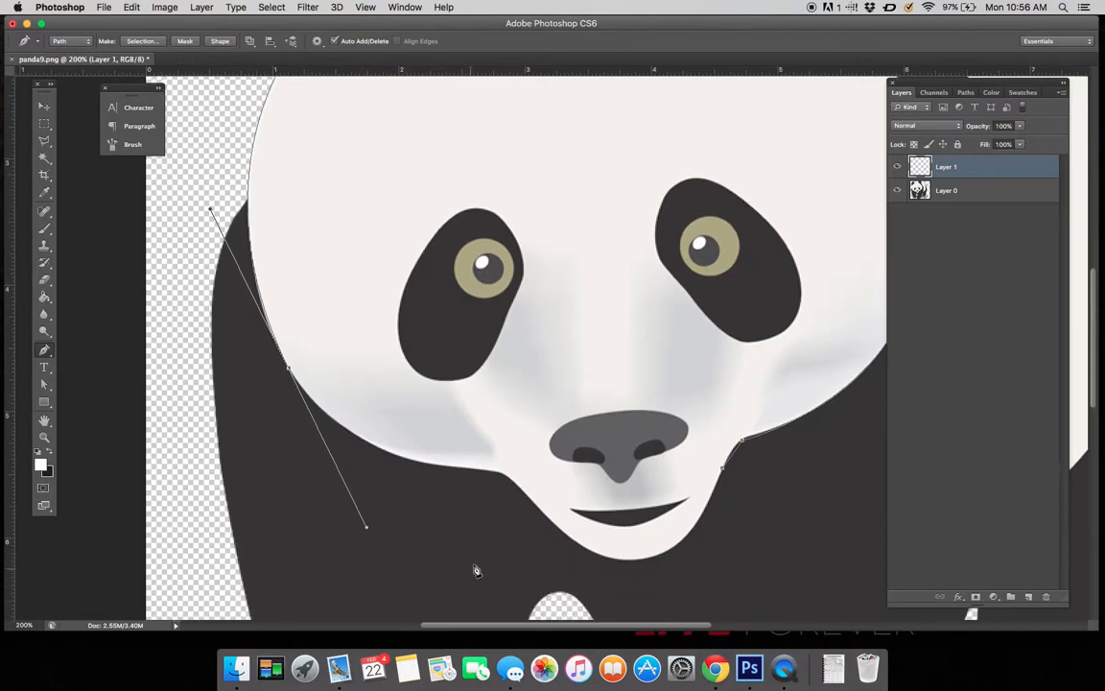
left_click(504, 479)
left_click_drag(502, 476, 511, 480)
key("super+z")
left_click_drag(502, 474, 524, 490)
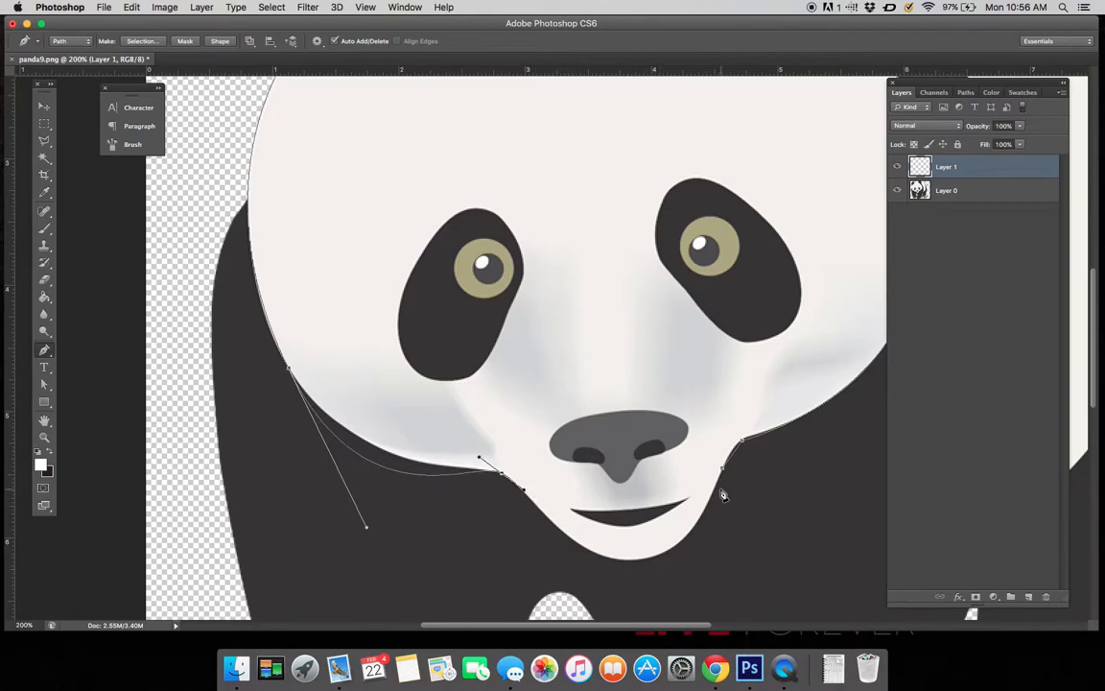
left_click_drag(722, 468, 793, 270)
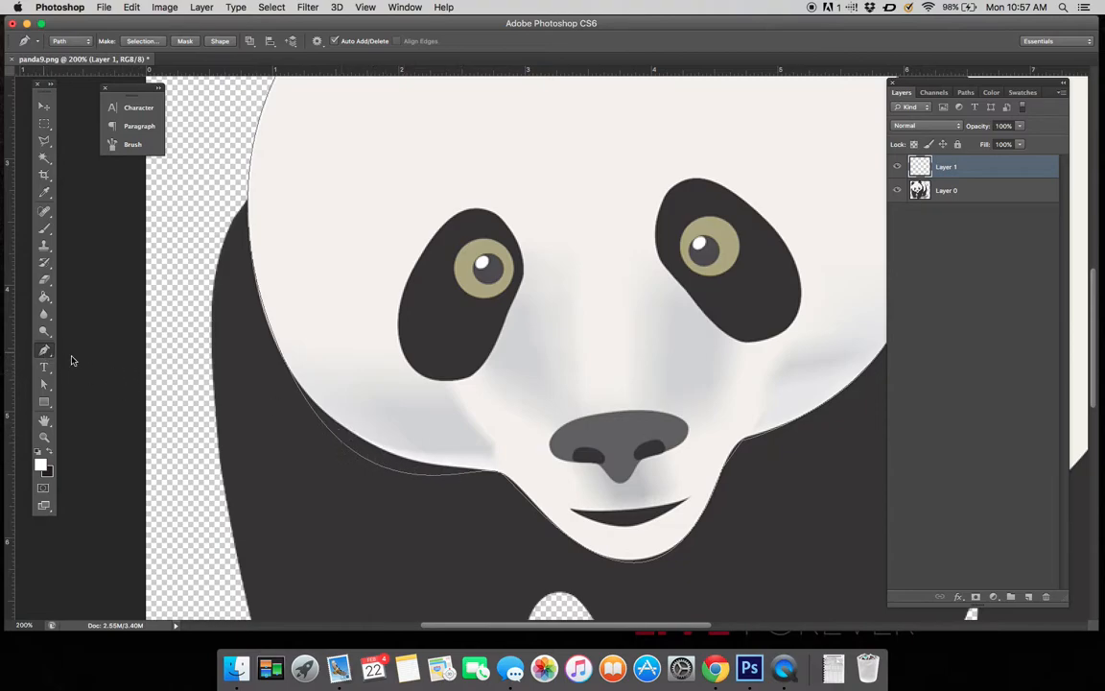
Add an anchor point to the path under the left cheek and move it inward to follow the face outline
key("shift+p")
left_click(42, 353)
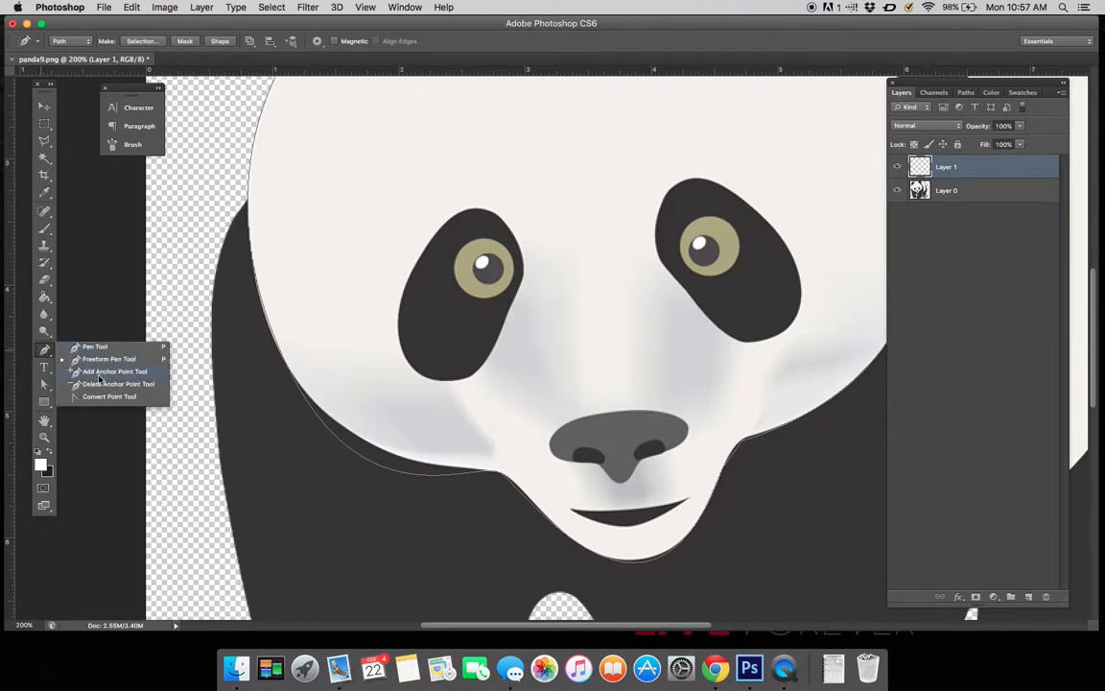
left_click(99, 372)
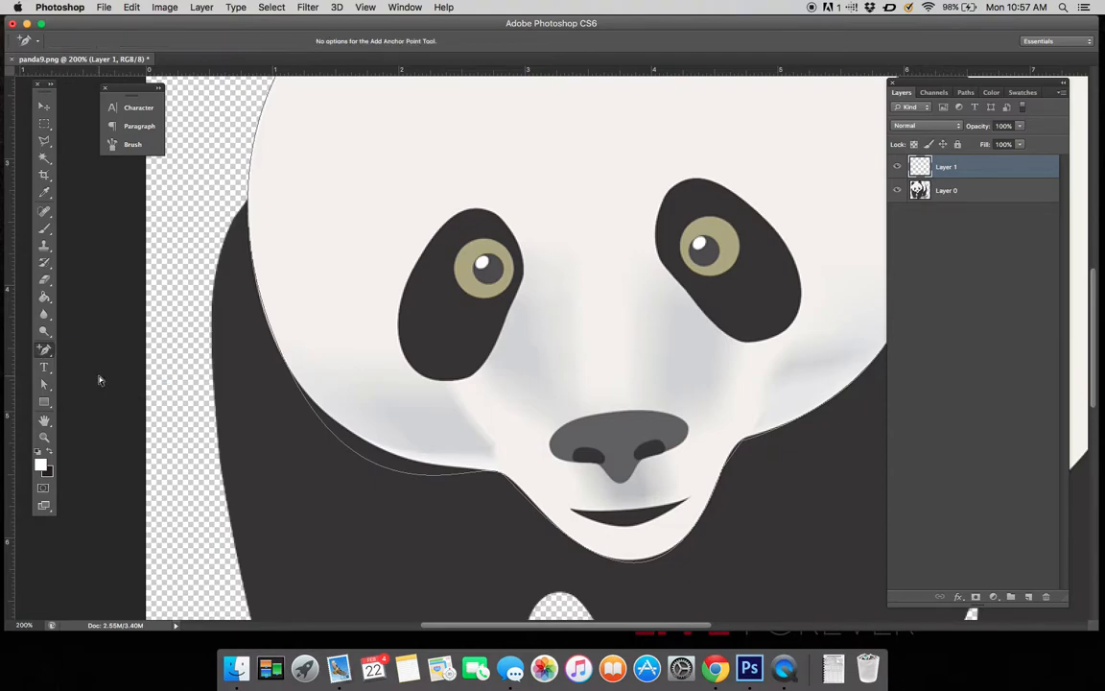
left_click(355, 456)
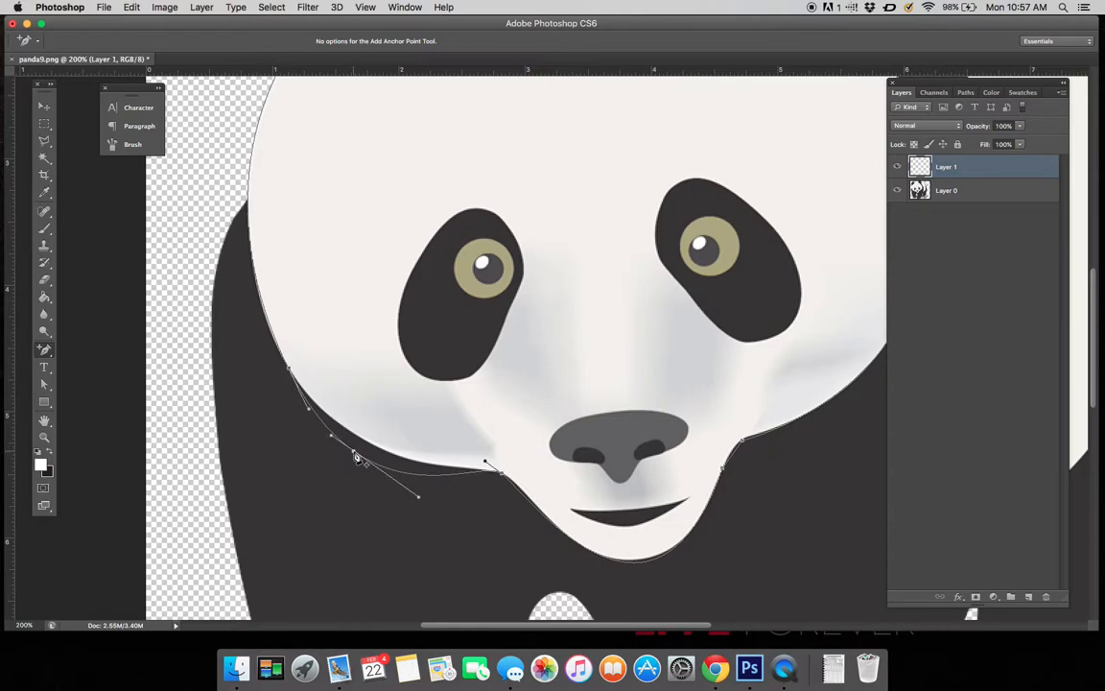
left_click(44, 384)
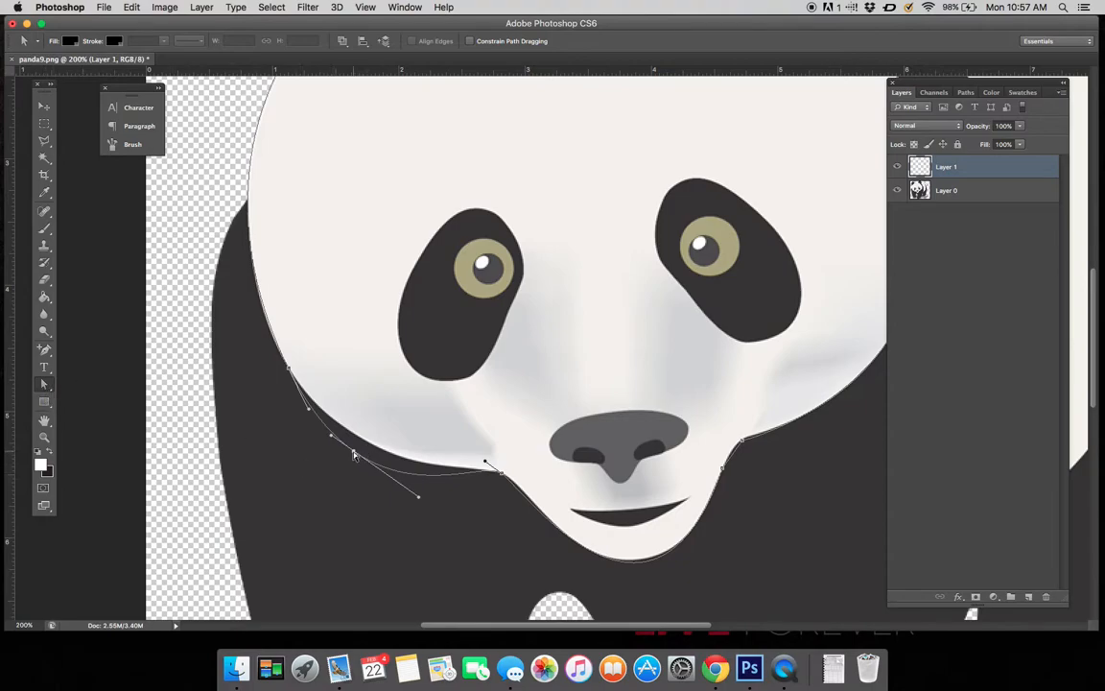
left_click_drag(354, 454, 360, 443)
Rename Layer 1 as Face
scroll(774, 484, "right", 3)
scroll(773, 484, "up", 2)
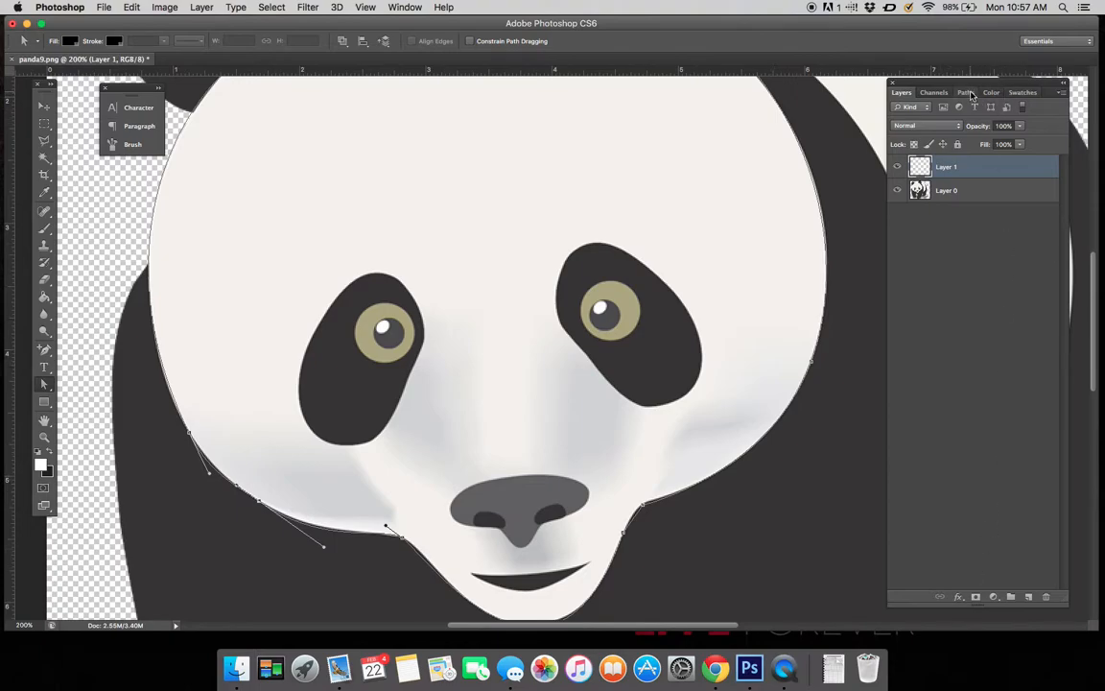
double_click(950, 168)
type("Face")
key("Return")
Save the work path under the name Face
left_click(968, 93)
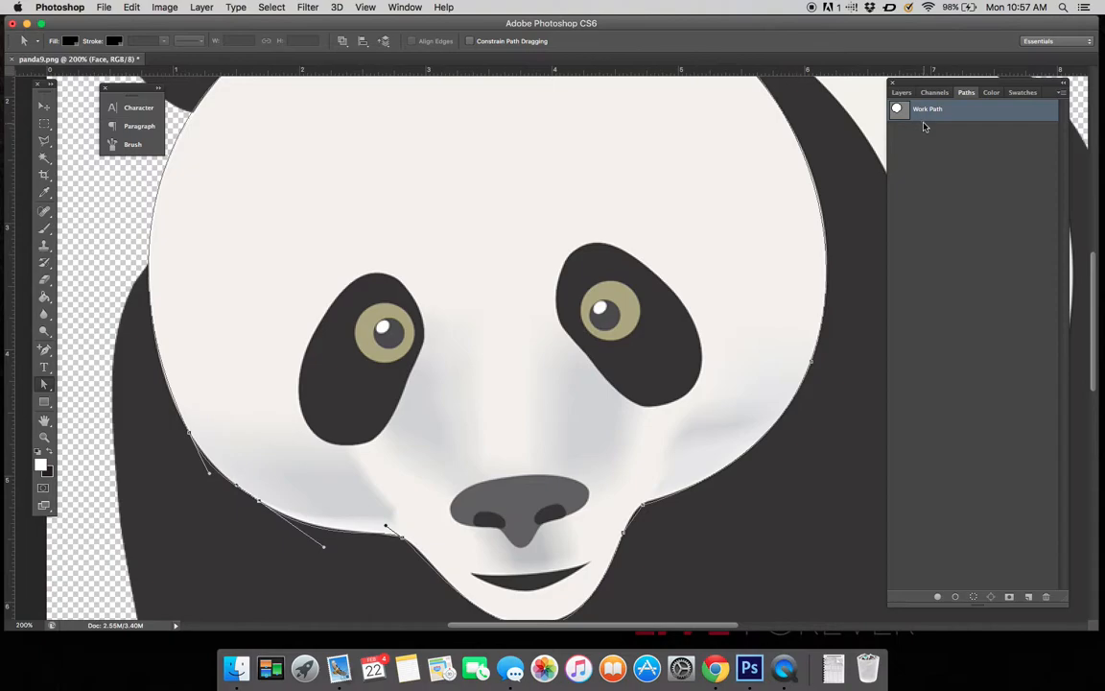
double_click(926, 110)
type("Face")
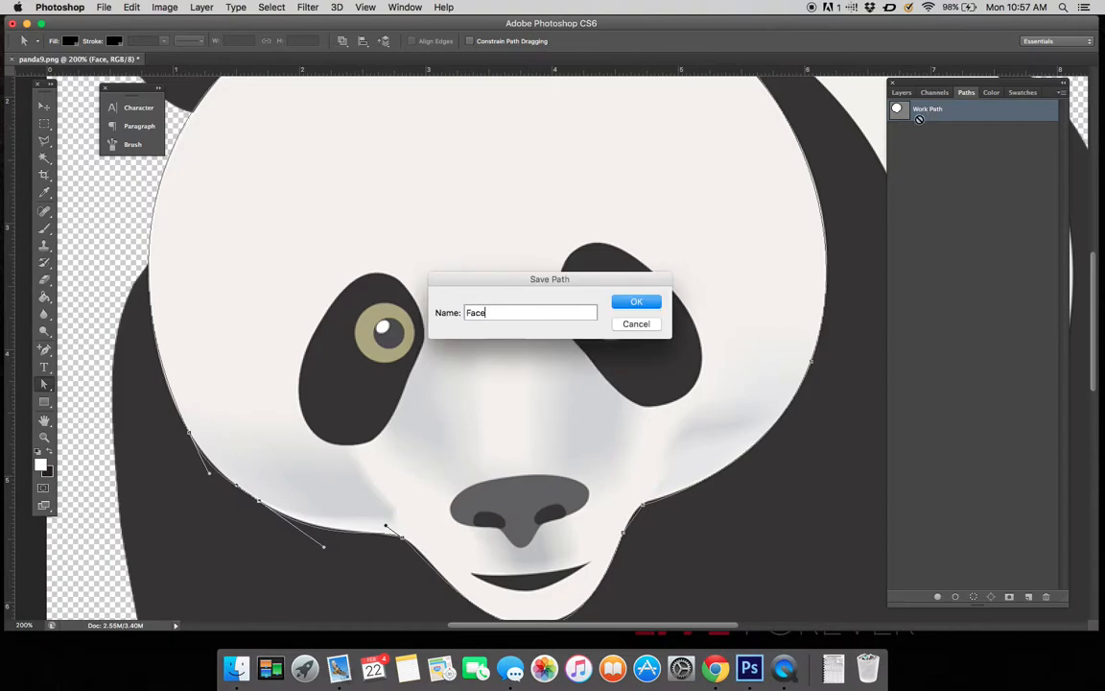
left_click(632, 303)
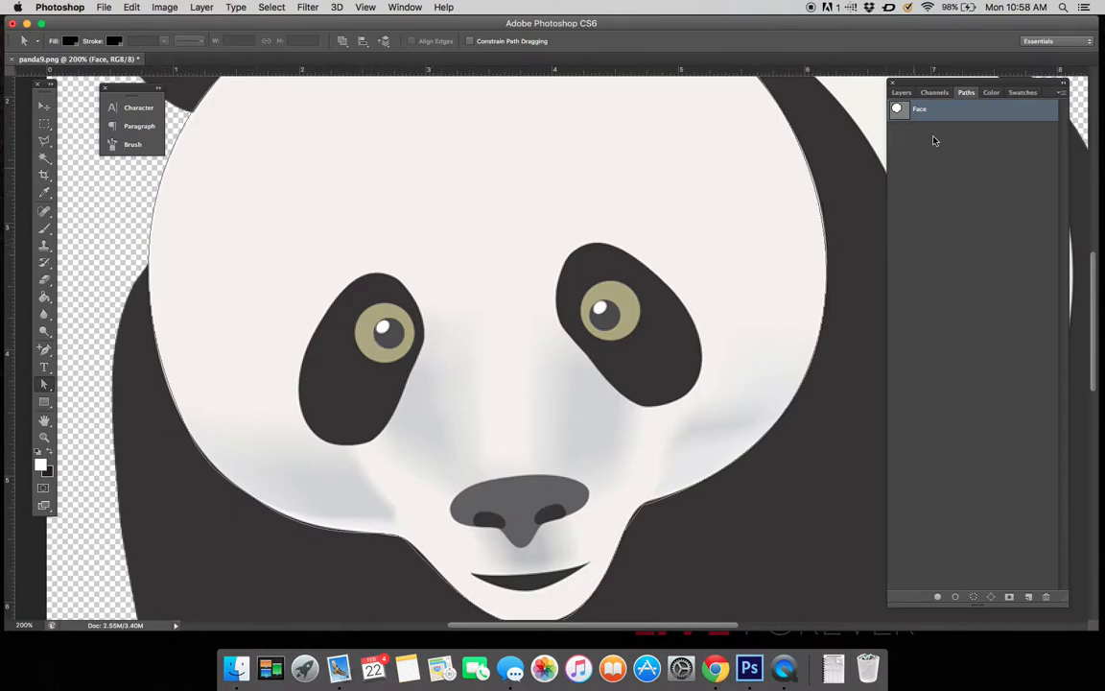
Reorder the Paths tab to sit next to Layers and load the Face path as a selection
left_click_drag(957, 96, 927, 96)
left_click(927, 93)
left_click(958, 597)
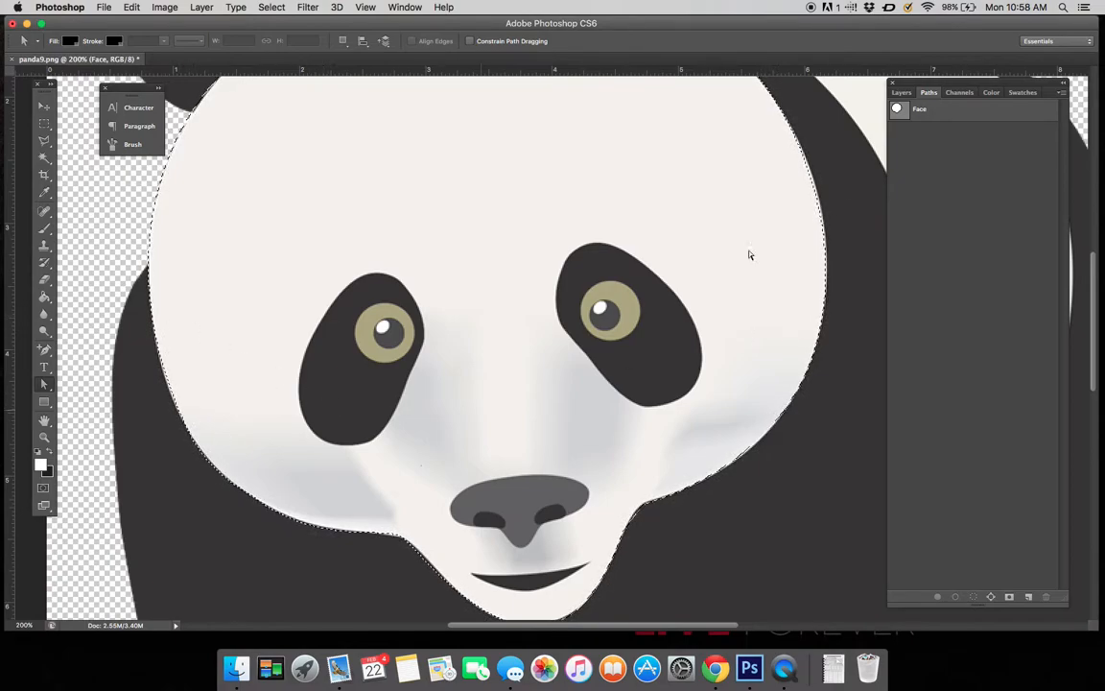
Activate the Brush tool for the Face layer and set the foreground color to a medium gray
left_click(901, 92)
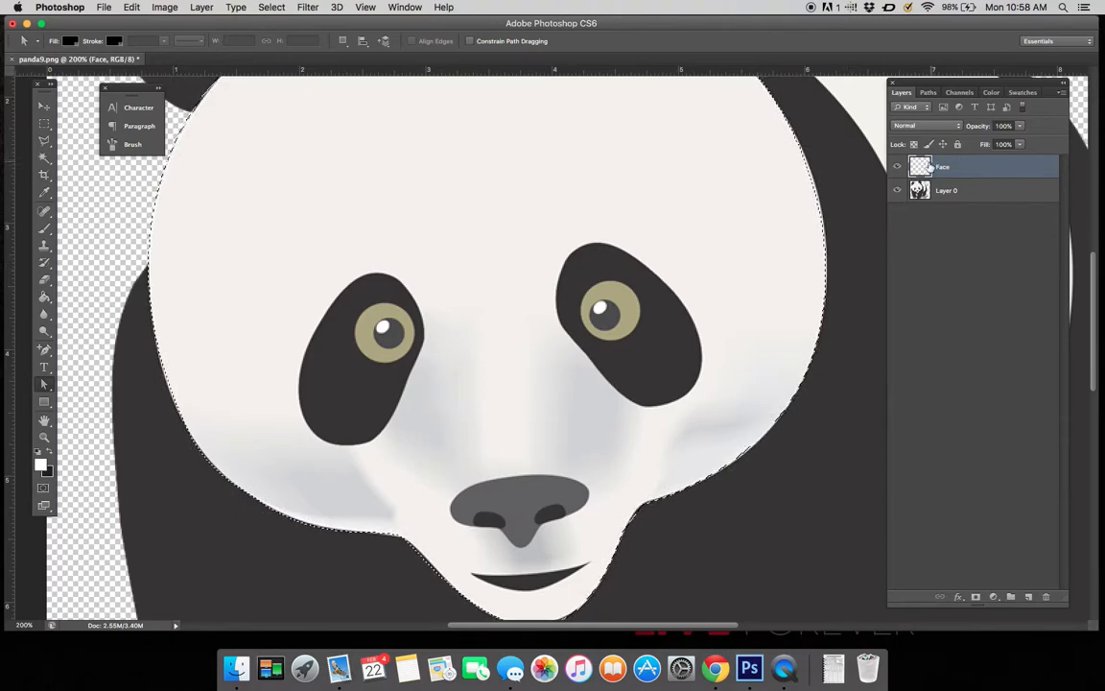
left_click(42, 231)
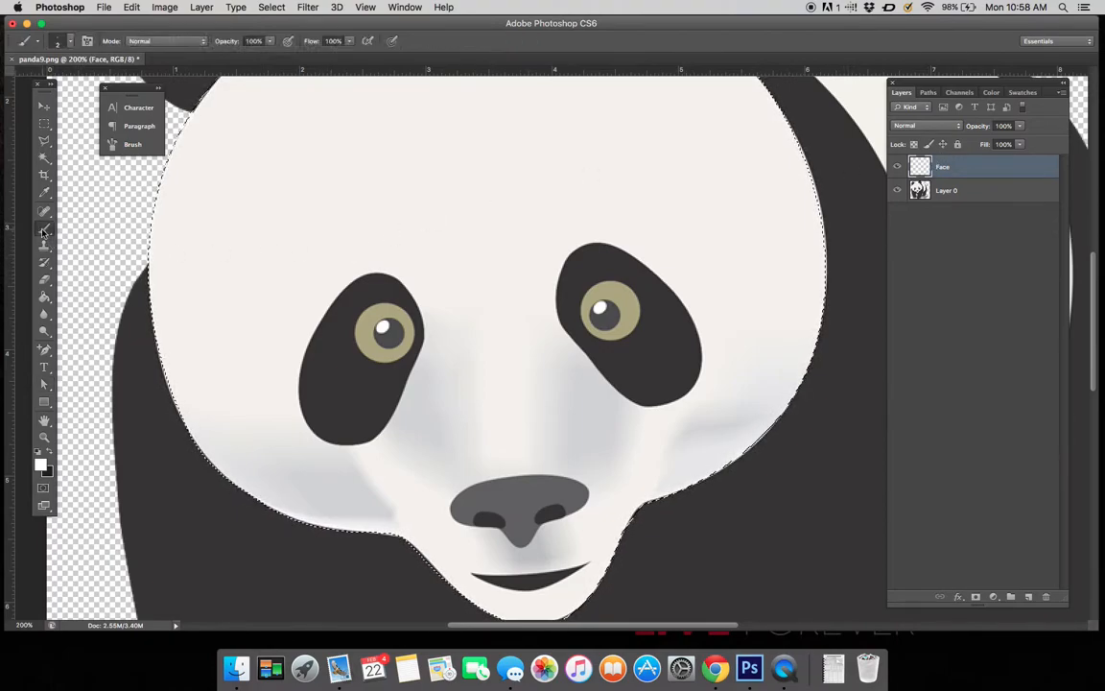
left_click(42, 230)
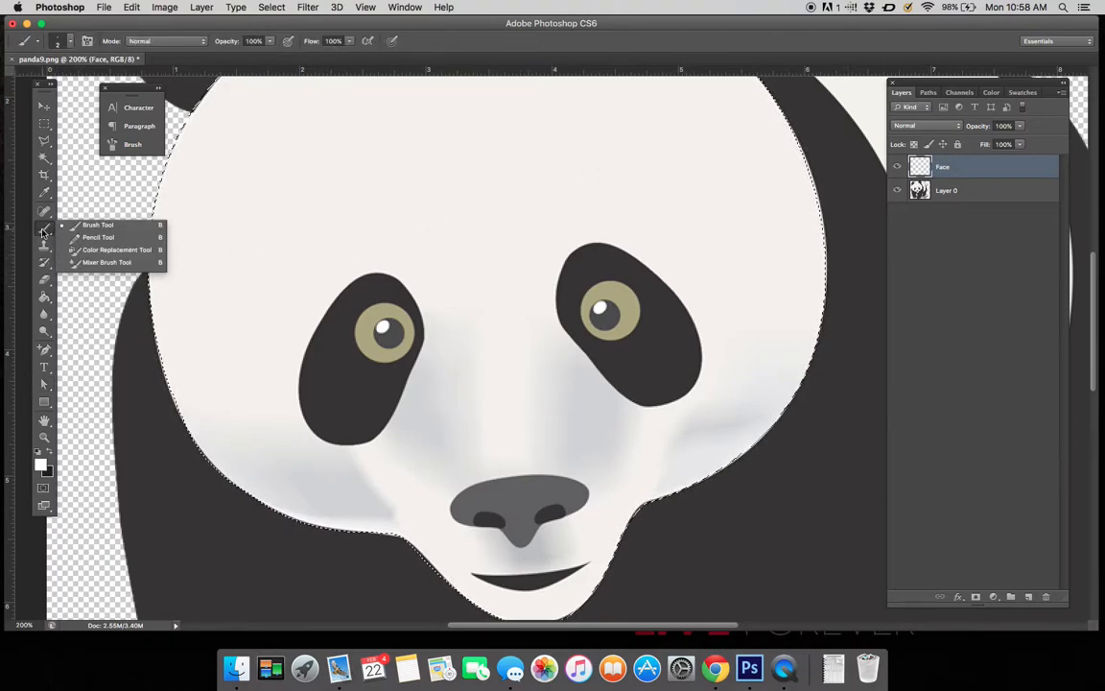
left_click(103, 222)
left_click(39, 467)
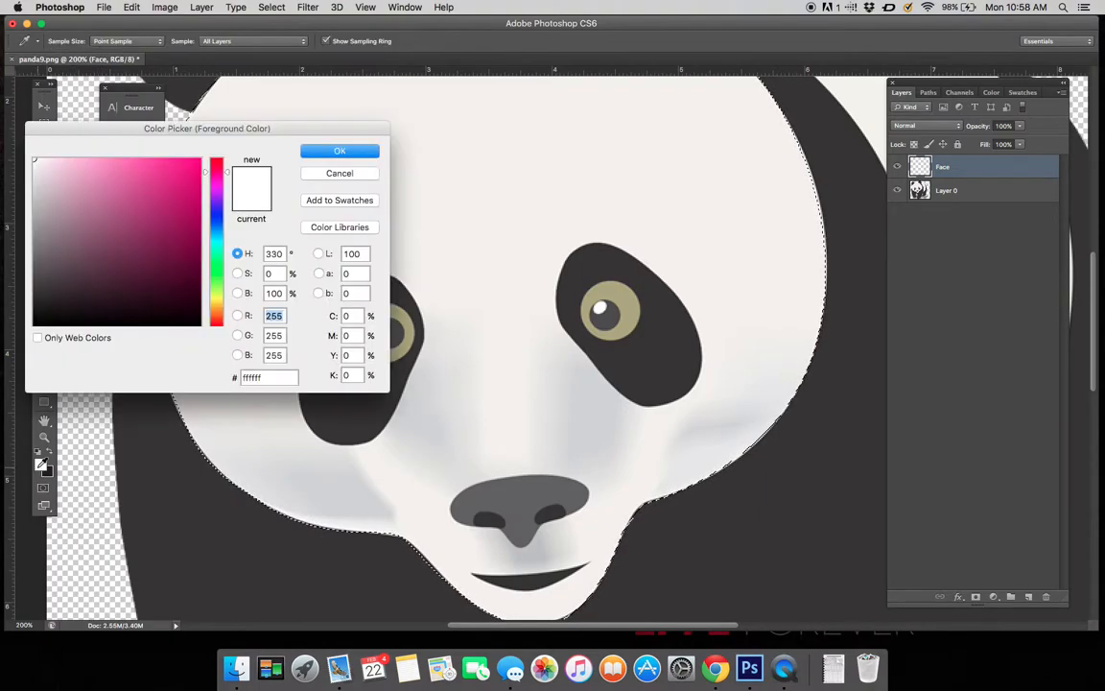
left_click(67, 261)
left_click_drag(68, 261, 12, 231)
left_click(340, 150)
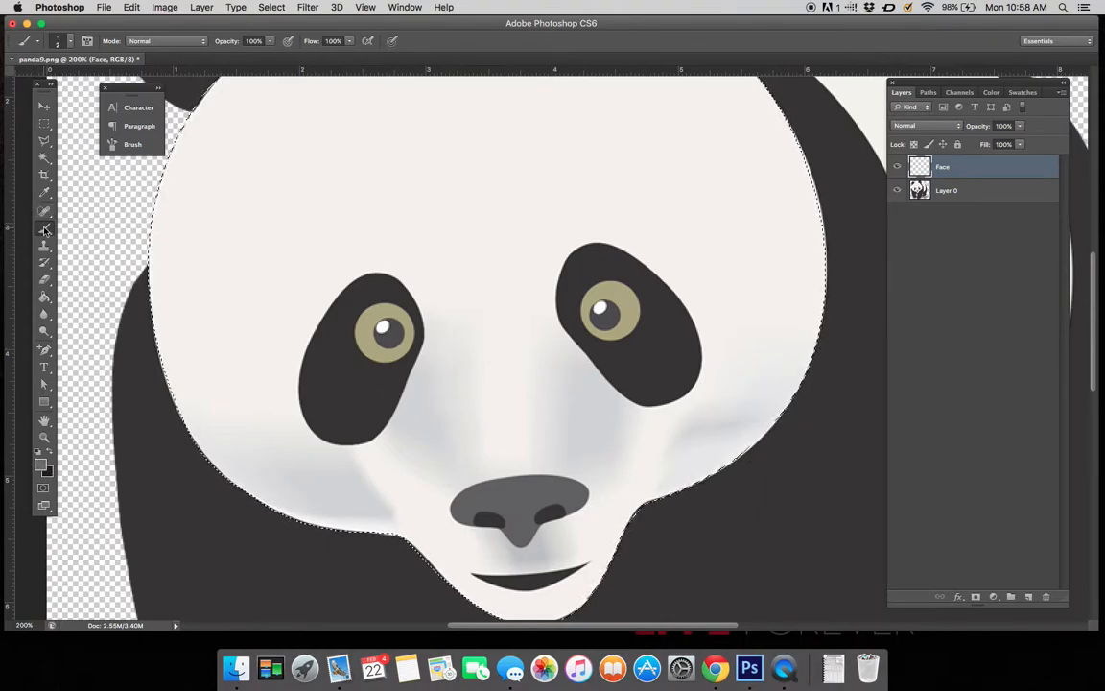
Choose the 437 px textured grunge brush from the brush presets
left_click(68, 42)
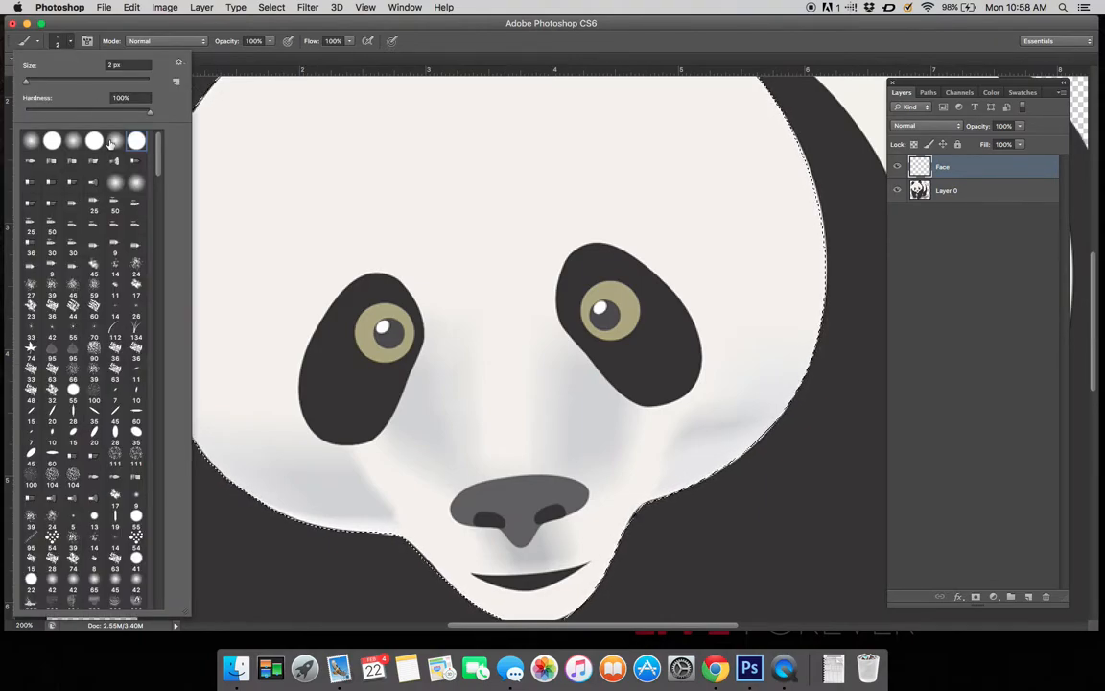
scroll(160, 196, "down", 5)
mouse_move(160, 196)
left_mouse_down()
mouse_move(162, 597)
mouse_move(151, 314)
left_mouse_up()
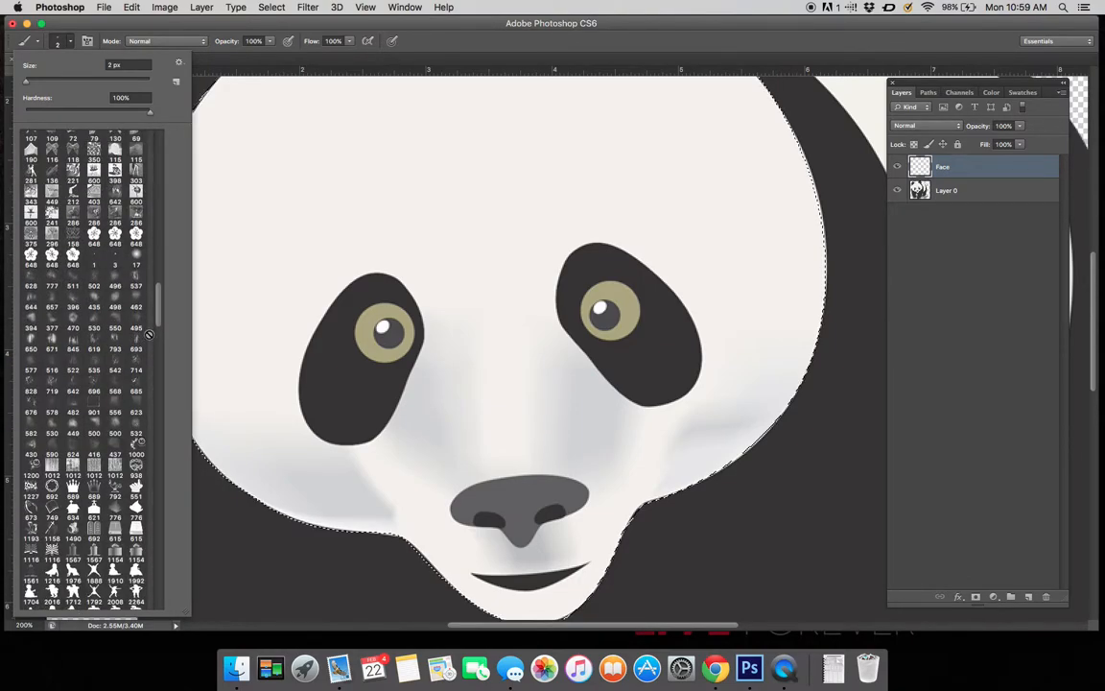
left_click(116, 445)
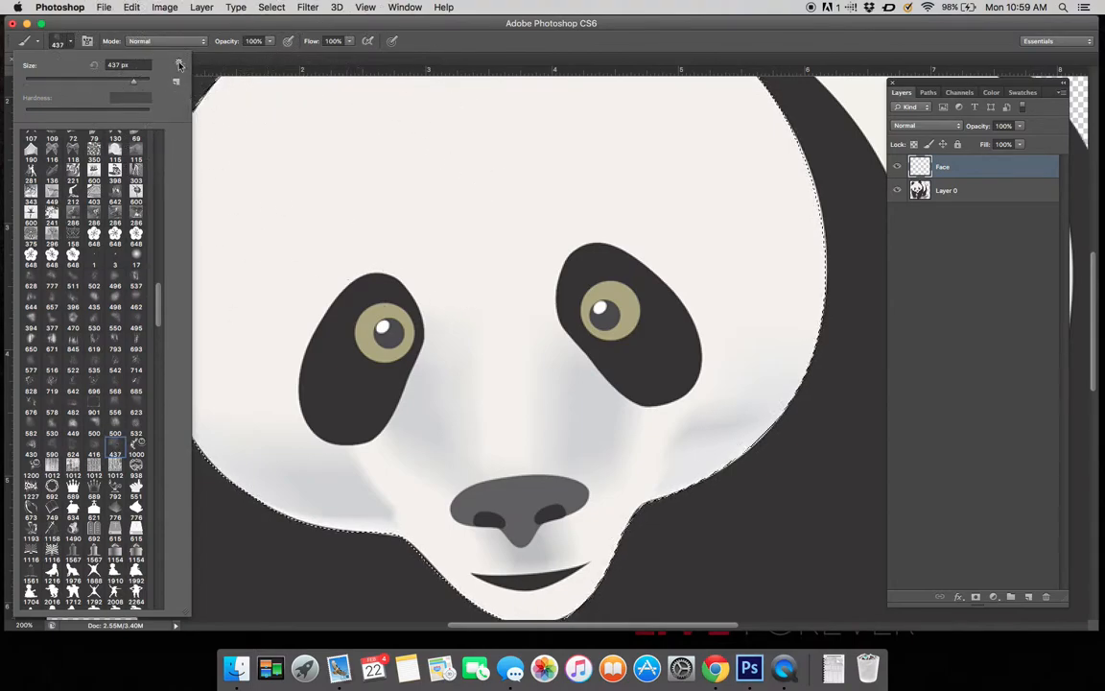
left_click(70, 41)
Paint gray grunge texture across the whole face selection on the Face layer, building it up darker in places
scroll(362, 272, "up", 3)
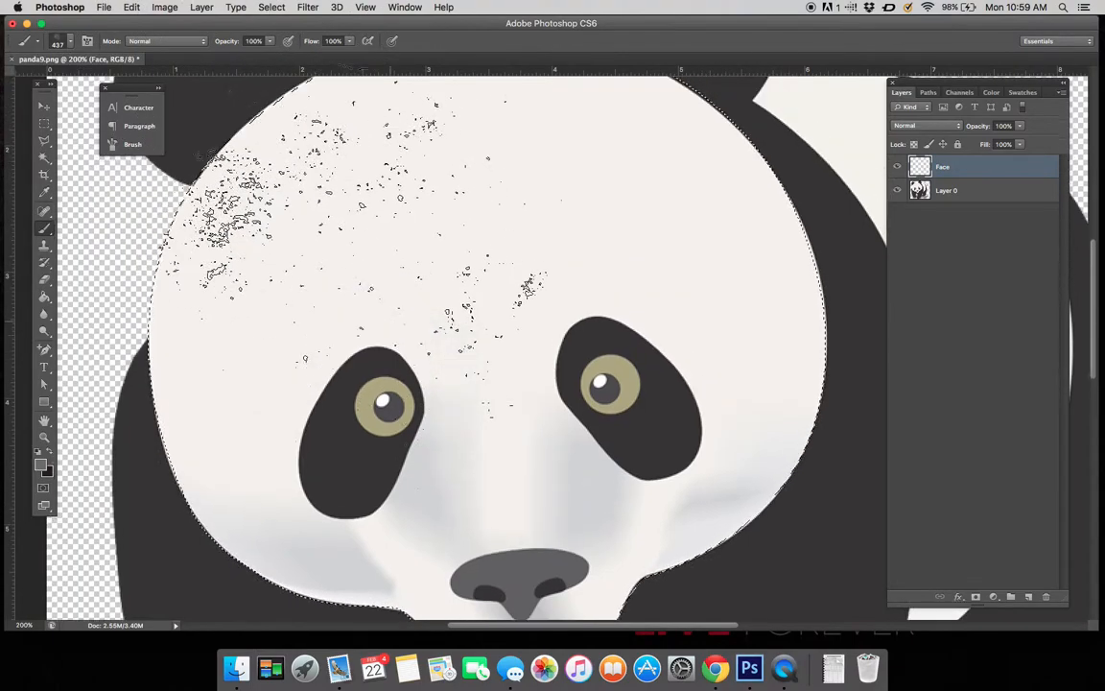
left_click(469, 284)
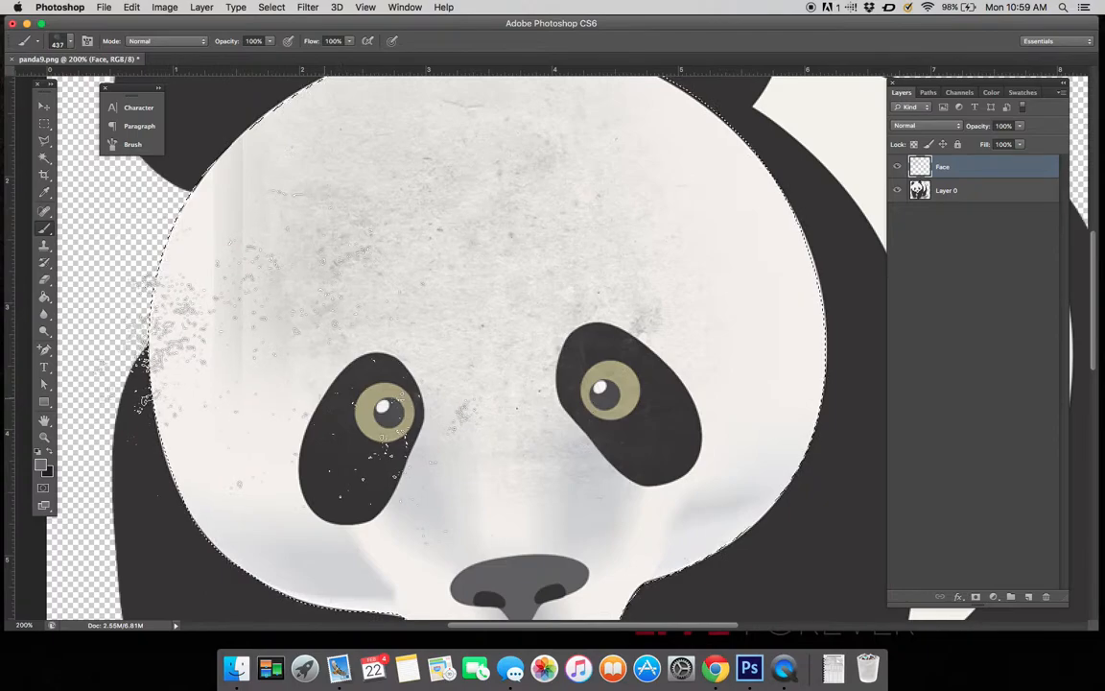
left_click(270, 355)
left_click(518, 451)
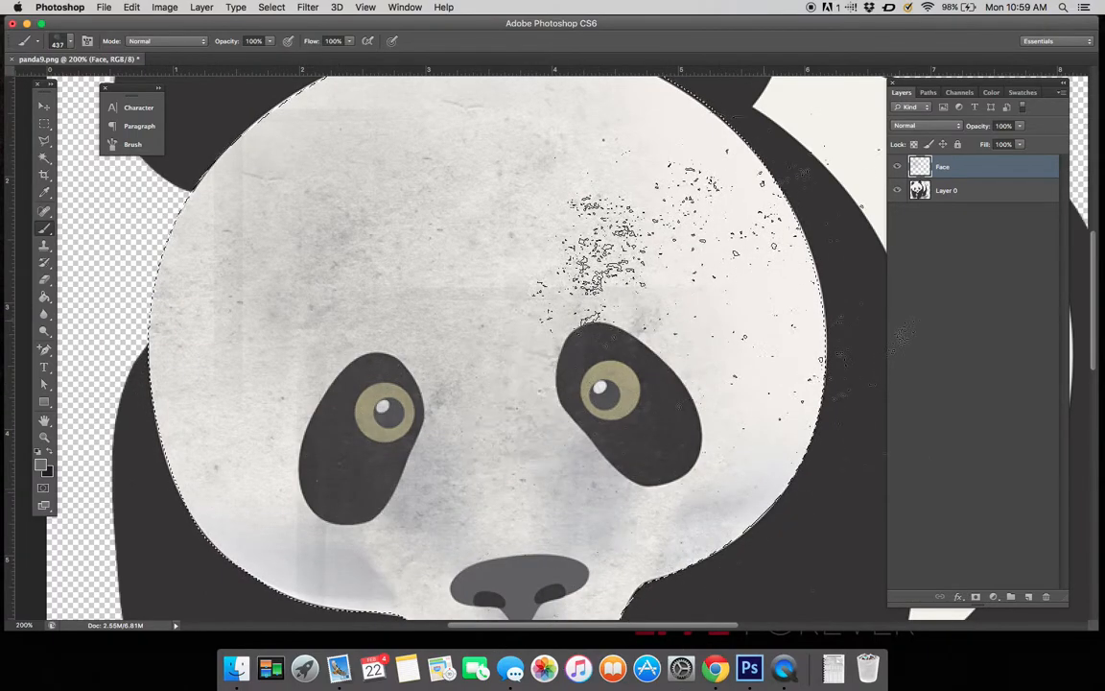
left_click(734, 280)
left_click(451, 213)
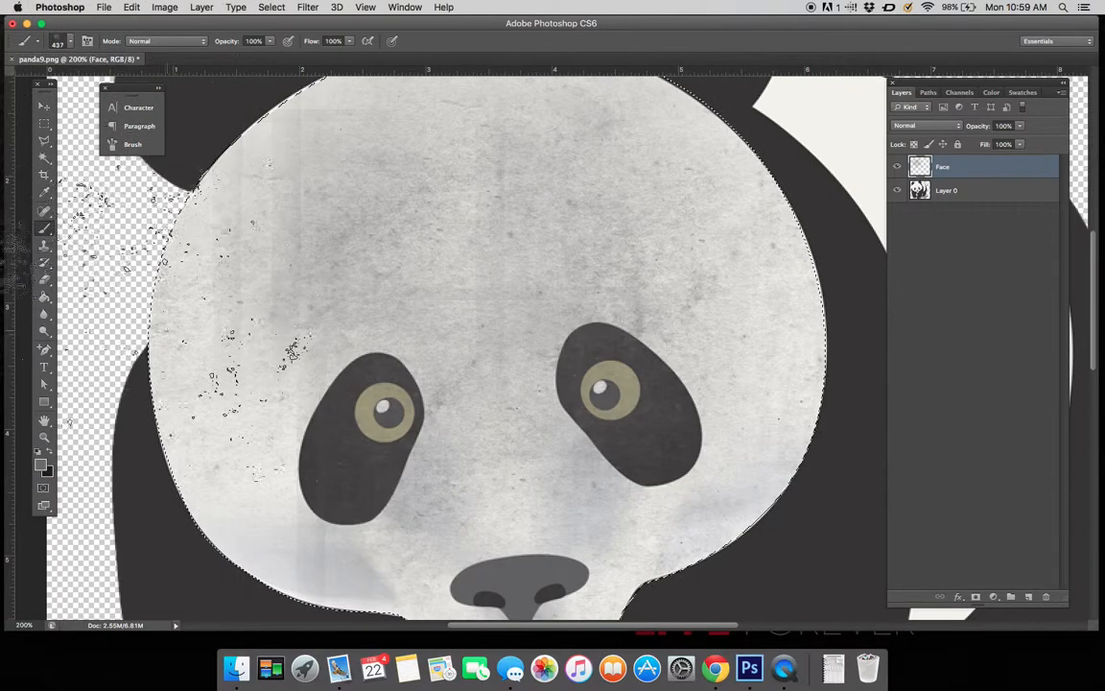
left_click(187, 335)
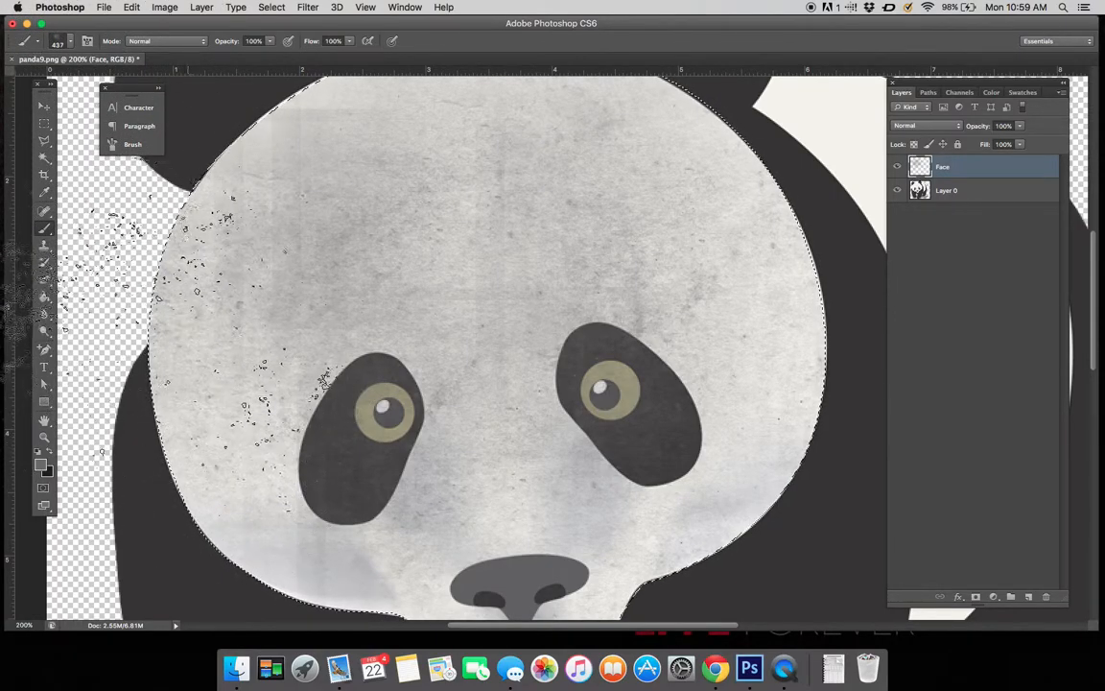
left_click(772, 465)
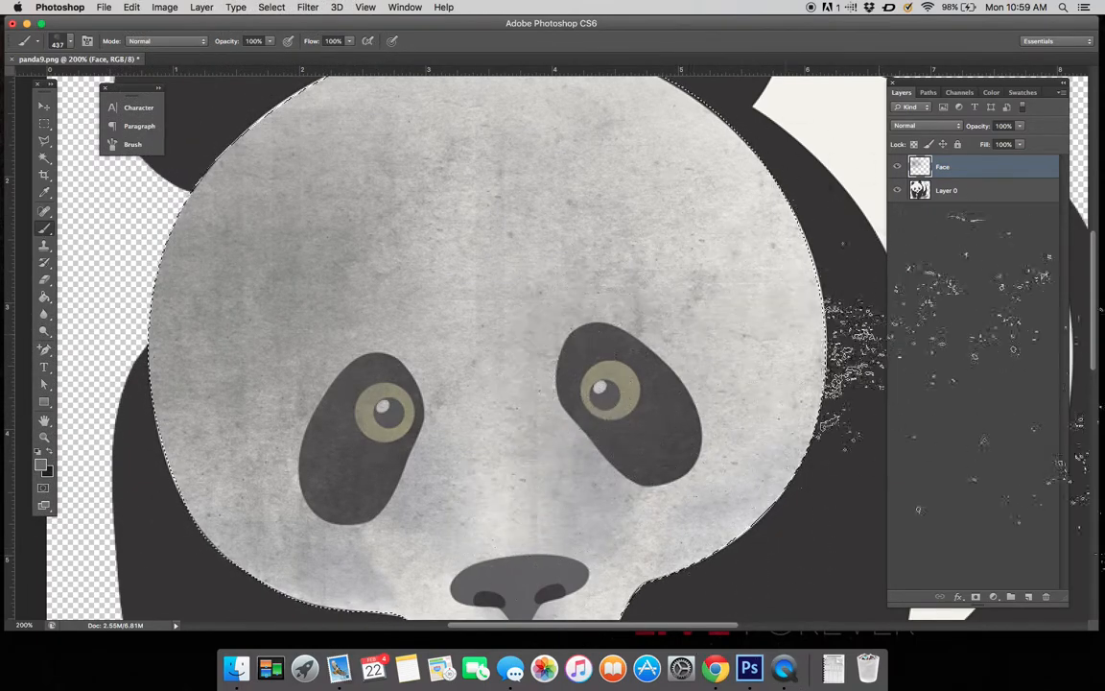
Hide Layer 0 to check the painted texture on its own, rename that layer Panda and show it again
key("super+minus")
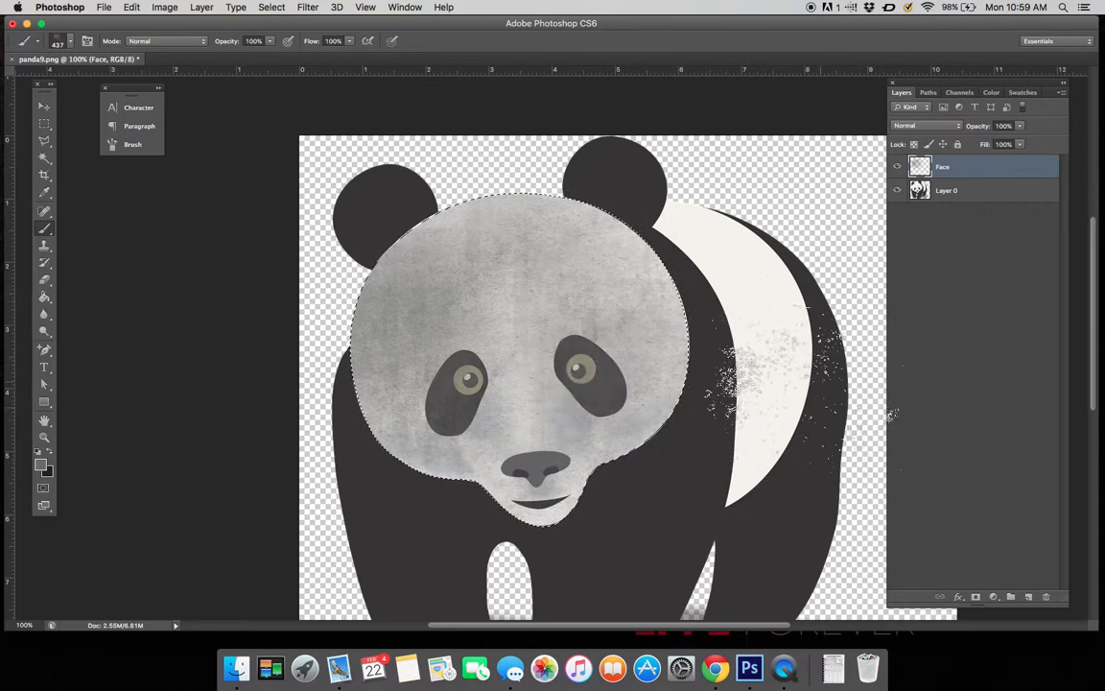
left_click(897, 193)
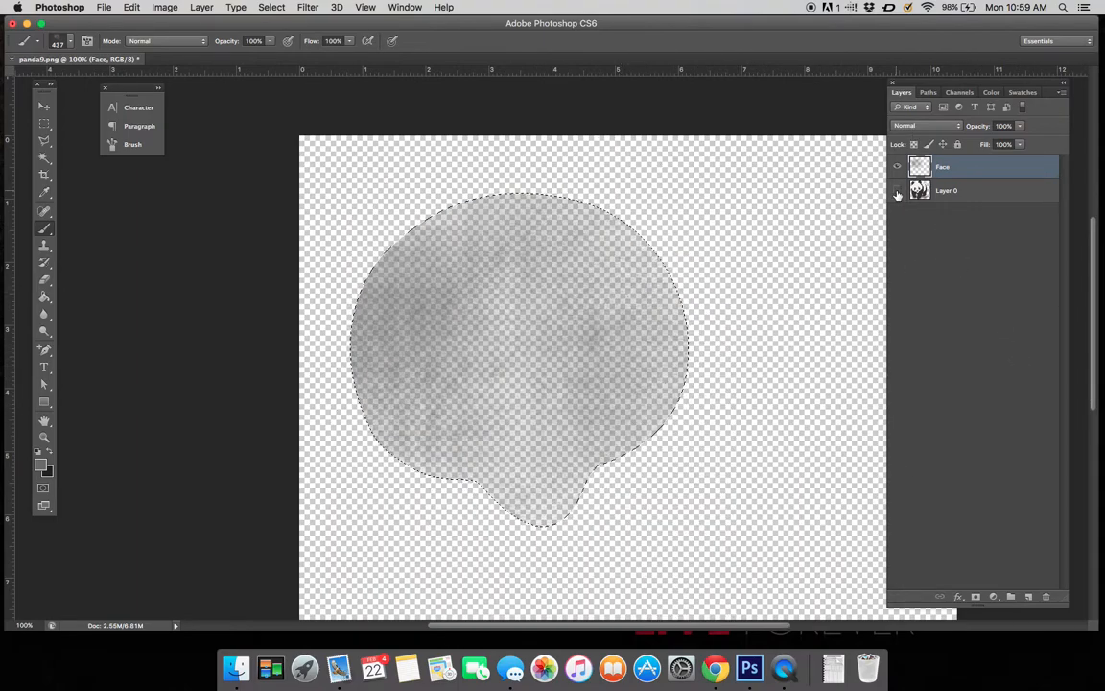
double_click(949, 192)
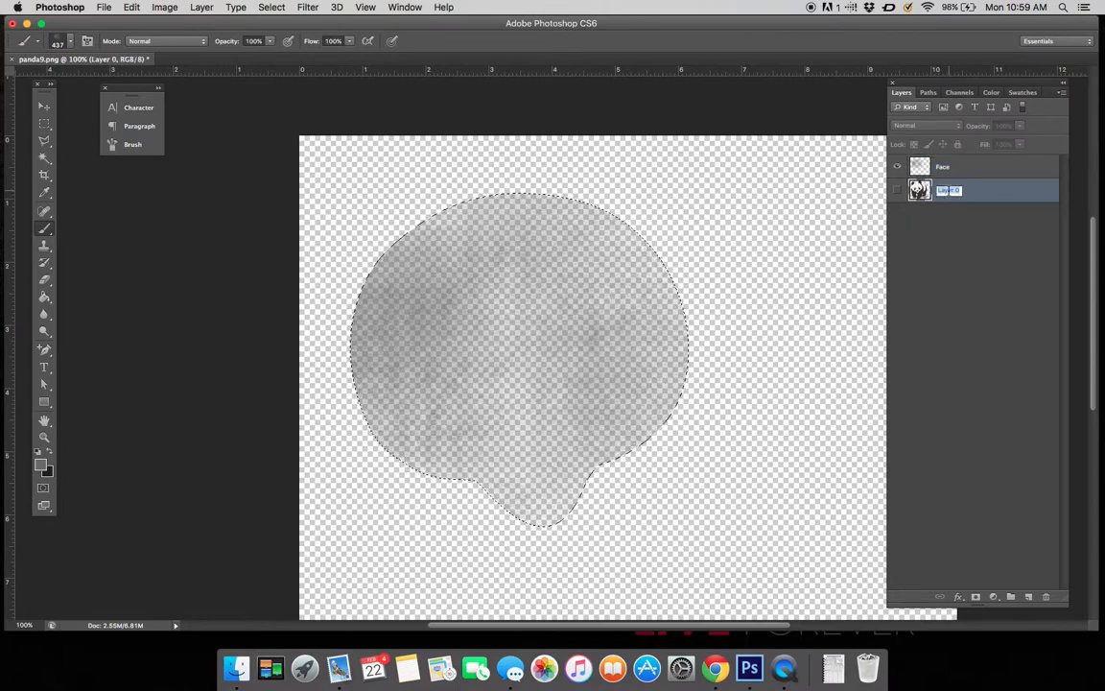
type("Panda")
key("Return")
left_click(899, 191)
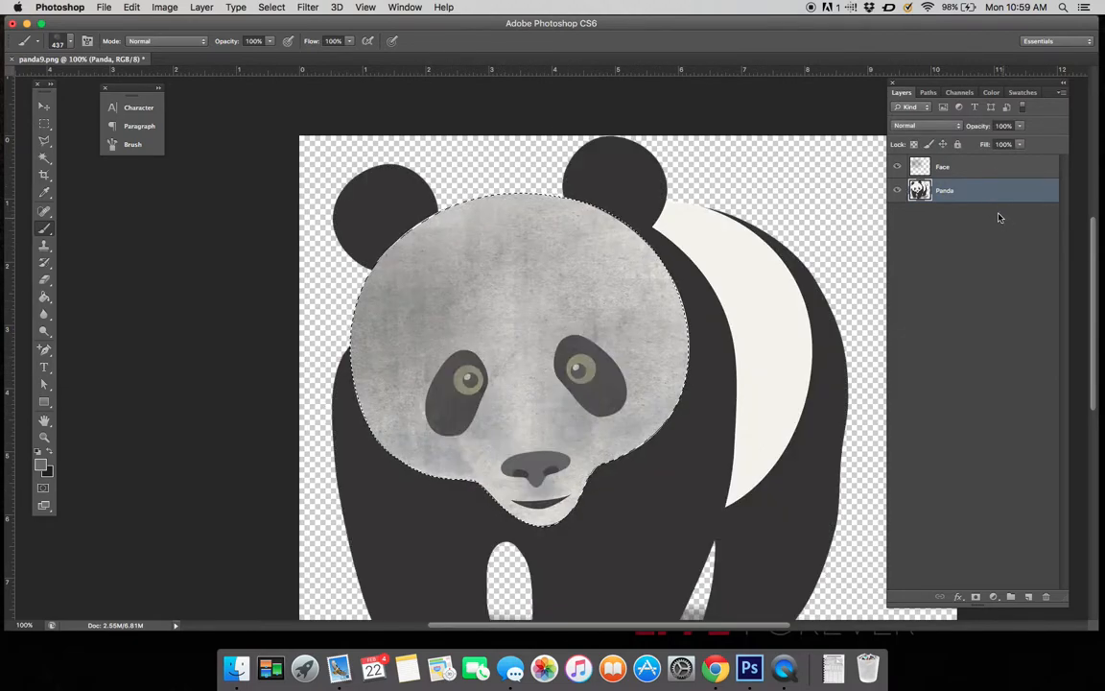
Make the Face layer active, clear the face selection and switch to the Move tool
left_click(959, 170)
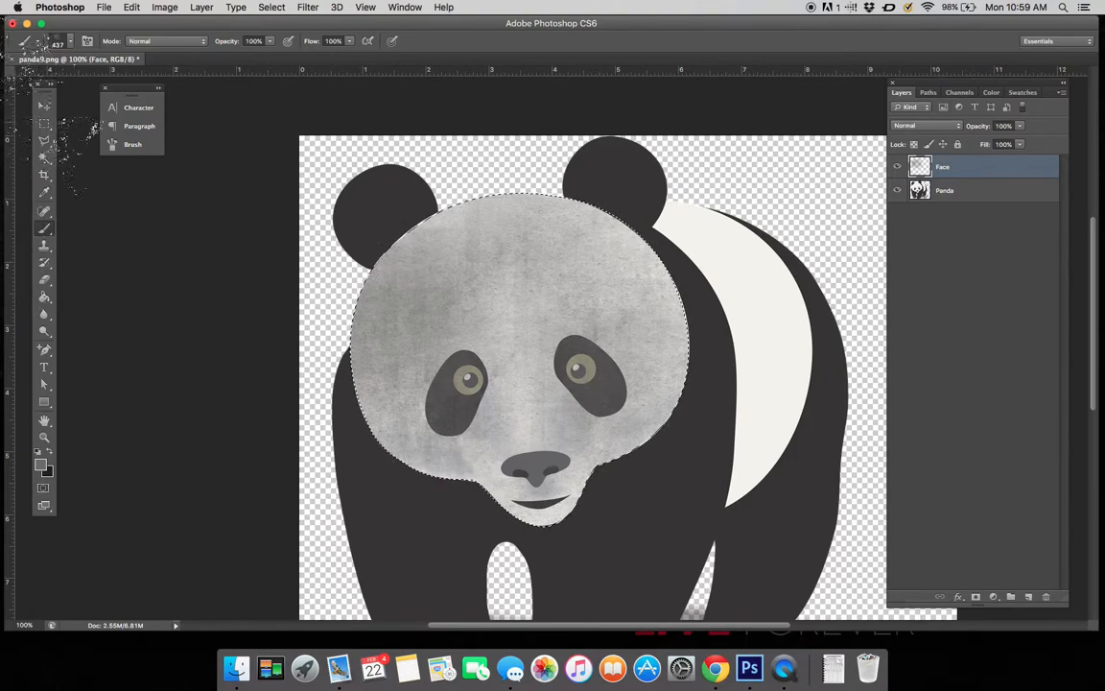
left_click(42, 122)
left_click(348, 189)
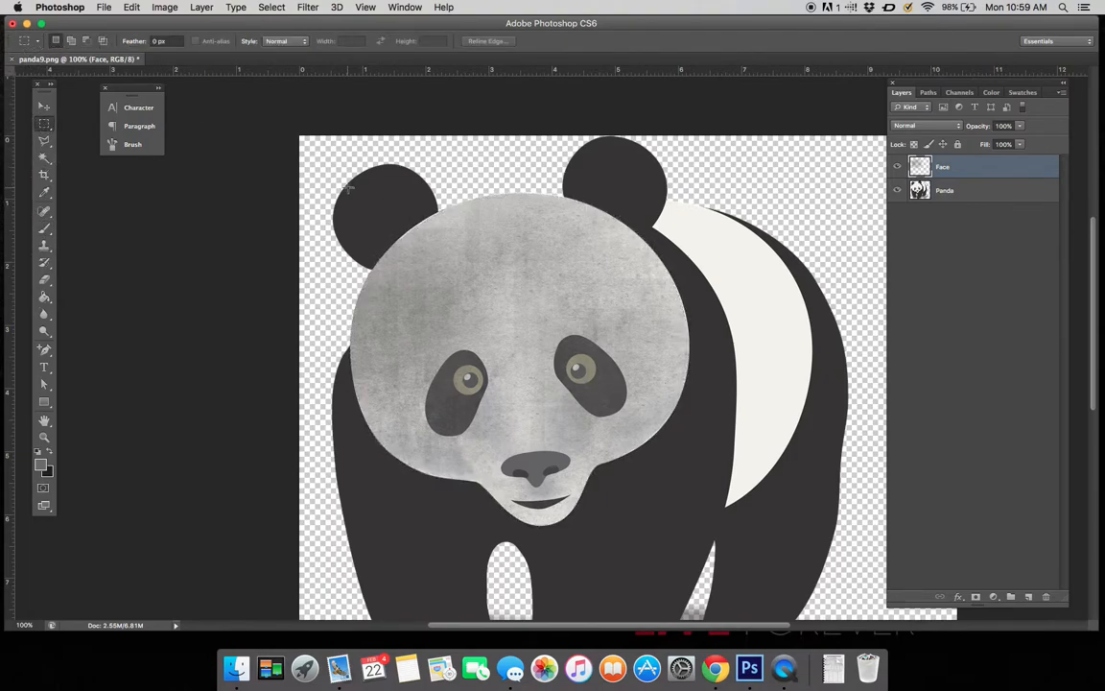
left_click(43, 106)
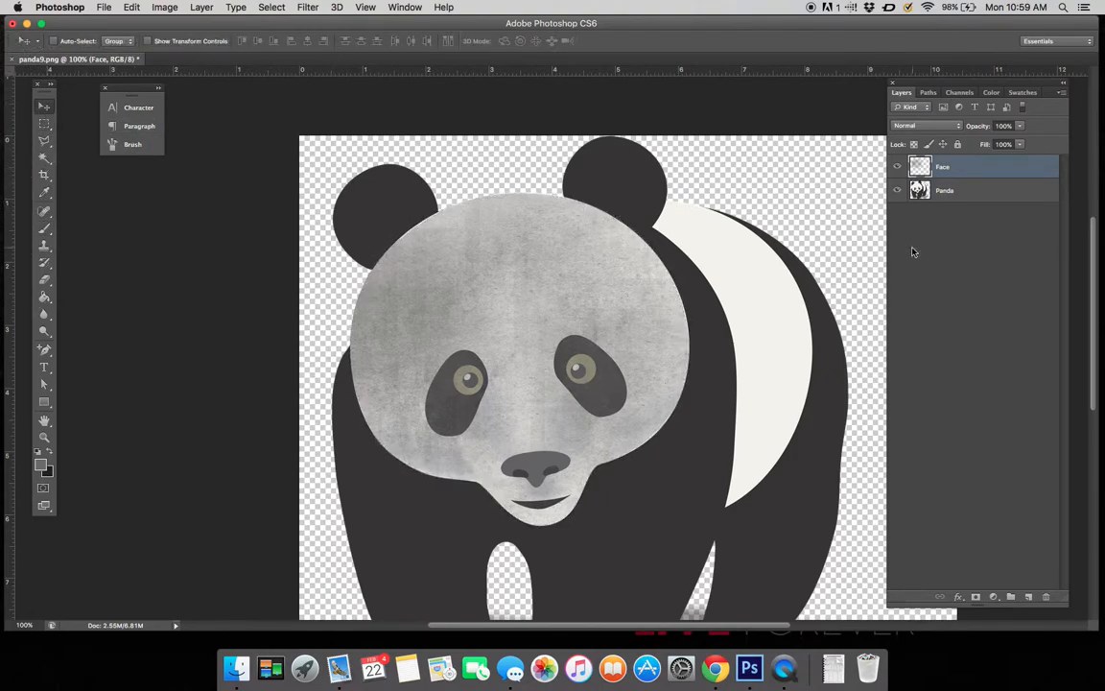
Create a new layer above Face and name it eye
key("super+alt+shift+n")
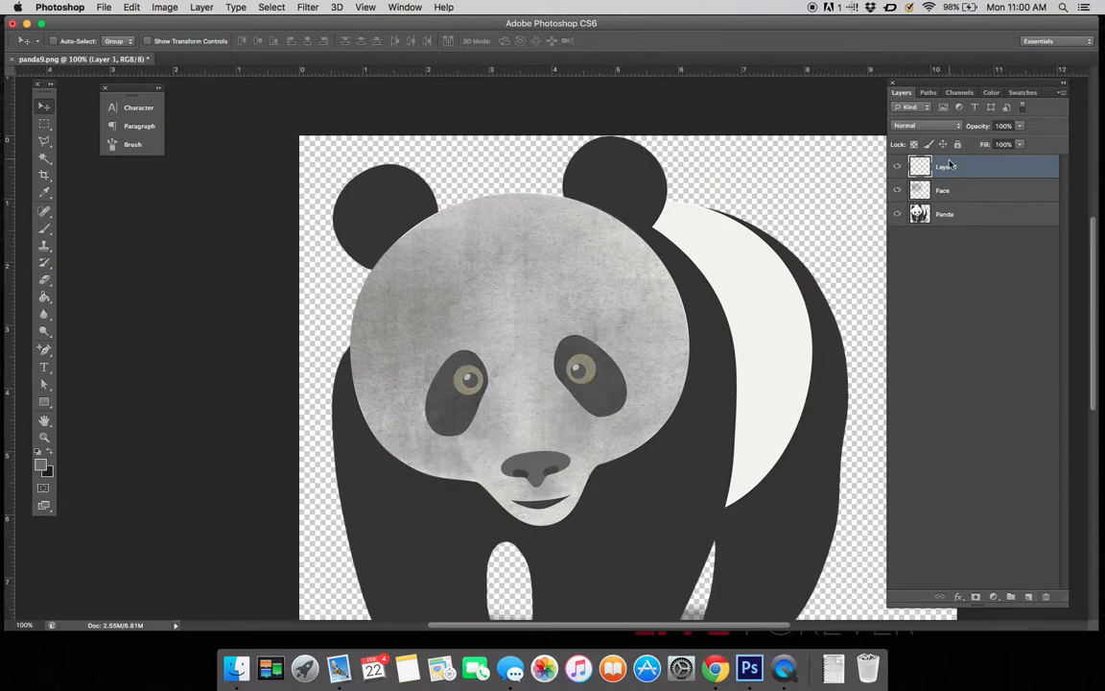
double_click(946, 167)
type("eye")
key("Return")
Trace the panda's left eye patch with the Pen tool as a closed curved path
left_click(44, 349)
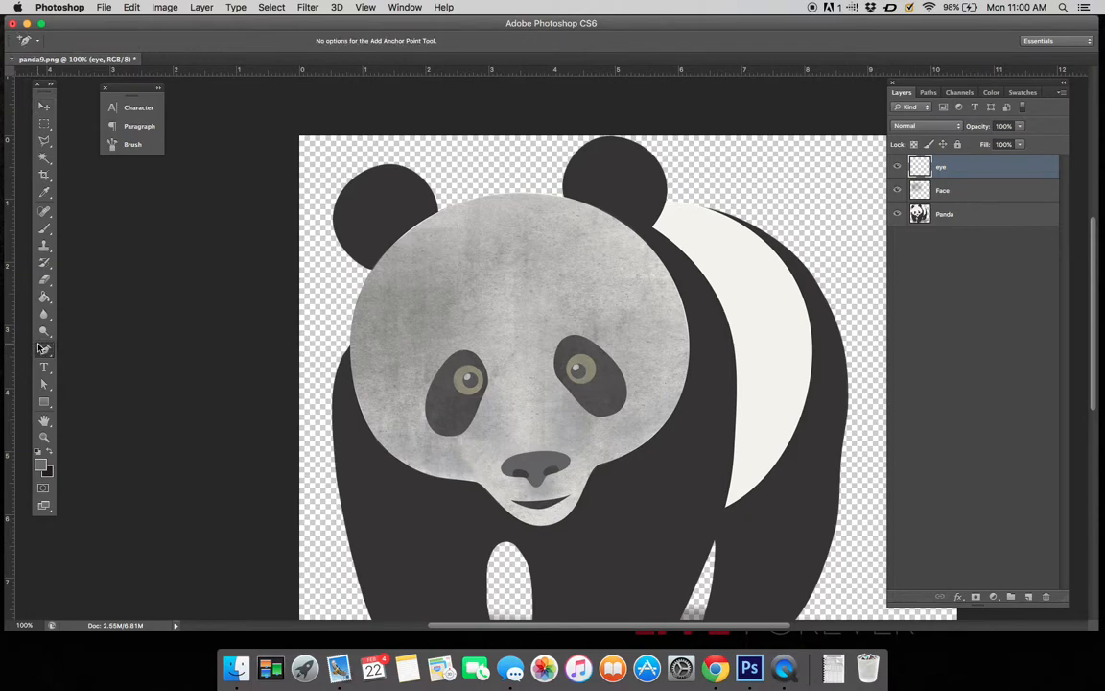
left_click(50, 352)
left_click(94, 347)
key("super+plus")
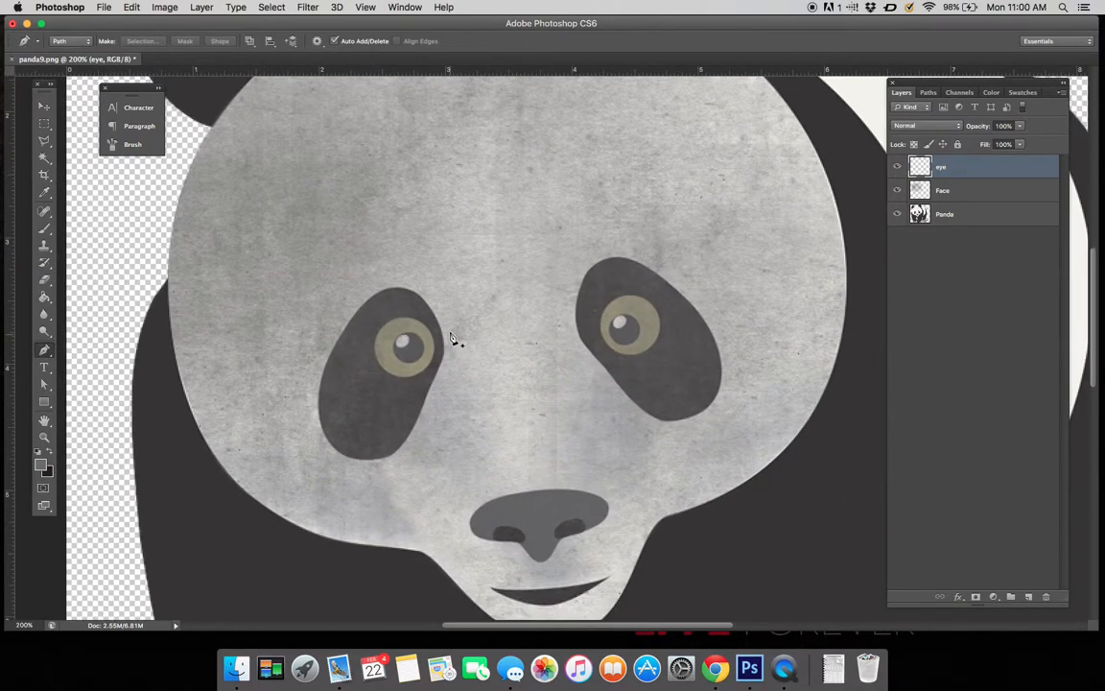
left_click(440, 331)
left_click_drag(407, 290, 383, 293)
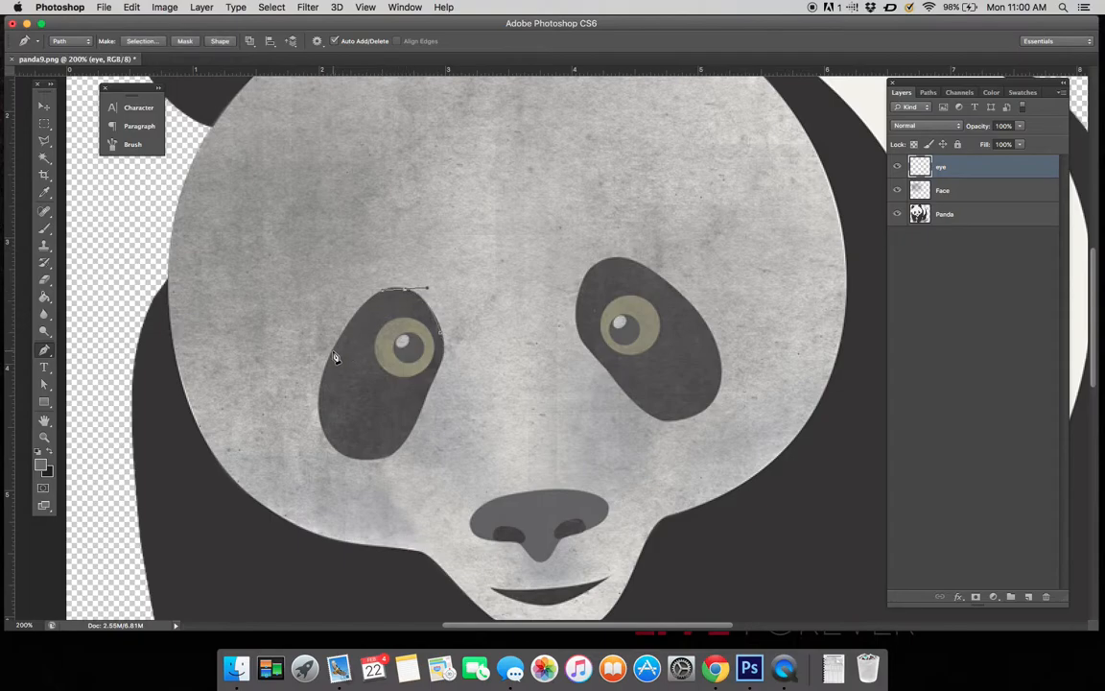
left_click_drag(332, 361, 315, 395)
left_click_drag(336, 451, 419, 415)
left_click_drag(442, 336, 443, 341)
left_click(402, 288)
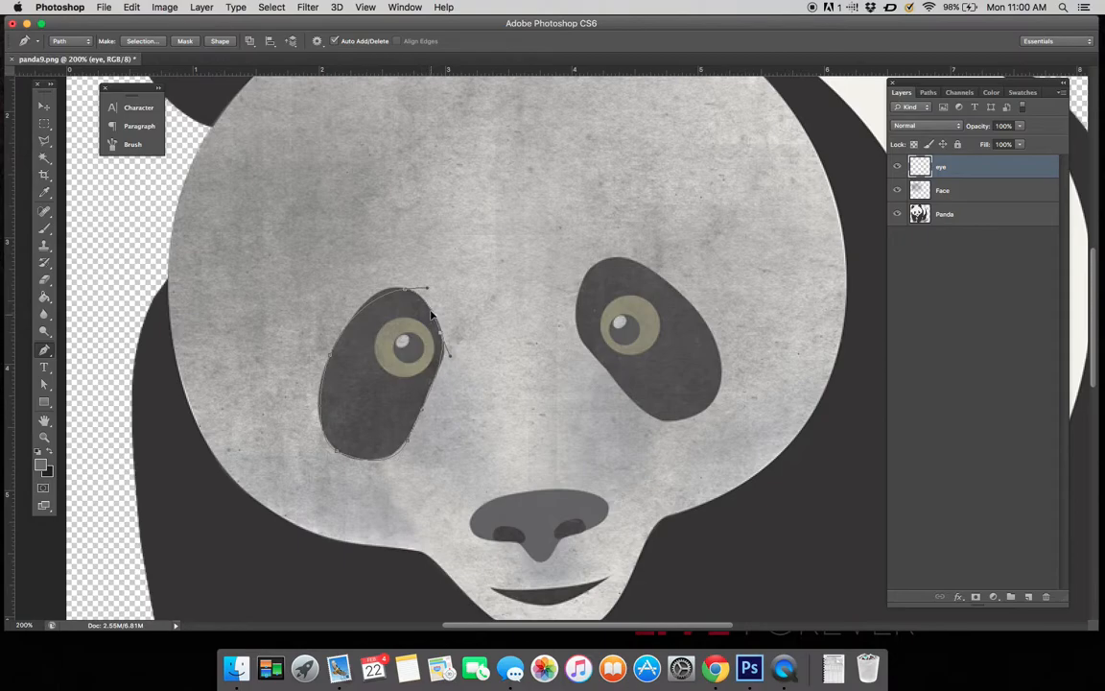
Trace the panda's right eye patch as a second closed curve in the same work path
left_click(661, 277)
left_click(610, 259)
left_click(592, 268)
left_click_drag(575, 316, 577, 340)
left_click_drag(674, 423, 722, 359)
left_click_drag(661, 276, 611, 244)
Save the work path of the eye patches under the name Eyes
left_click(930, 93)
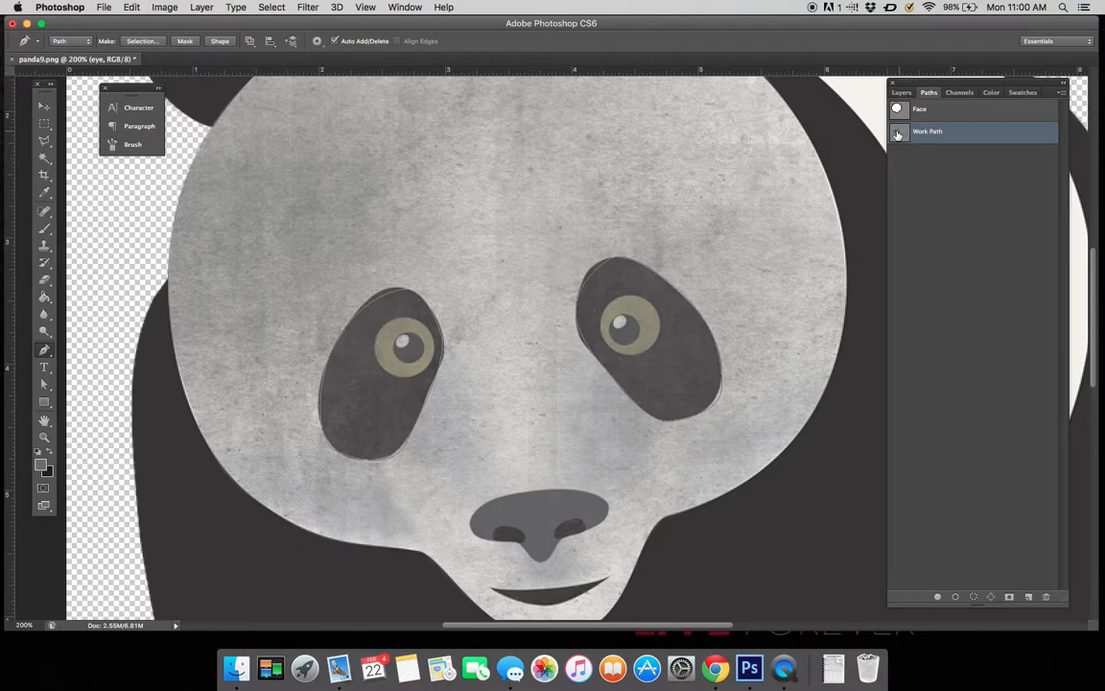
double_click(927, 132)
type("Eyes")
key("Return")
Rename the eye layer as eyes
left_click(902, 93)
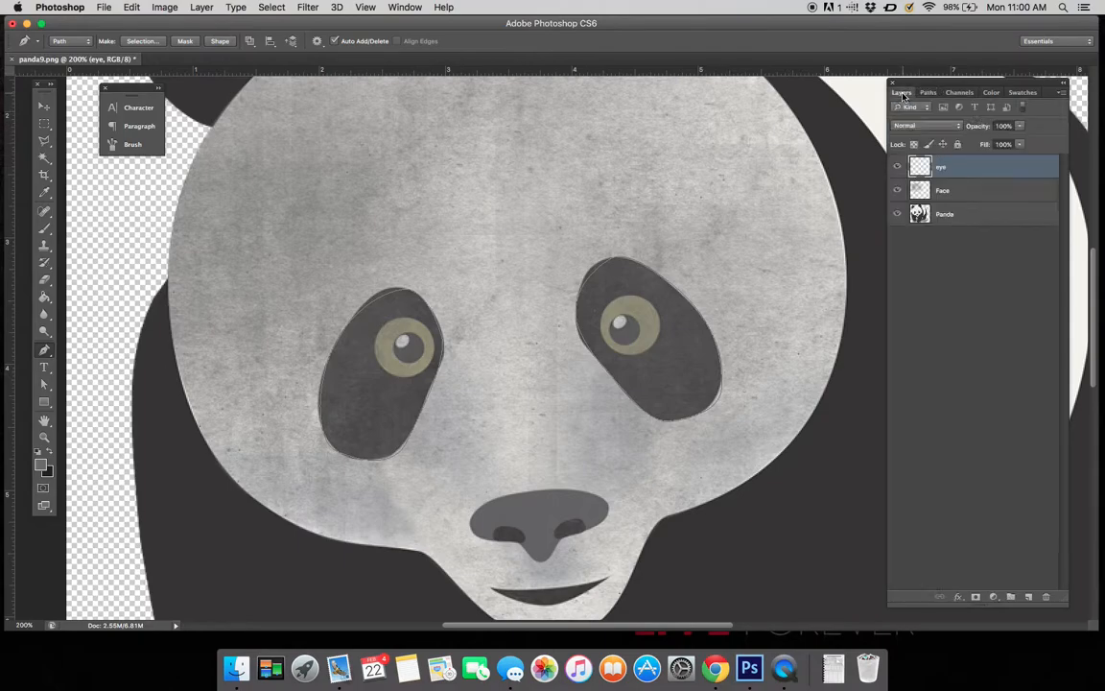
double_click(940, 167)
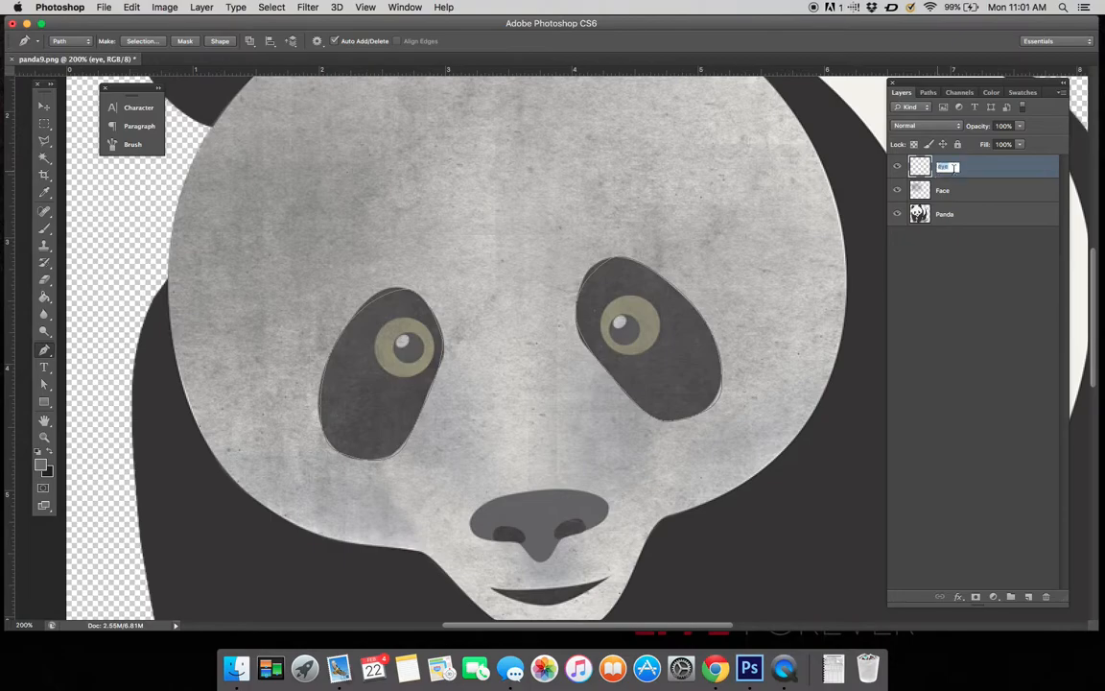
type("eyes")
key("Return")
Load the Eyes path as a selection and return to the layer list with the eyes layer active
left_click(929, 93)
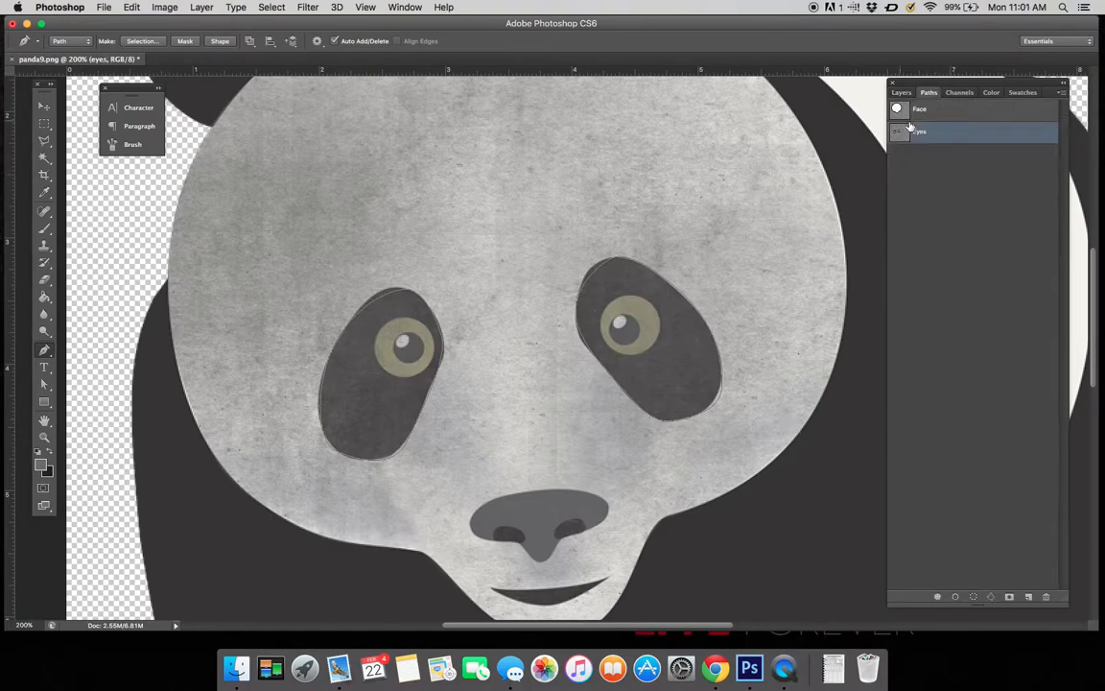
left_click(973, 598)
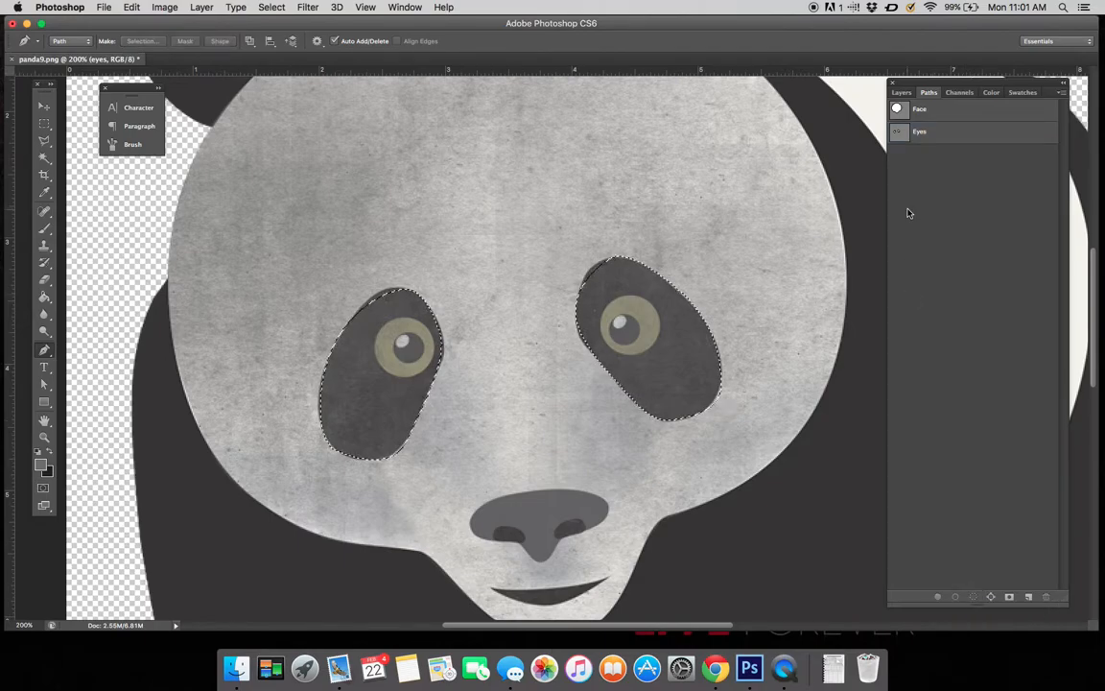
left_click(900, 92)
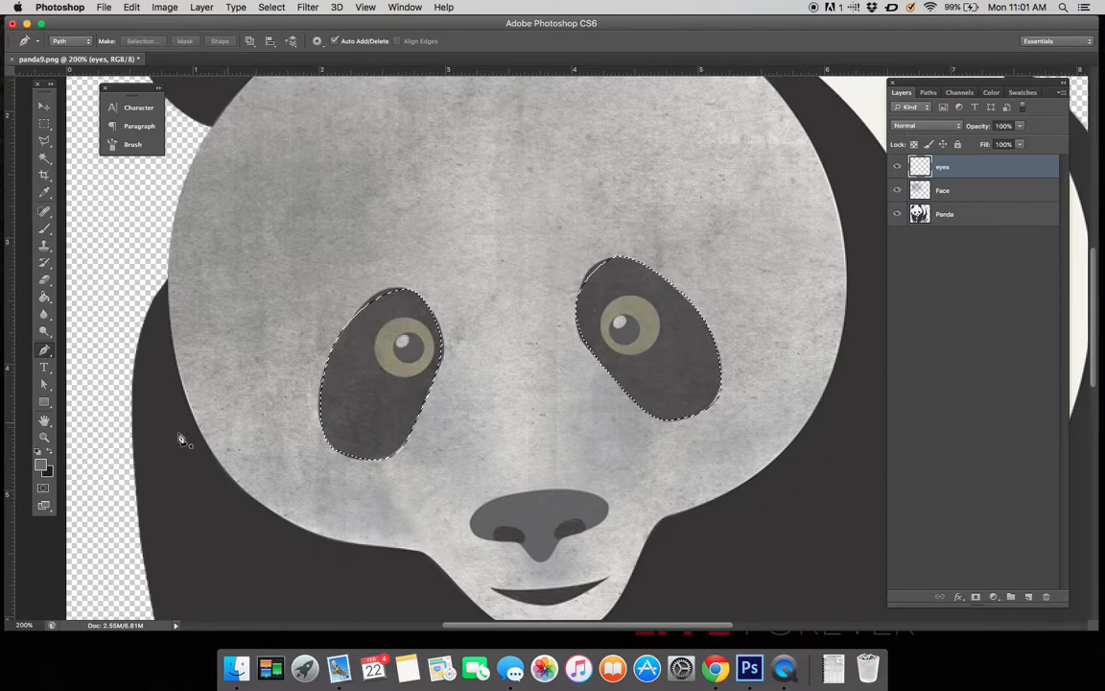
Set the foreground color to black and choose the 435 px textured brush for the Brush tool
left_click(40, 465)
mouse_move(156, 234)
left_mouse_down()
mouse_move(99, 291)
mouse_move(32, 324)
left_mouse_up()
left_click(322, 152)
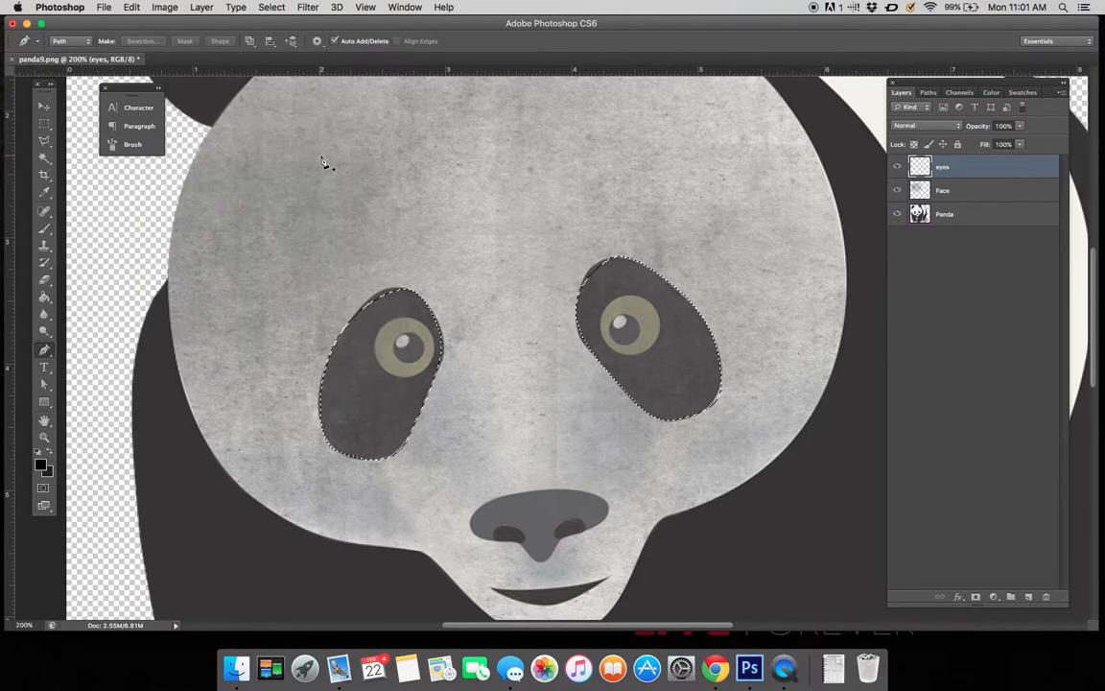
left_click(44, 228)
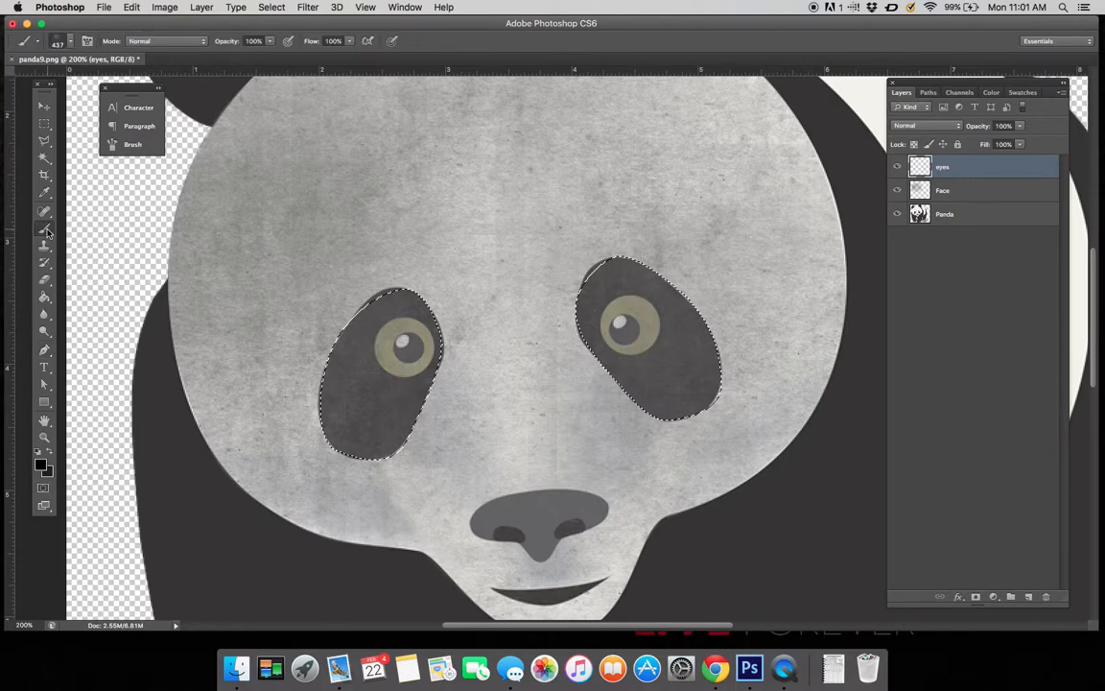
left_click(62, 40)
left_click(96, 304)
left_click(64, 43)
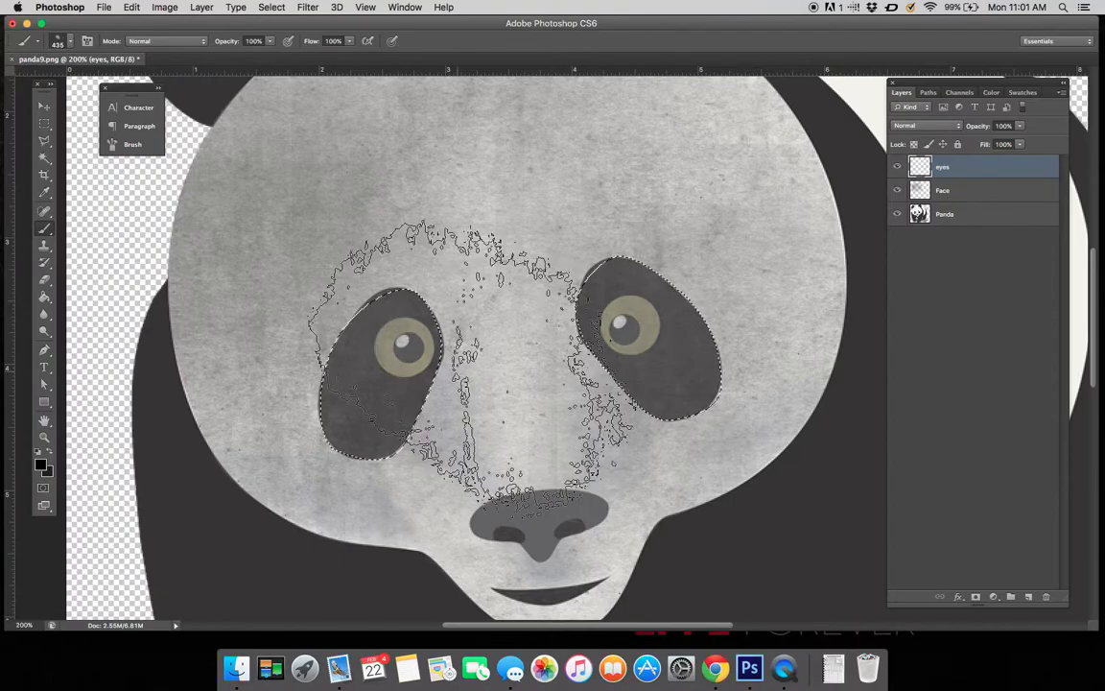
Stamp the black grunge texture over both selected eye patches, deselect, and inspect the result with the Panda layer briefly hidden
left_click(383, 381)
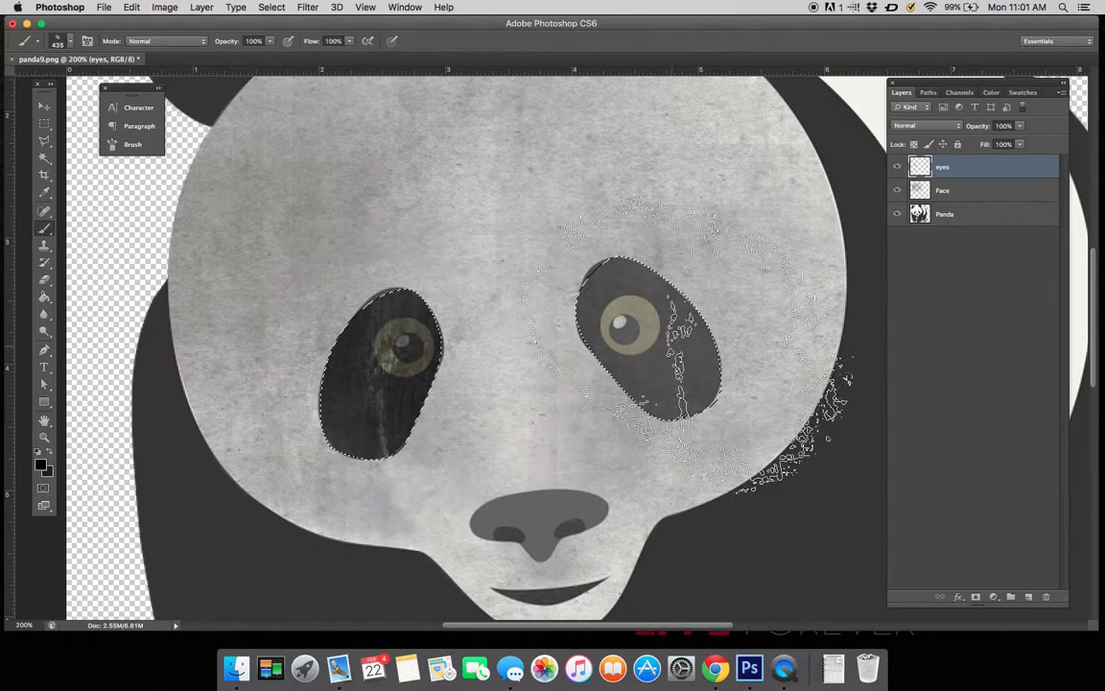
left_click(638, 335)
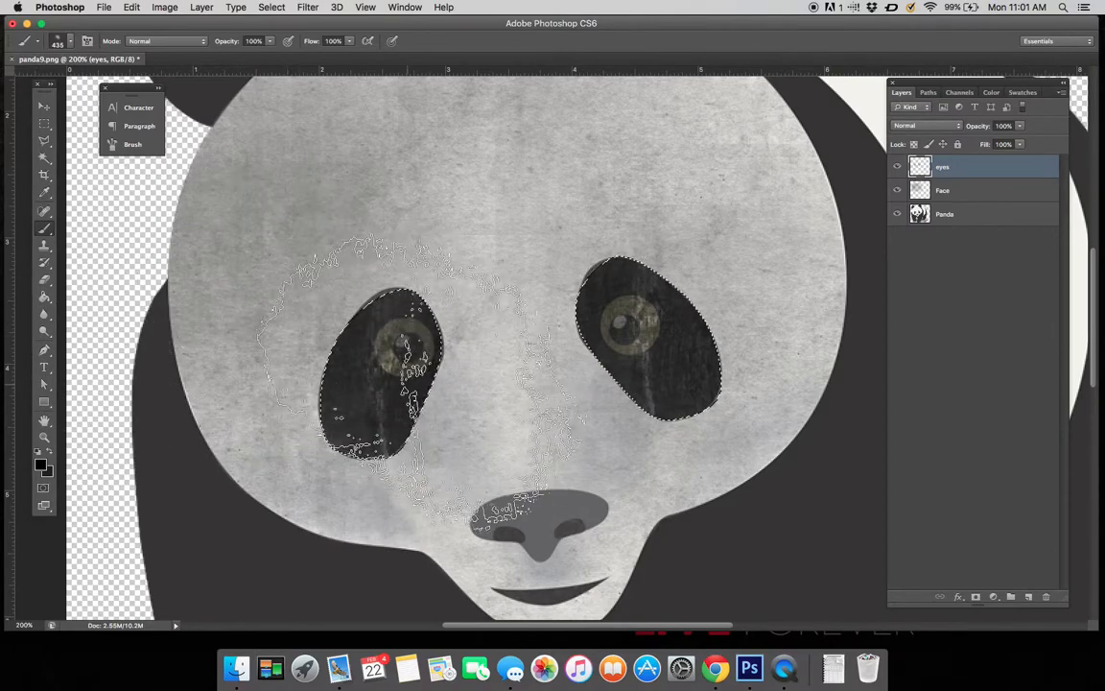
left_click(45, 125)
left_click(280, 225)
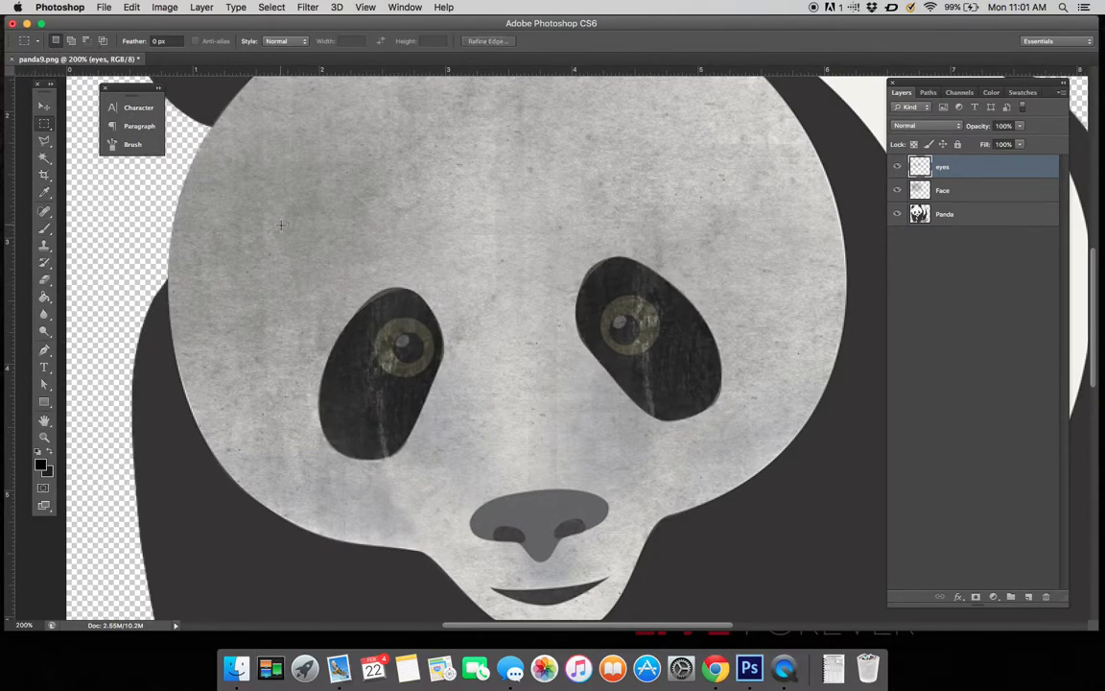
left_click(898, 215)
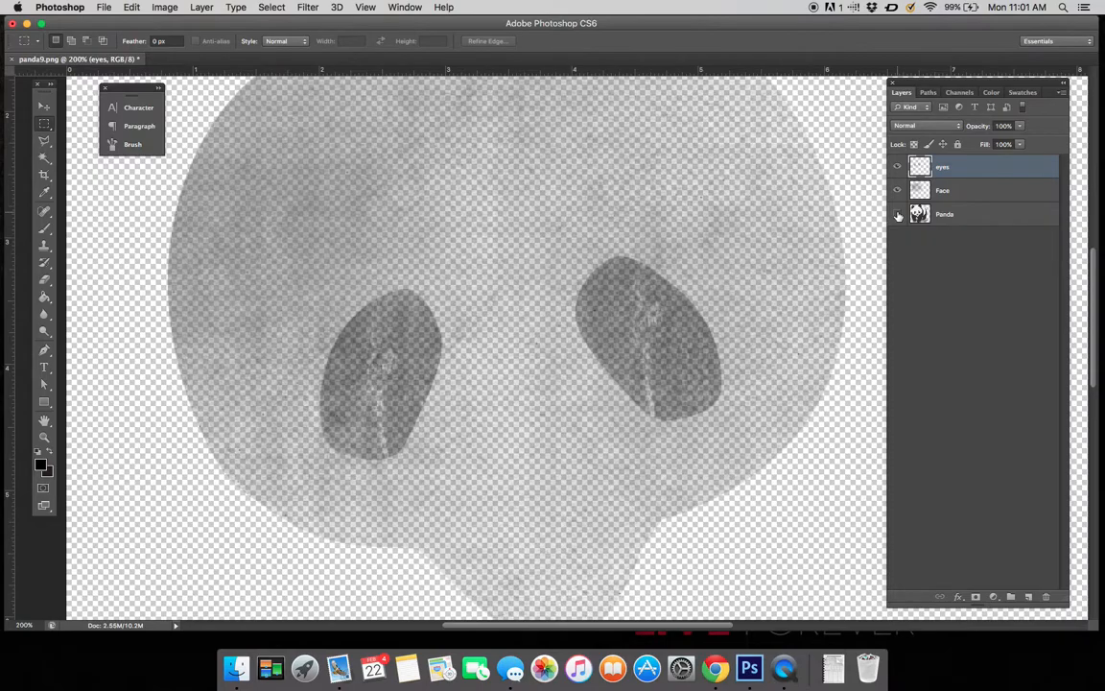
left_click(897, 215)
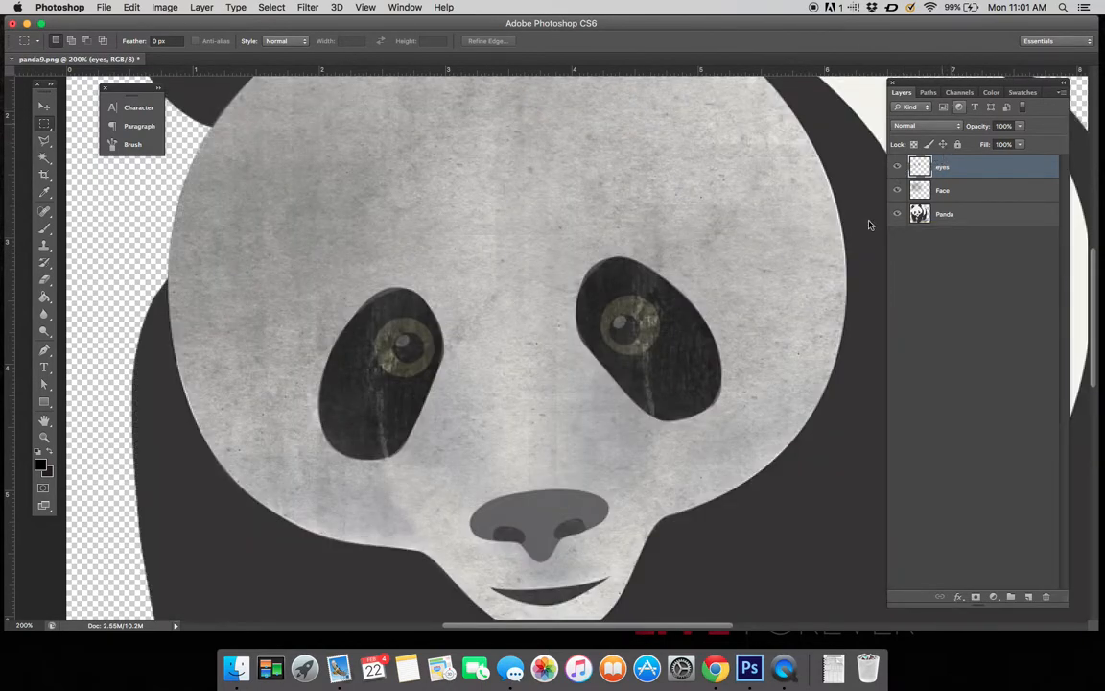
Load the saved Eyes path as a selection again
left_click(929, 93)
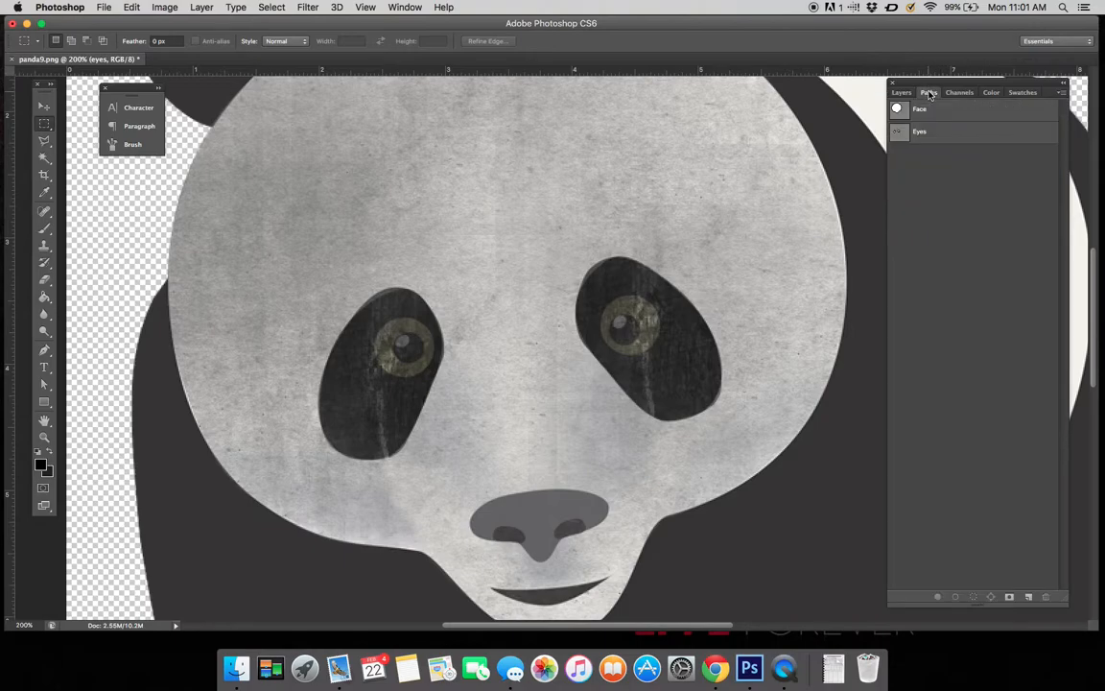
left_click(960, 133)
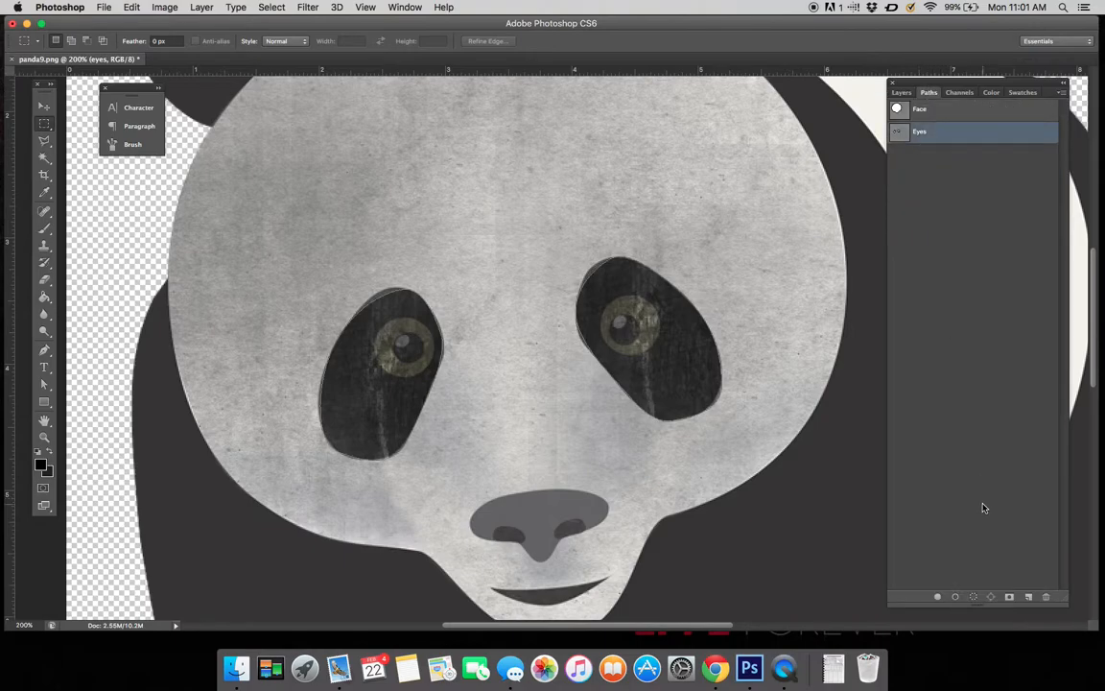
left_click(902, 93)
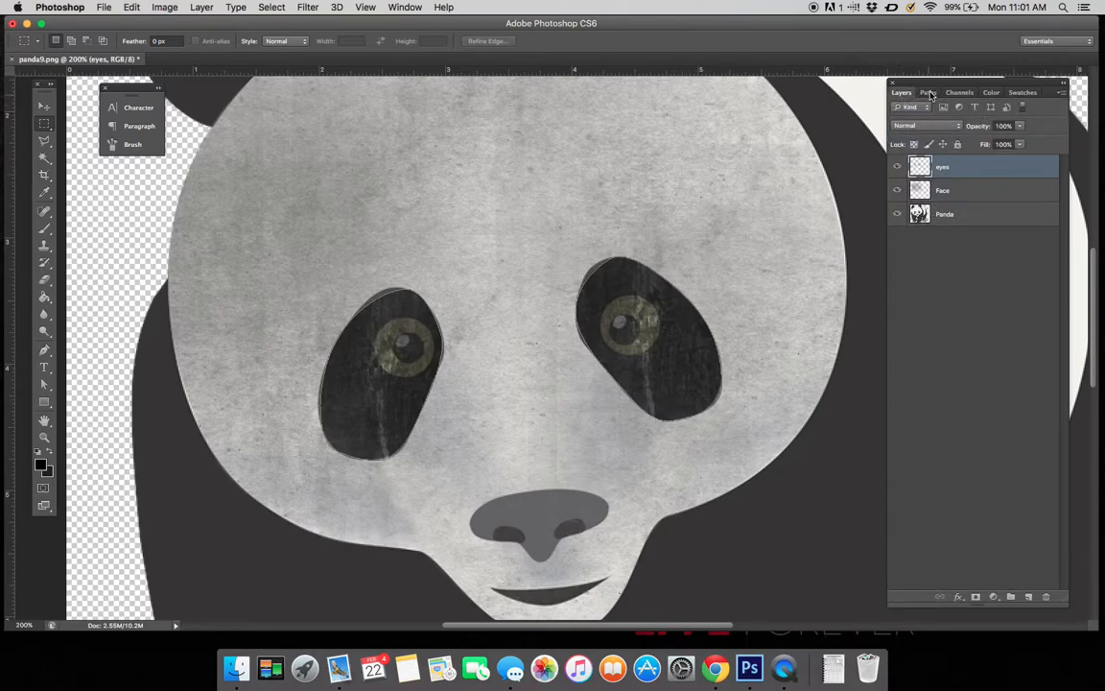
left_click(930, 93)
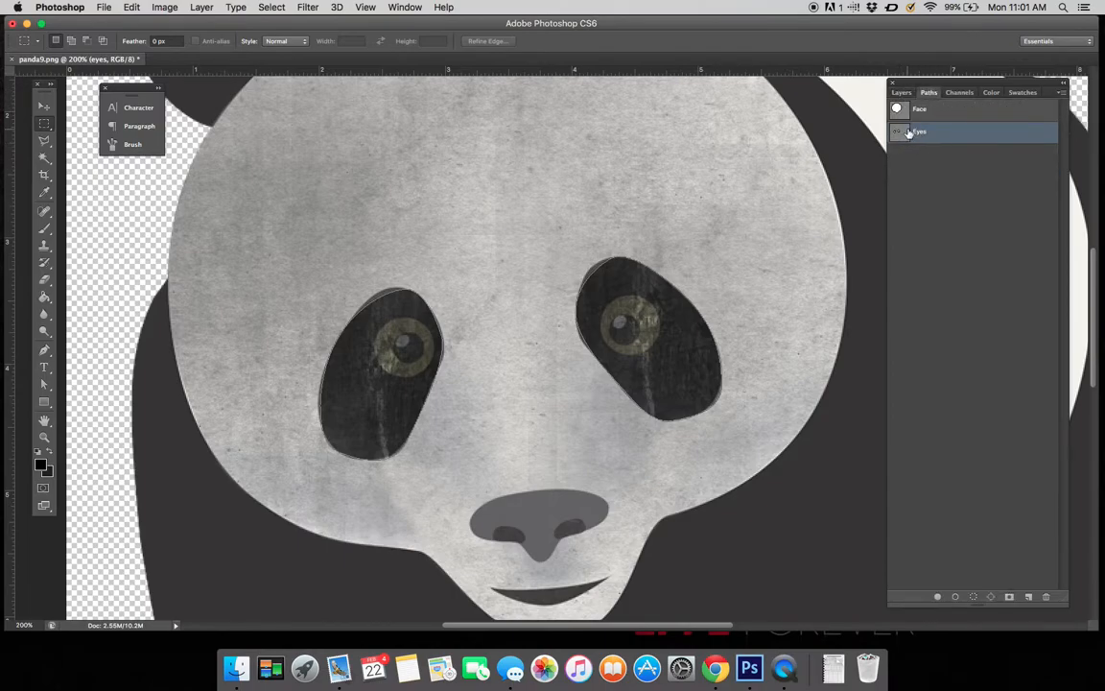
left_click(975, 598)
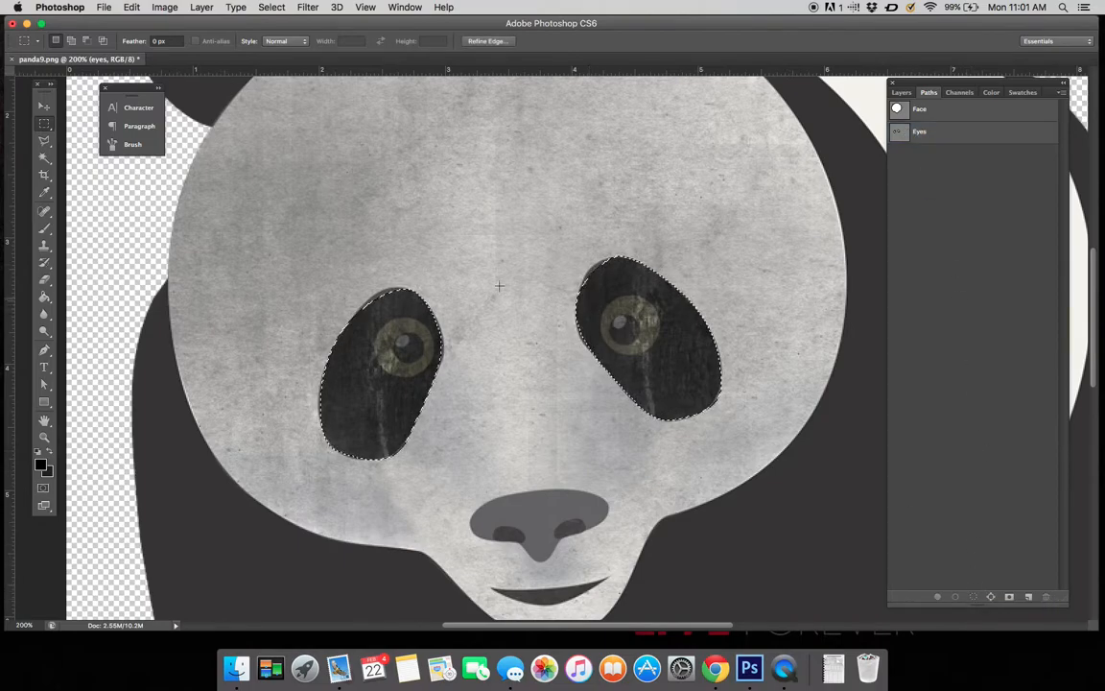
Darken both eye patches with more 435 px textured brush strokes, deselect, and check them with the Panda layer briefly hidden
left_click(44, 227)
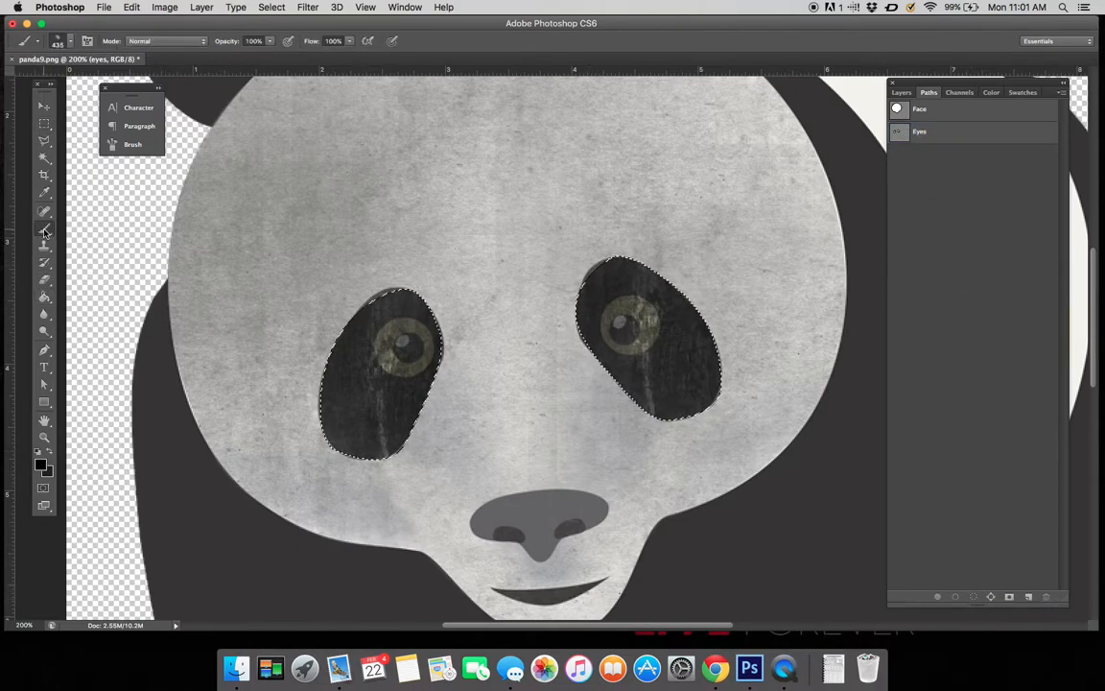
left_click(370, 353)
mouse_move(587, 353)
left_mouse_down()
mouse_move(445, 312)
mouse_move(358, 345)
mouse_move(388, 394)
mouse_move(748, 403)
mouse_move(763, 425)
mouse_move(902, 303)
mouse_move(662, 369)
mouse_move(619, 355)
left_mouse_up()
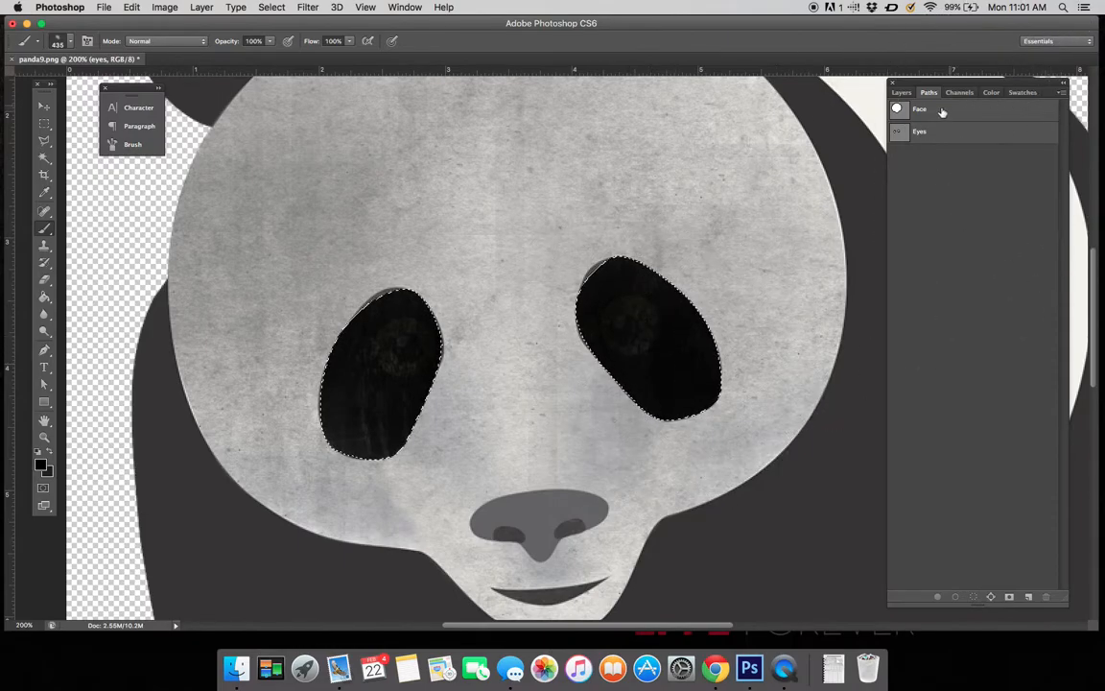
left_click(902, 92)
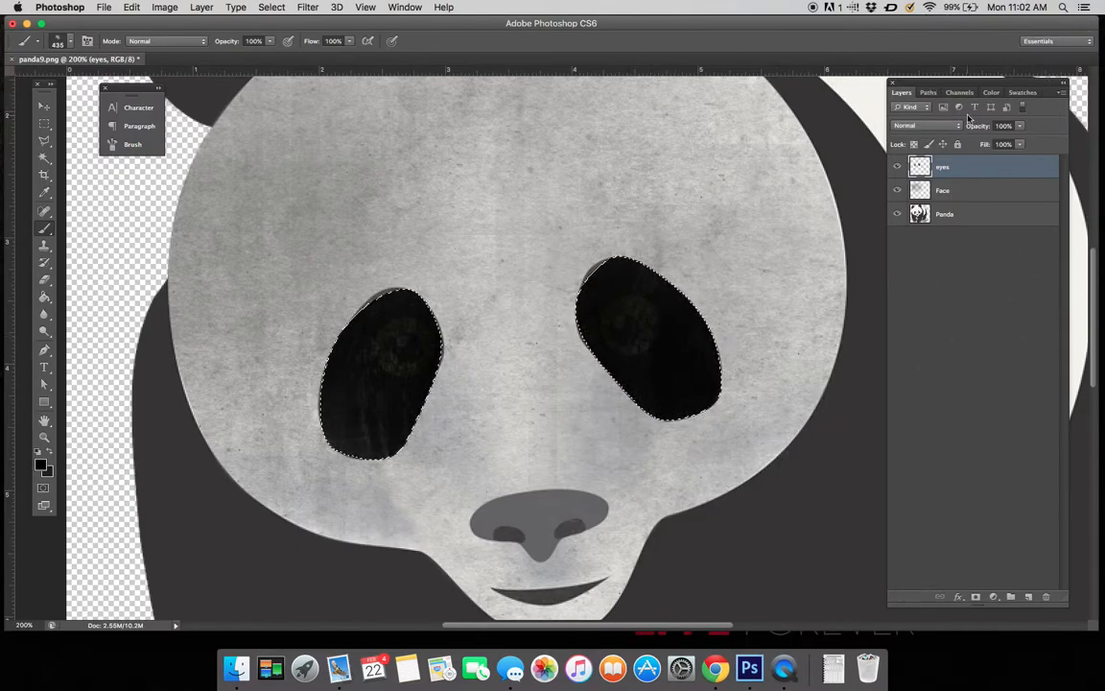
left_click(47, 127)
left_click(442, 201)
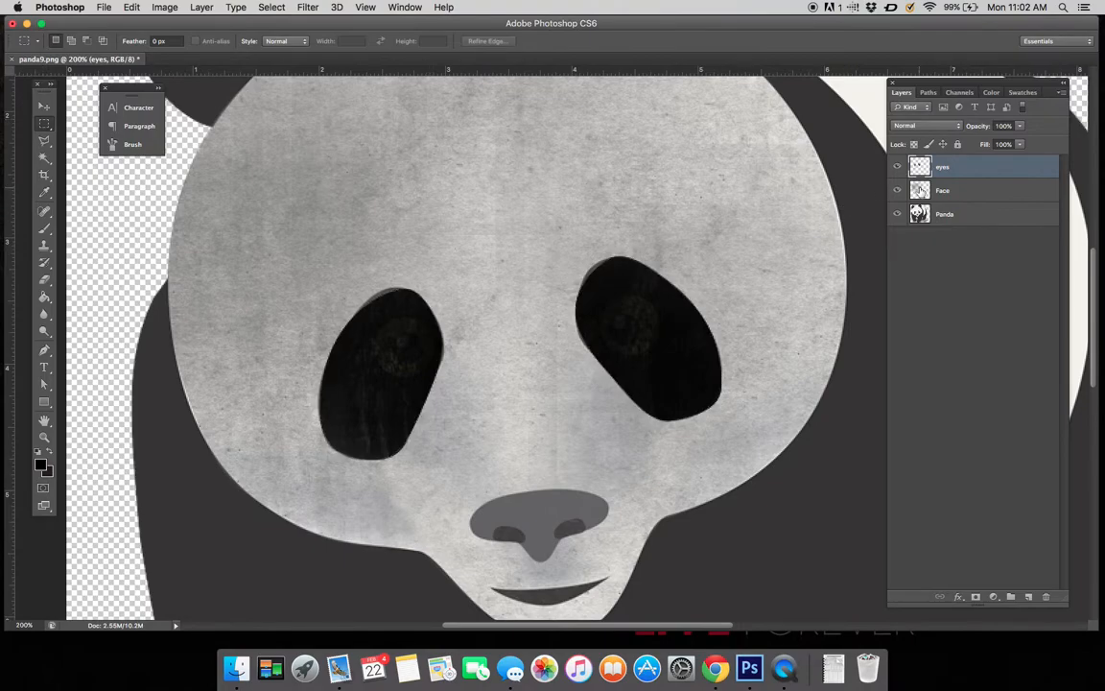
left_click(896, 214)
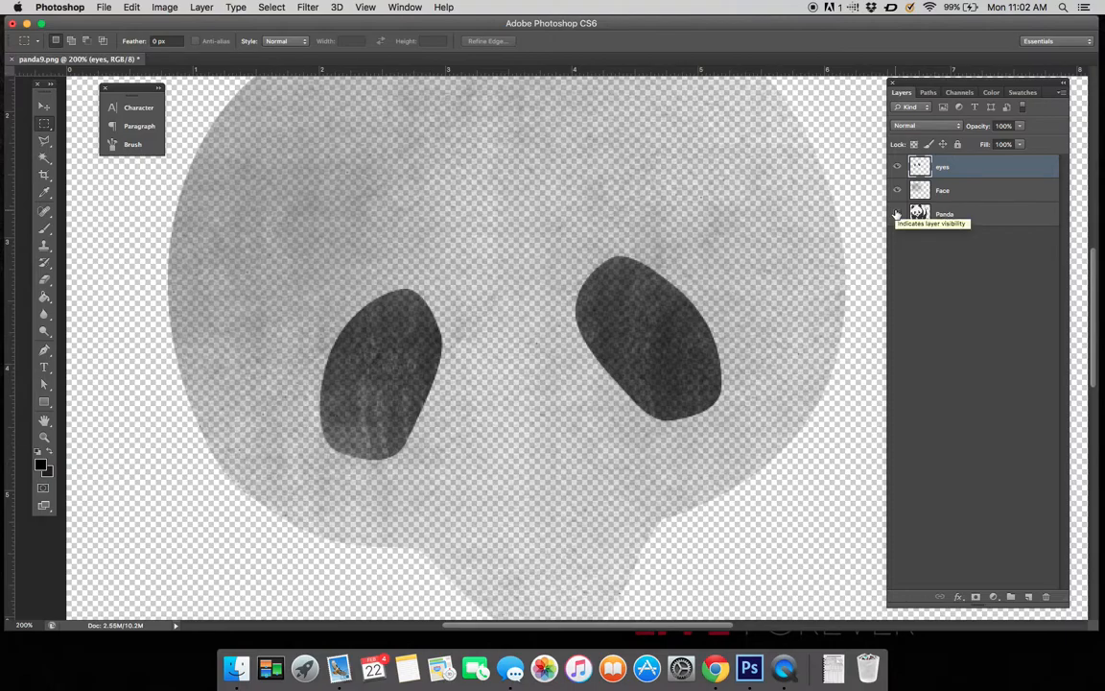
left_click(896, 214)
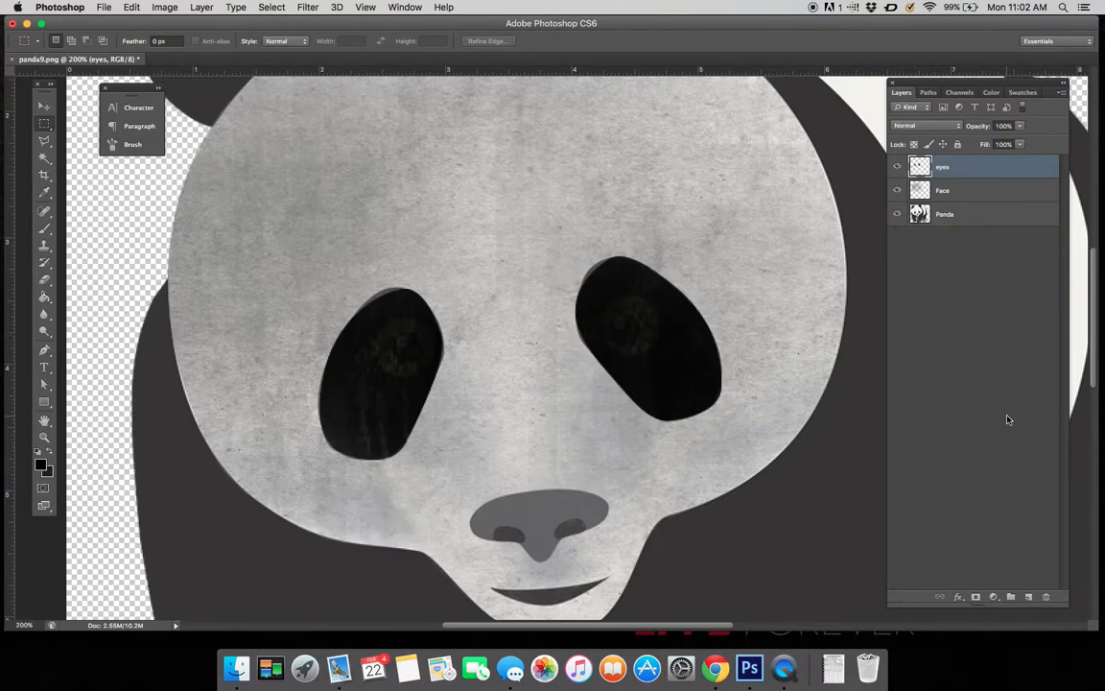
Hide the eyes layer and make the Panda layer active
left_click(898, 168)
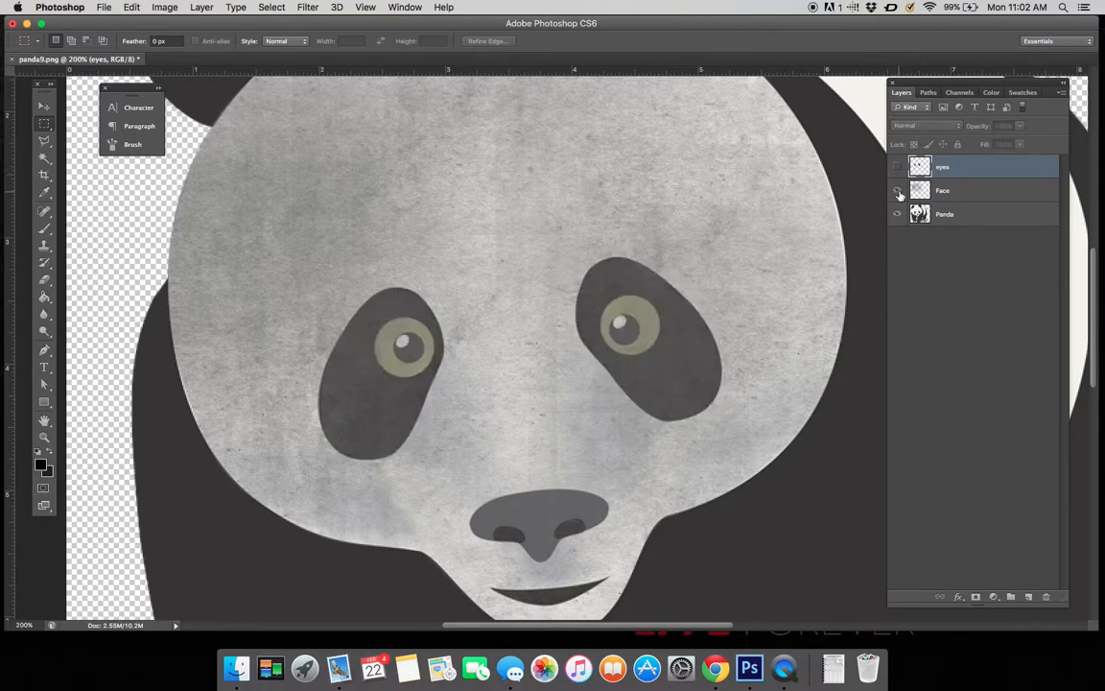
left_click(924, 213)
left_click(956, 180)
left_click(930, 215)
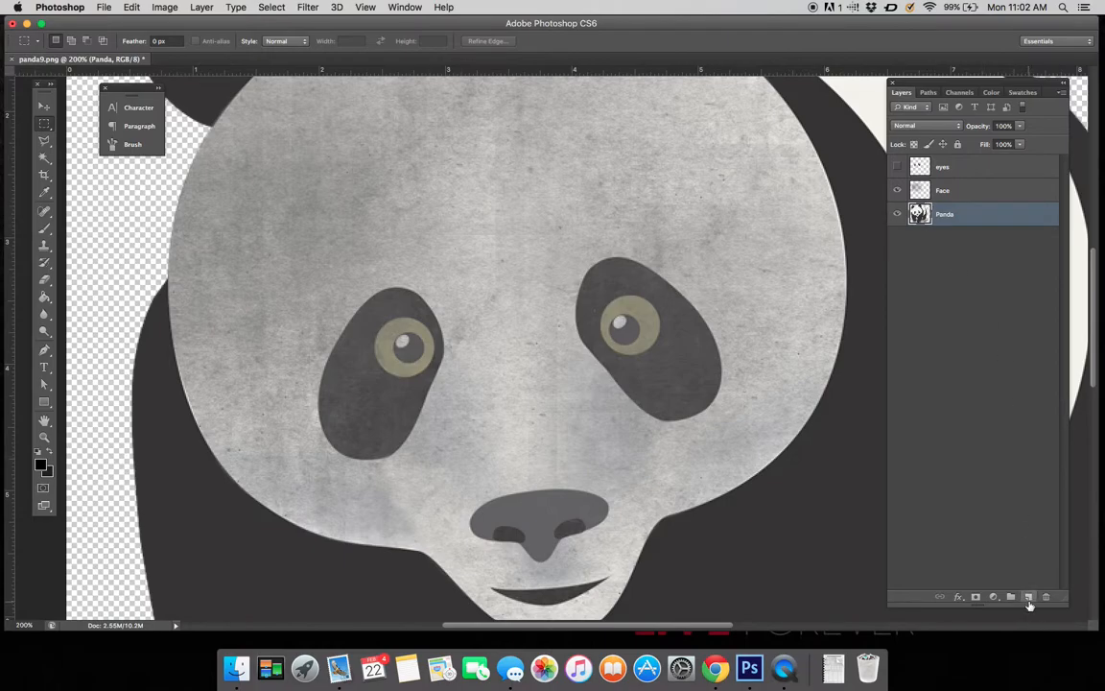
Add a new layer directly above the Face layer and name it Nose
left_click(1026, 596)
left_click_drag(920, 213, 948, 192)
double_click(946, 191)
type("Nose")
key("Return")
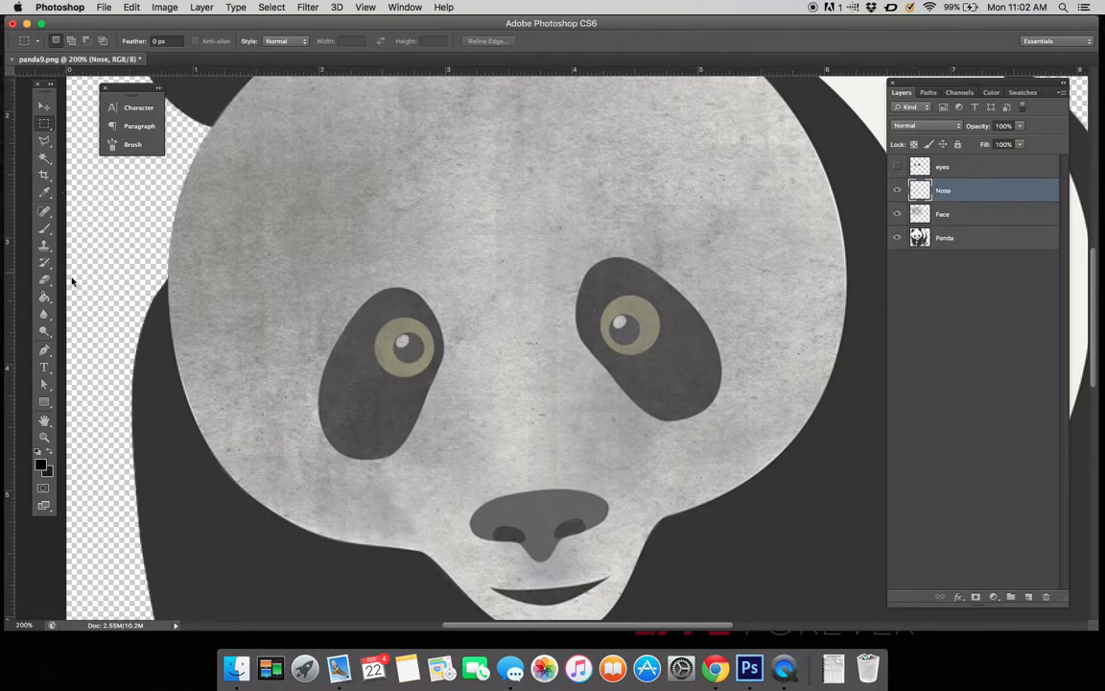
Trace the outline of the panda's nose as a closed path with the Pen tool
left_click(40, 350)
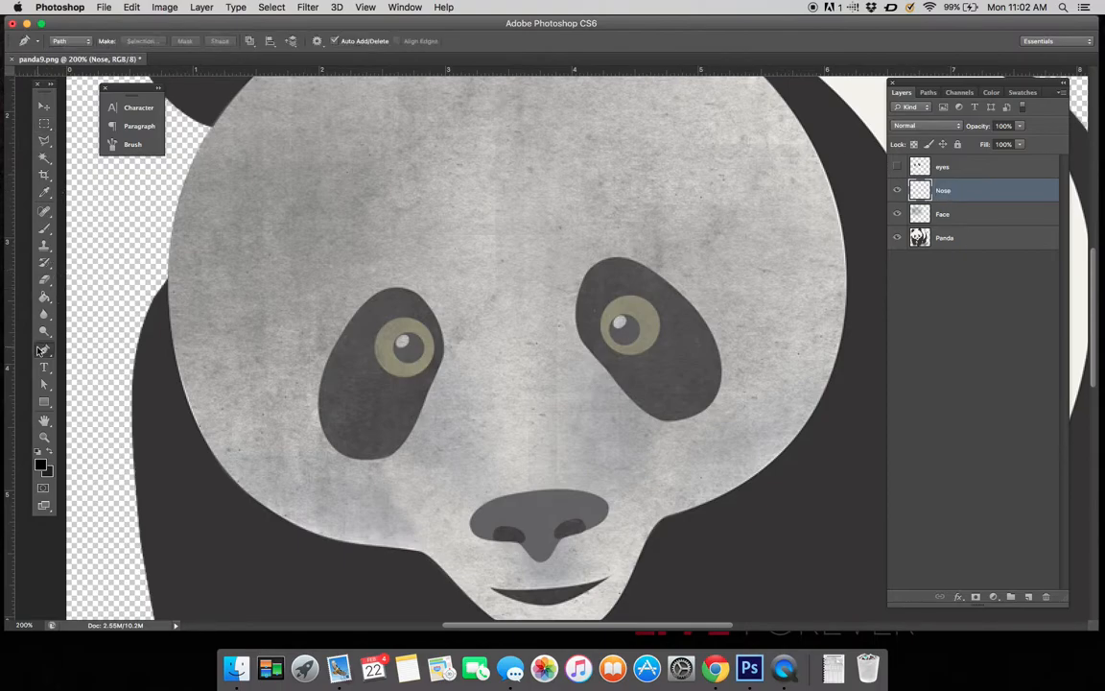
left_click(575, 491)
left_click_drag(488, 502, 526, 548)
left_click(520, 544)
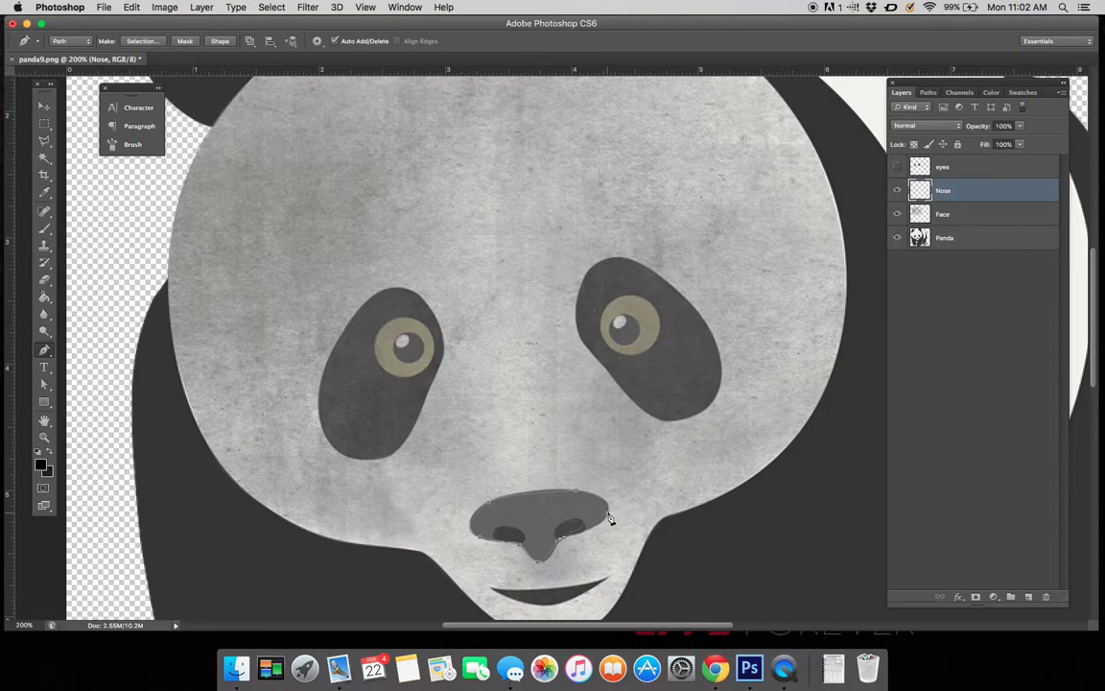
left_click_drag(576, 492, 551, 492)
Save the work path of the nose under the name Nose and load it as a selection
left_click(929, 94)
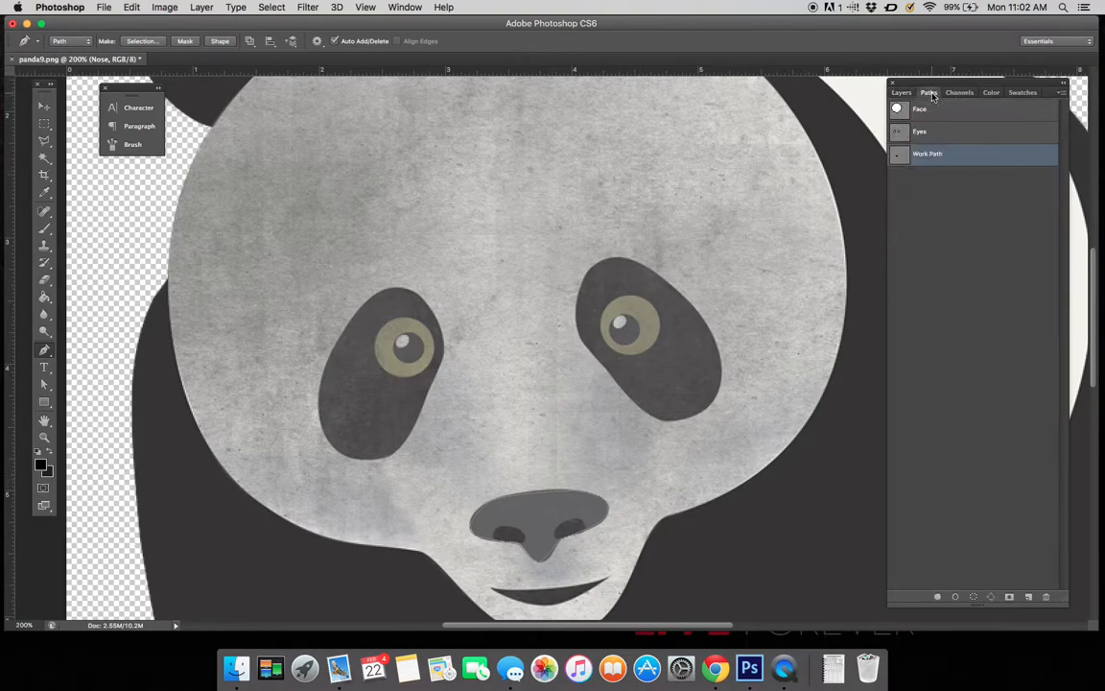
double_click(929, 157)
type("Nose")
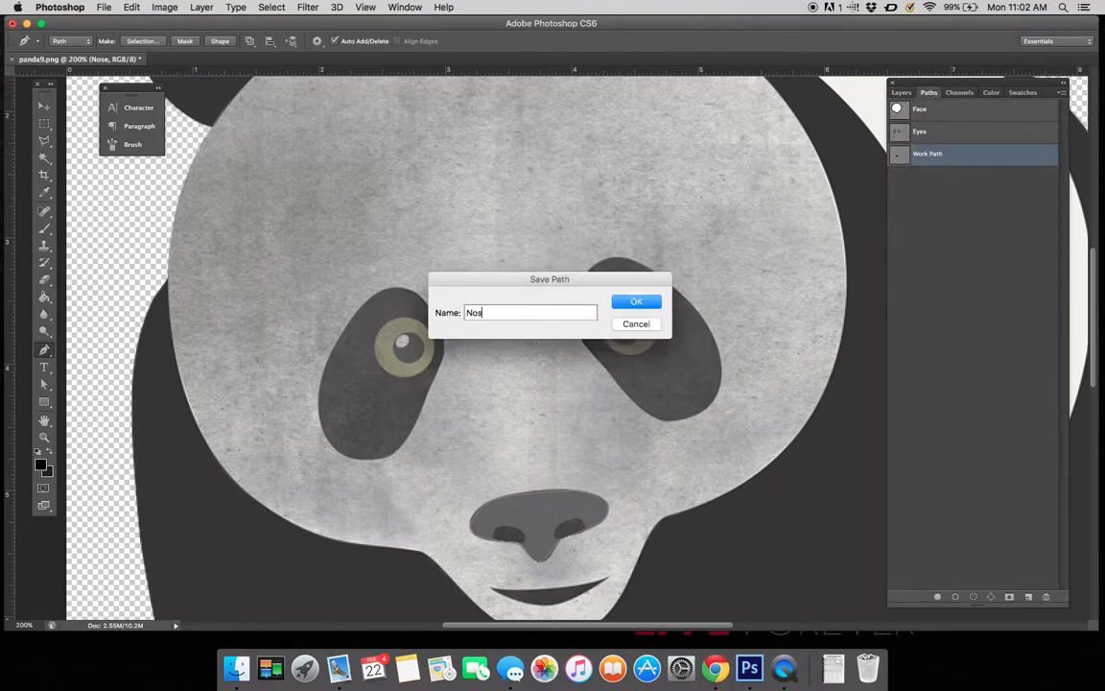
key("Return")
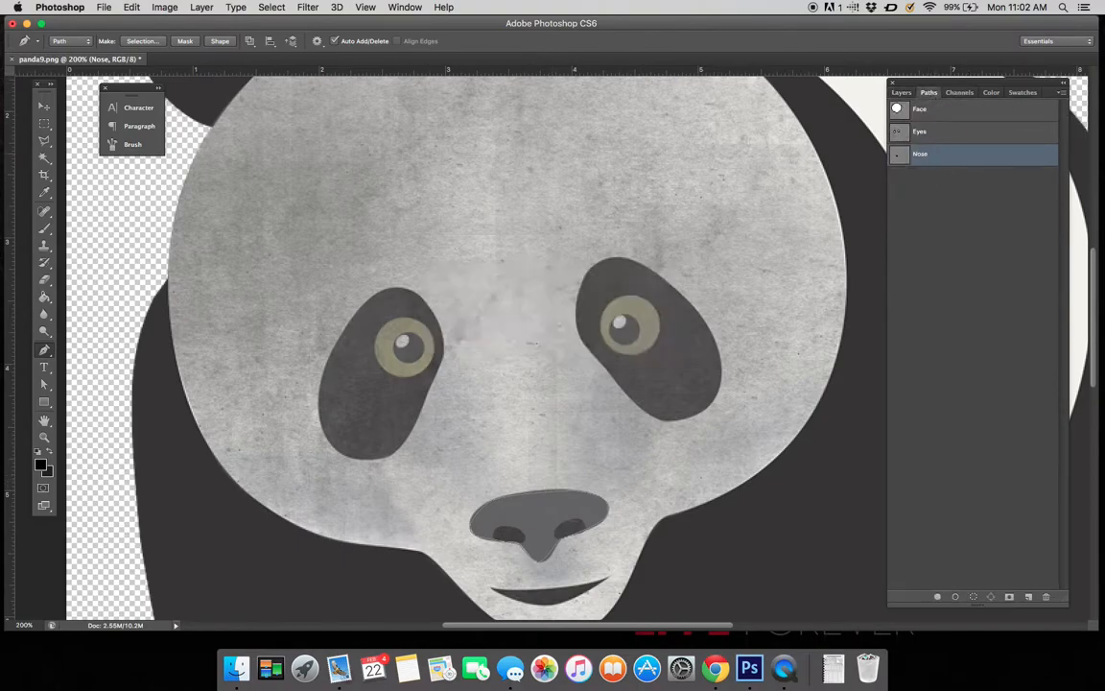
left_click(974, 597)
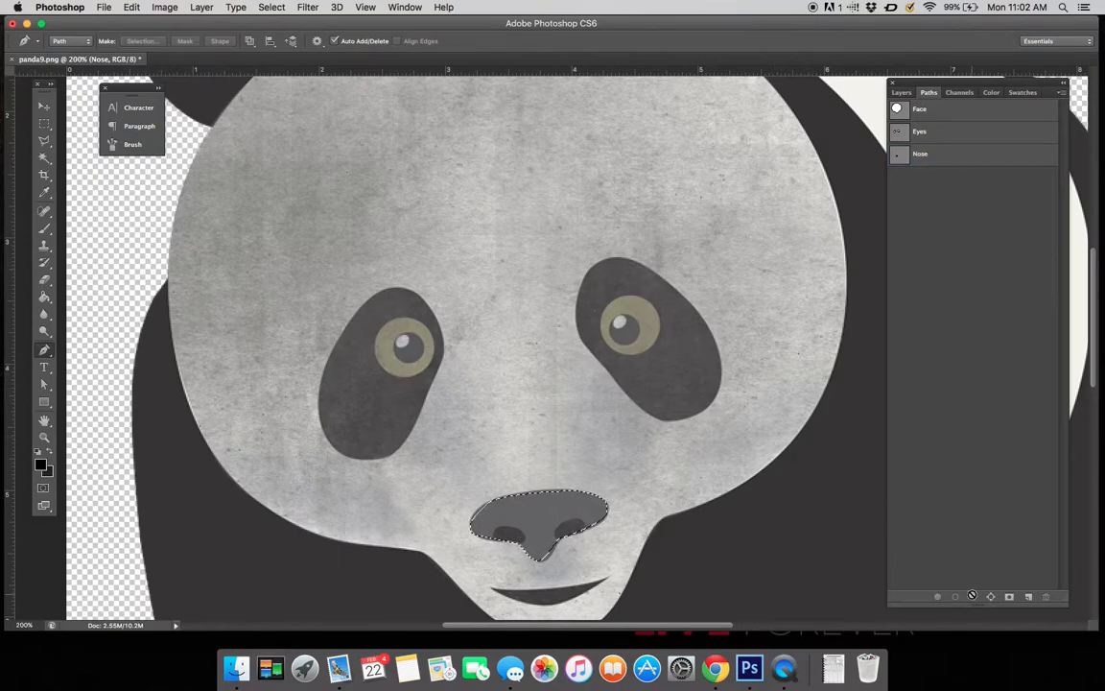
Paint black grunge texture inside the nose selection with the 628 px textured brush
left_click(44, 227)
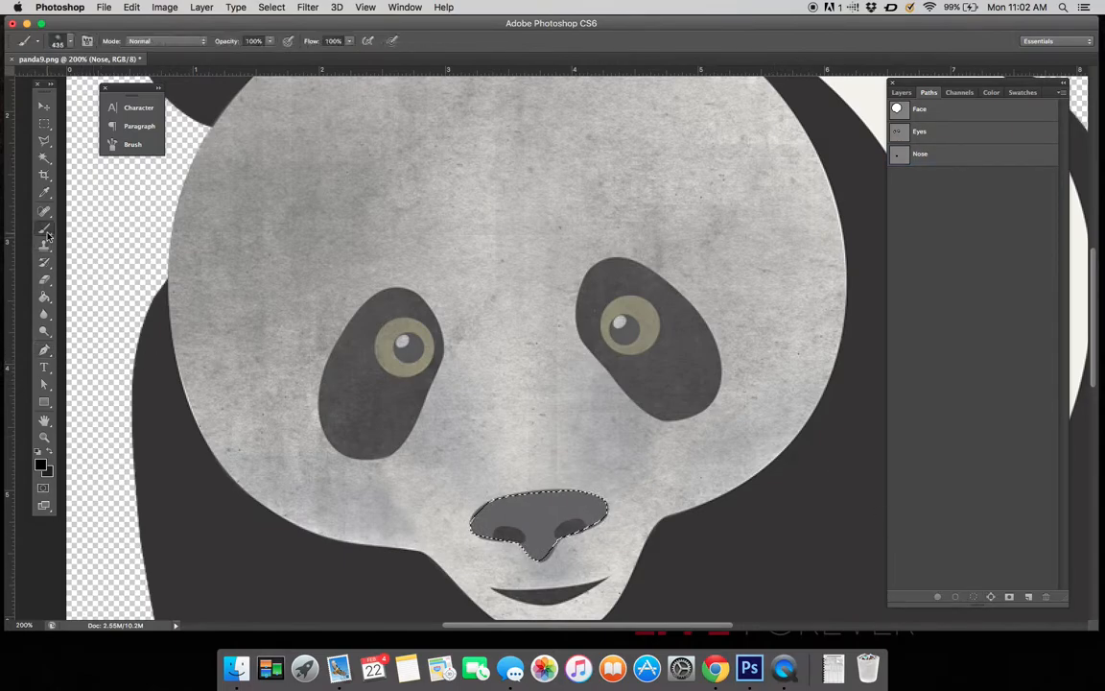
left_click(65, 42)
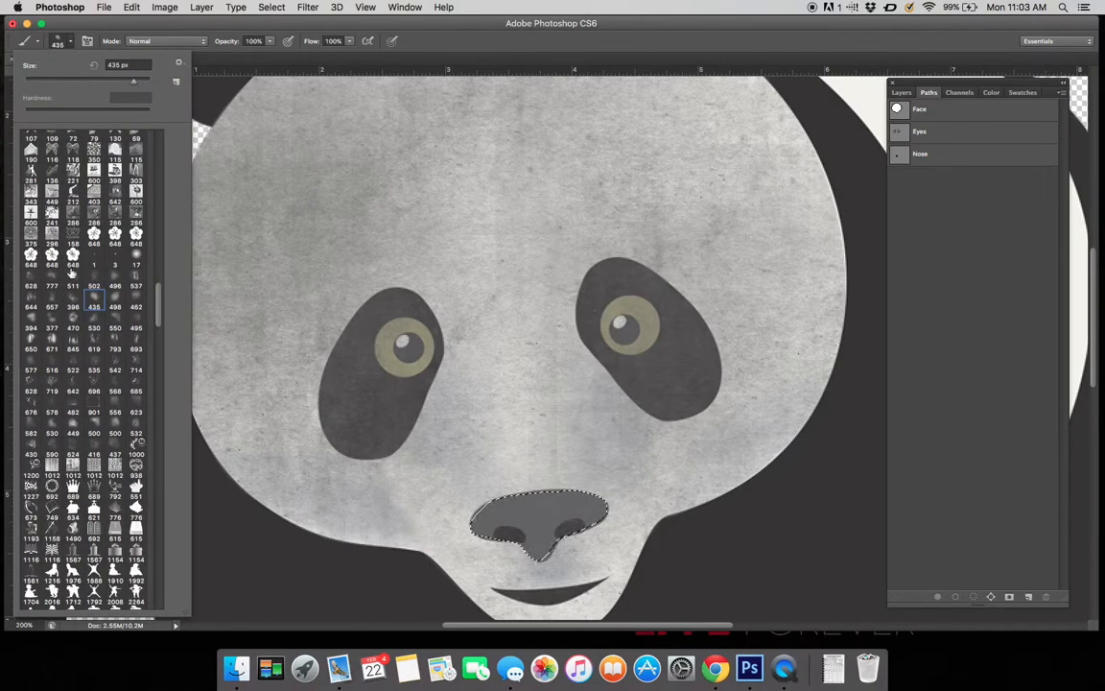
left_click(34, 283)
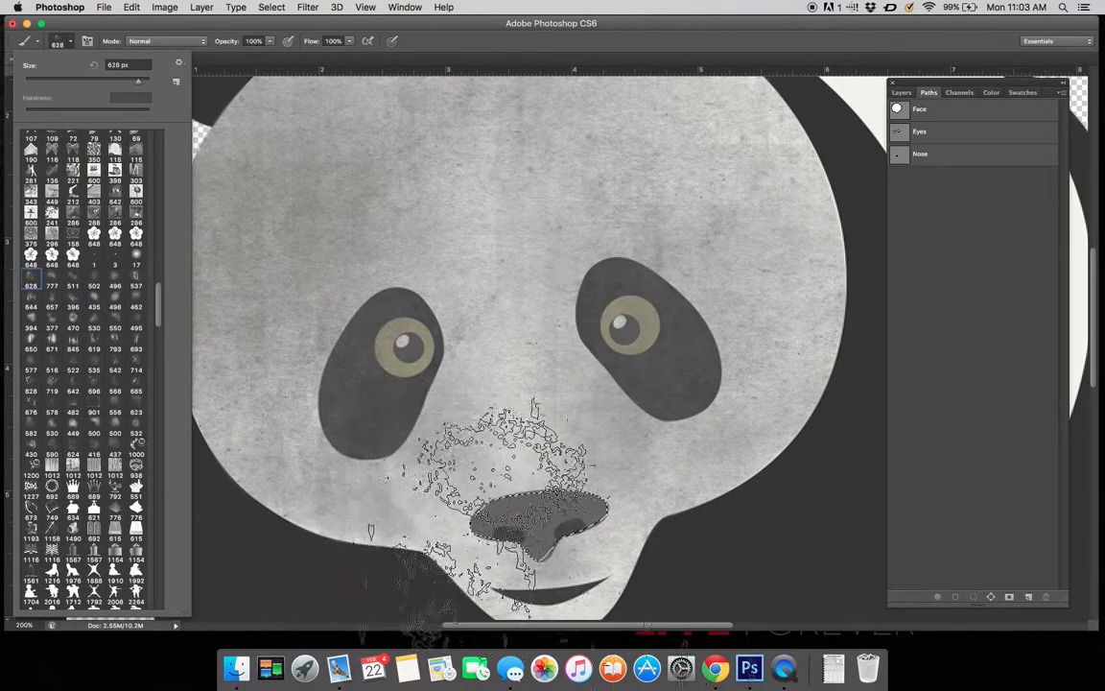
key("Return")
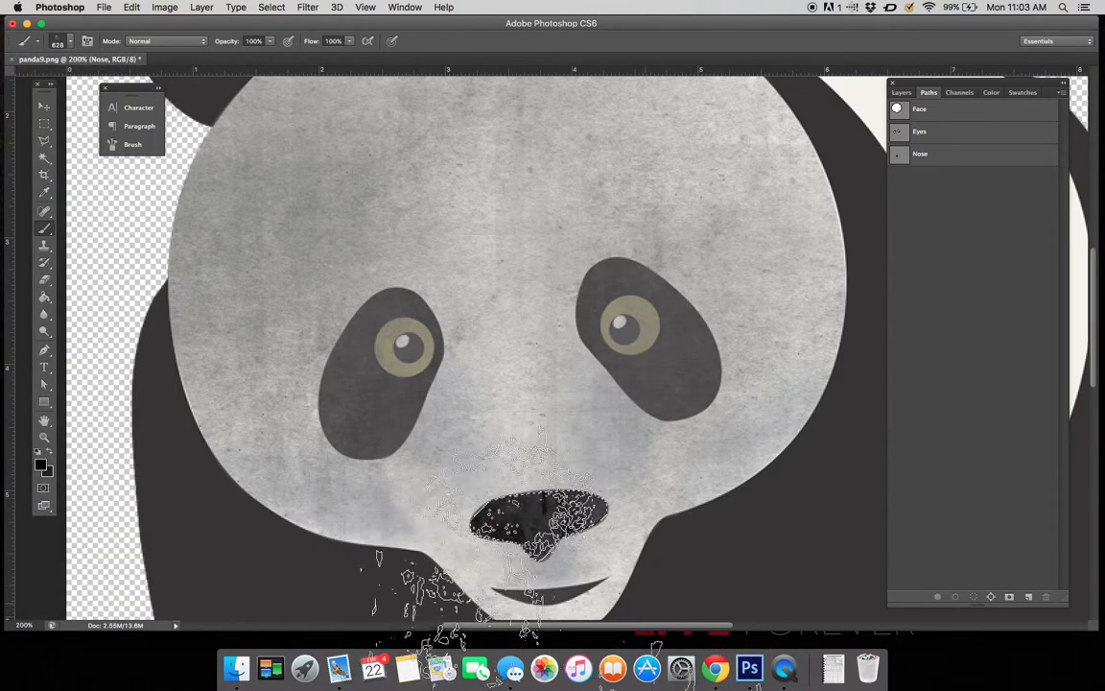
left_click(662, 561)
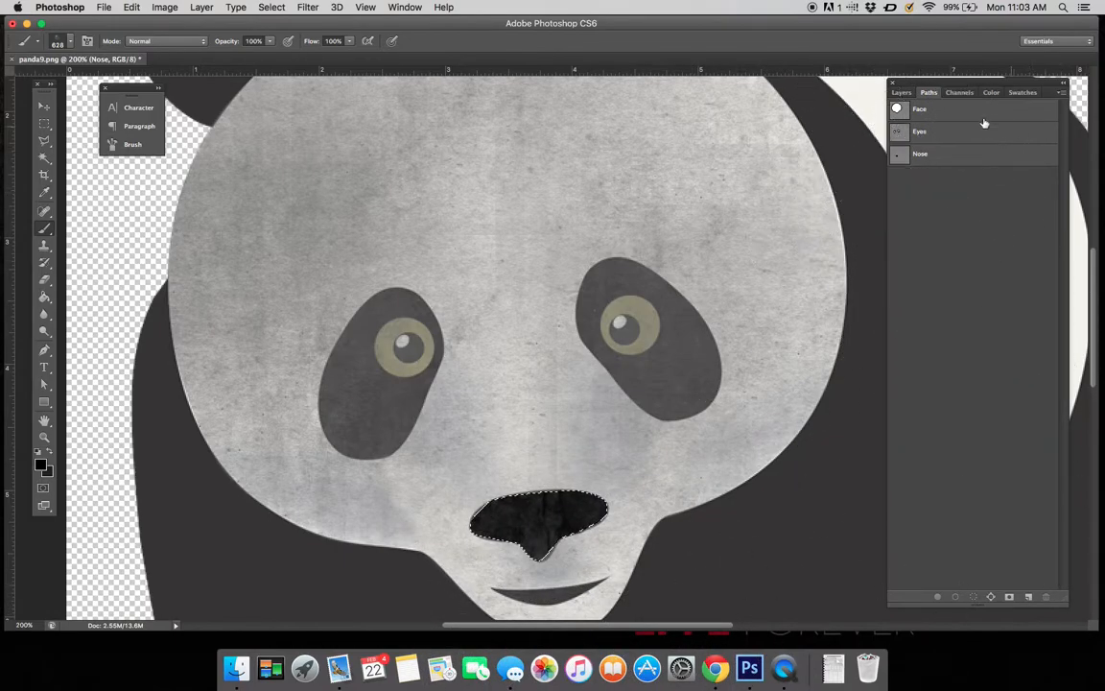
Return to the layer list and clear the nose selection
left_click(903, 93)
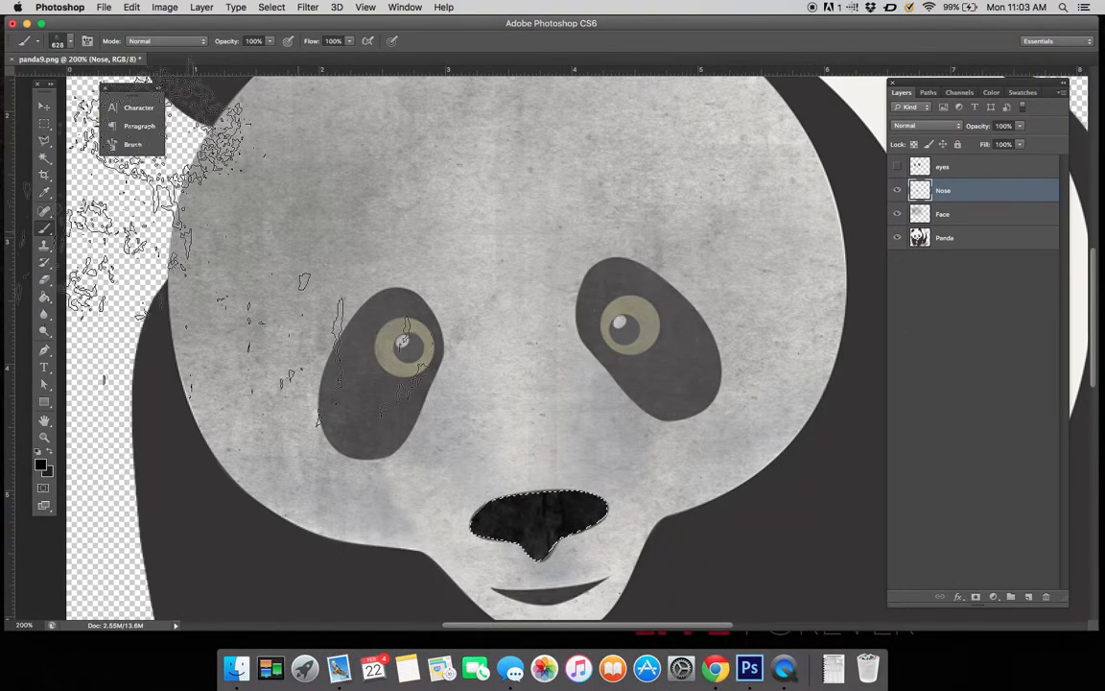
left_click(43, 122)
left_click(219, 212)
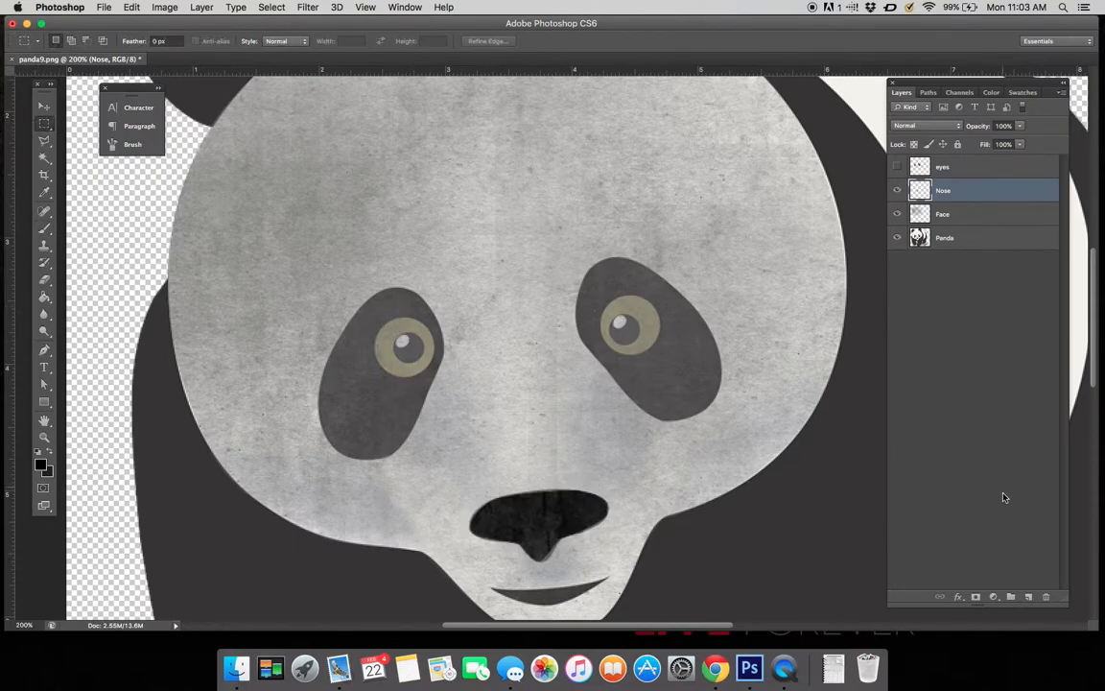
Add a new layer above the Nose layer and name it Mouth
left_click(1028, 597)
double_click(945, 190)
type("Mouth")
key("Return")
Trace the panda's mouth with the Pen tool as a closed curved path
scroll(112, 356, "down", 2)
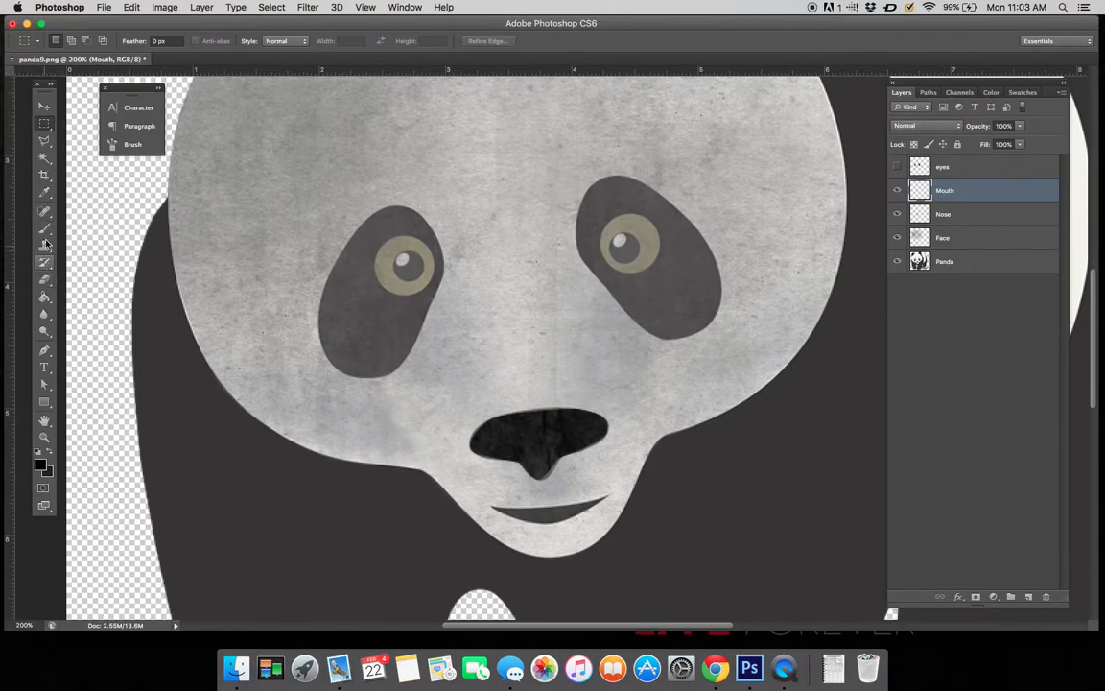
left_click(43, 349)
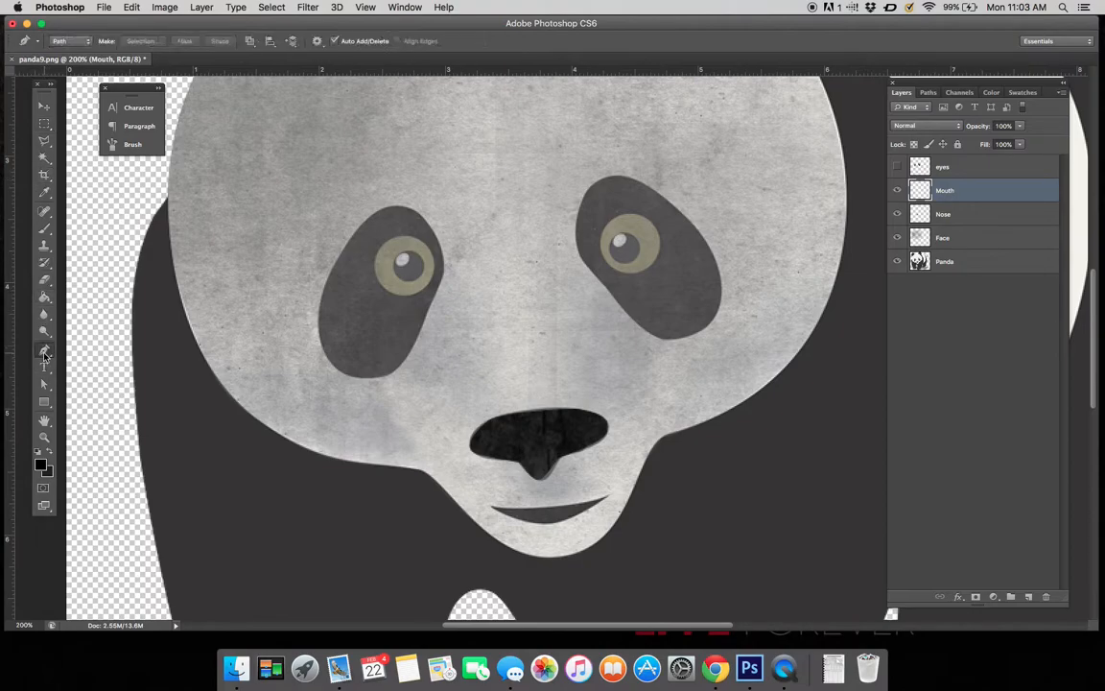
left_click(488, 508)
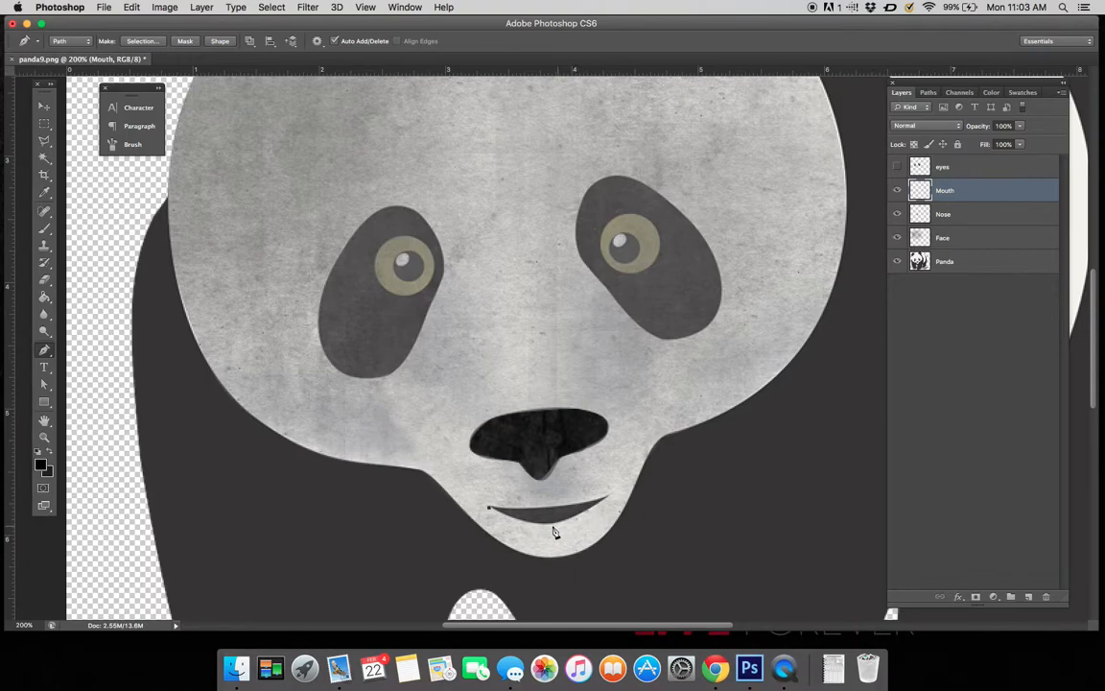
left_click_drag(553, 523, 559, 524)
left_click(607, 499)
key("super+Return")
Save the work path of the mouth under the name Mouth, load it as a selection and return to the layer list
left_click(926, 92)
double_click(926, 177)
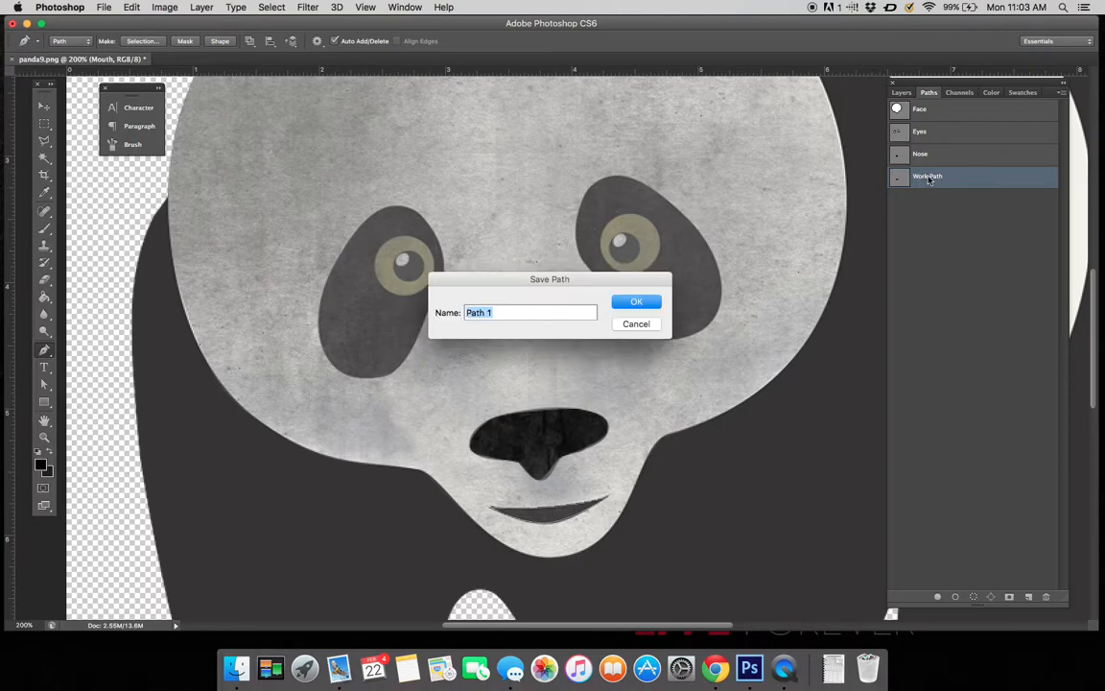
type("Mout")
key("Return")
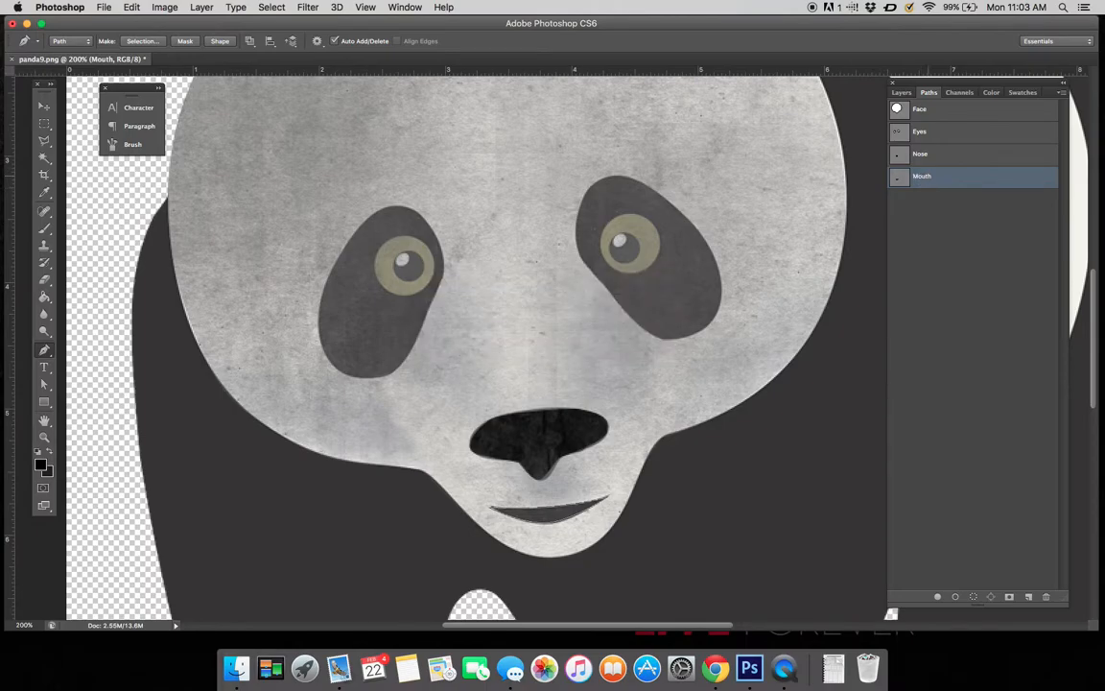
left_click(974, 597)
left_click(904, 93)
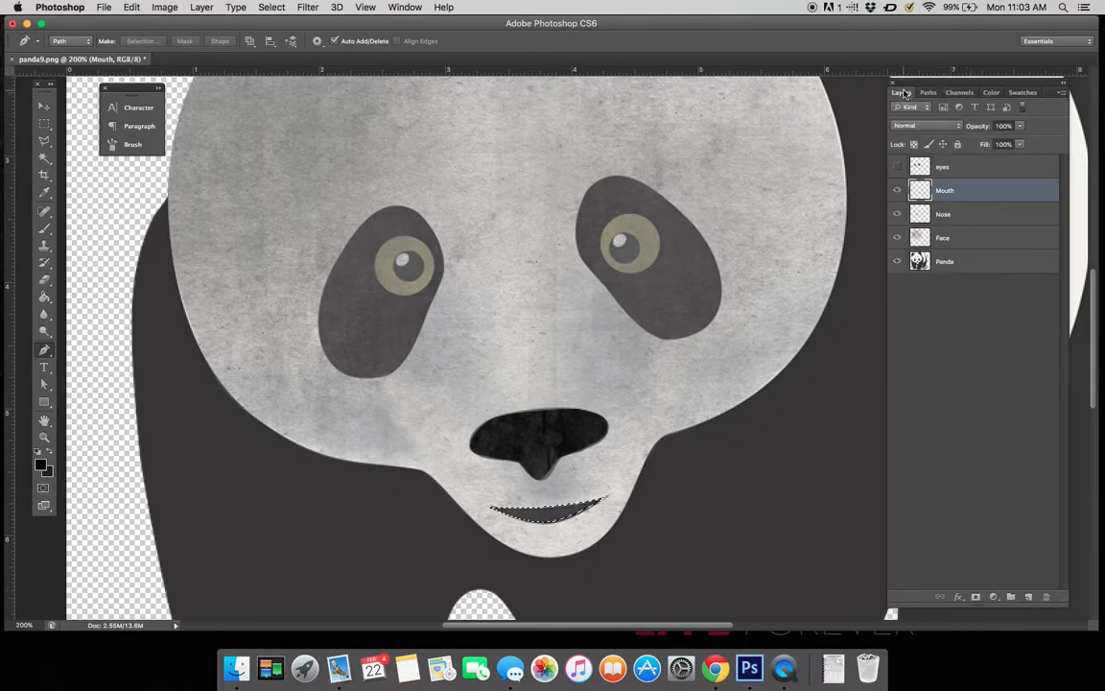
Paint black grunge texture inside the mouth selection with the 644 px textured brush and clear the selection
left_click(45, 231)
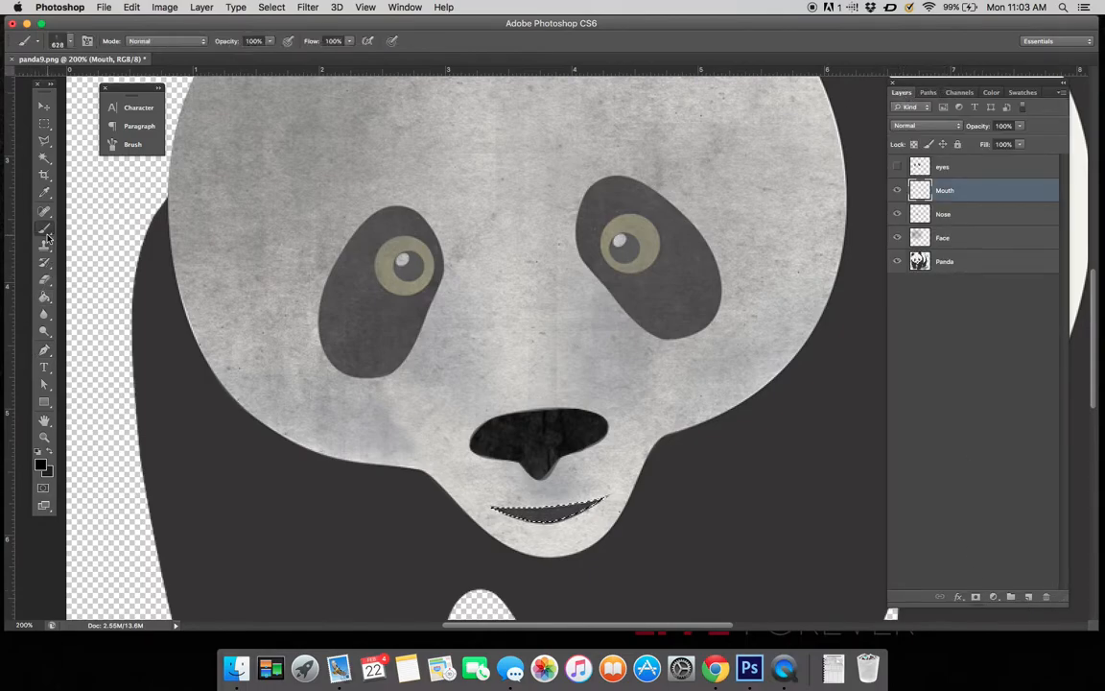
left_click(65, 40)
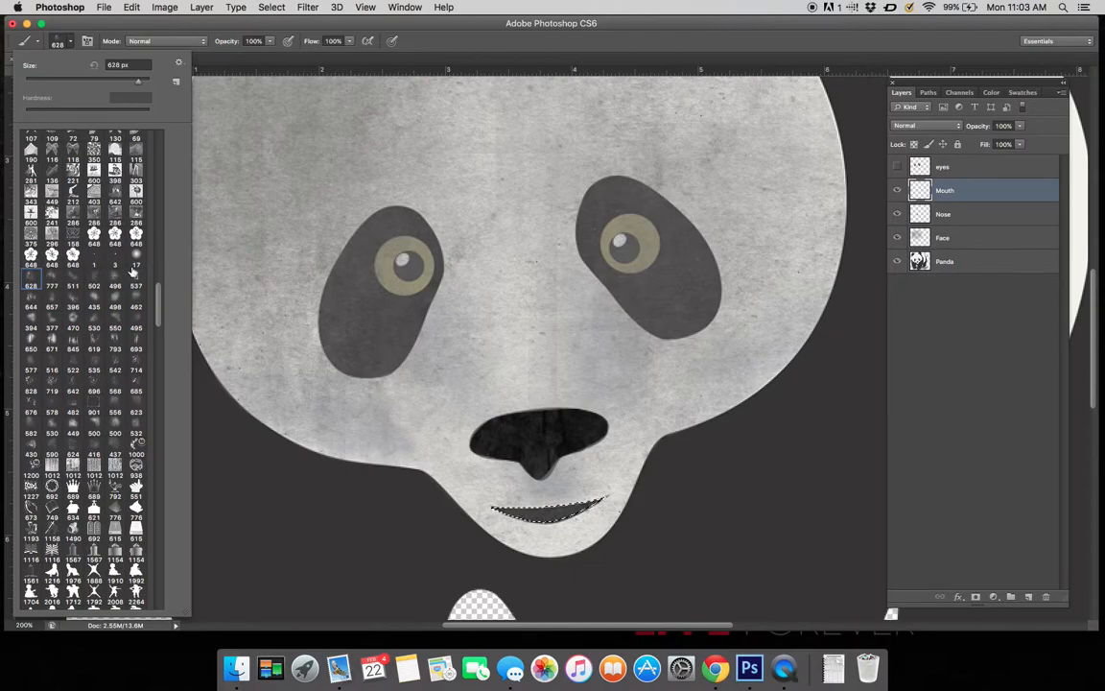
left_click(31, 299)
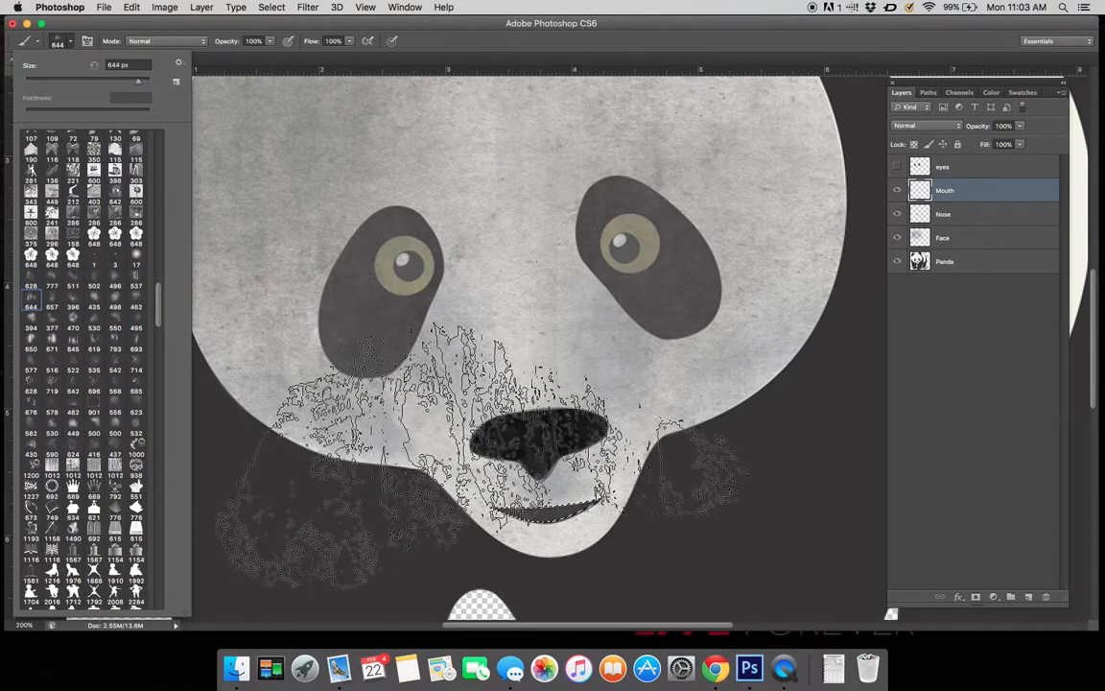
left_click(582, 523)
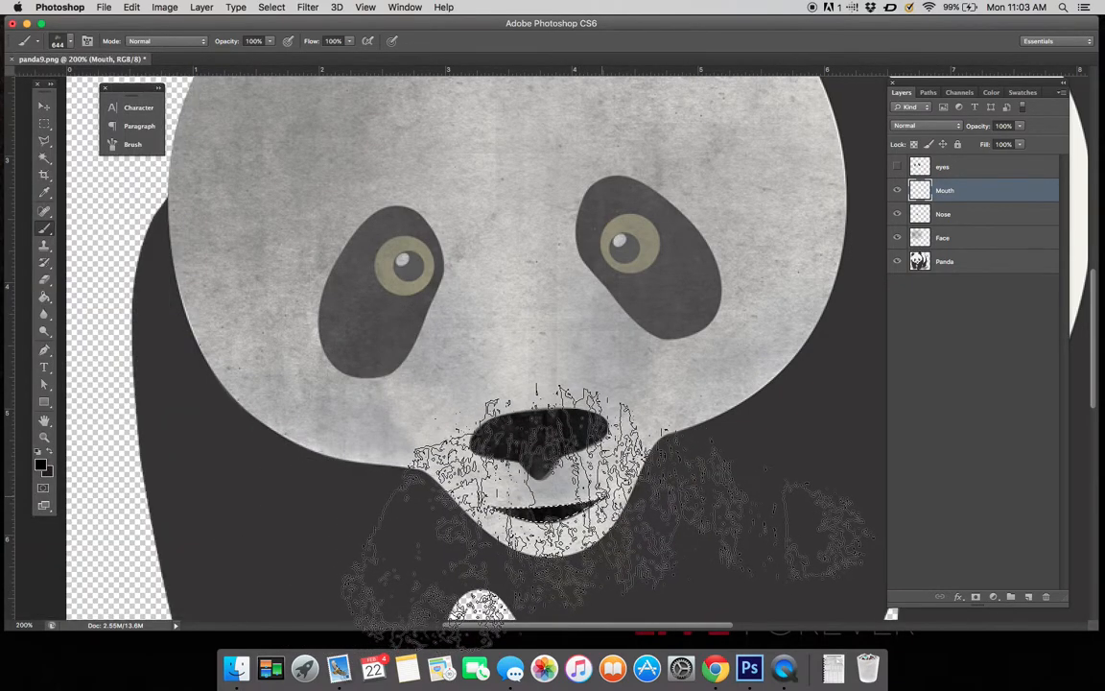
left_click(44, 124)
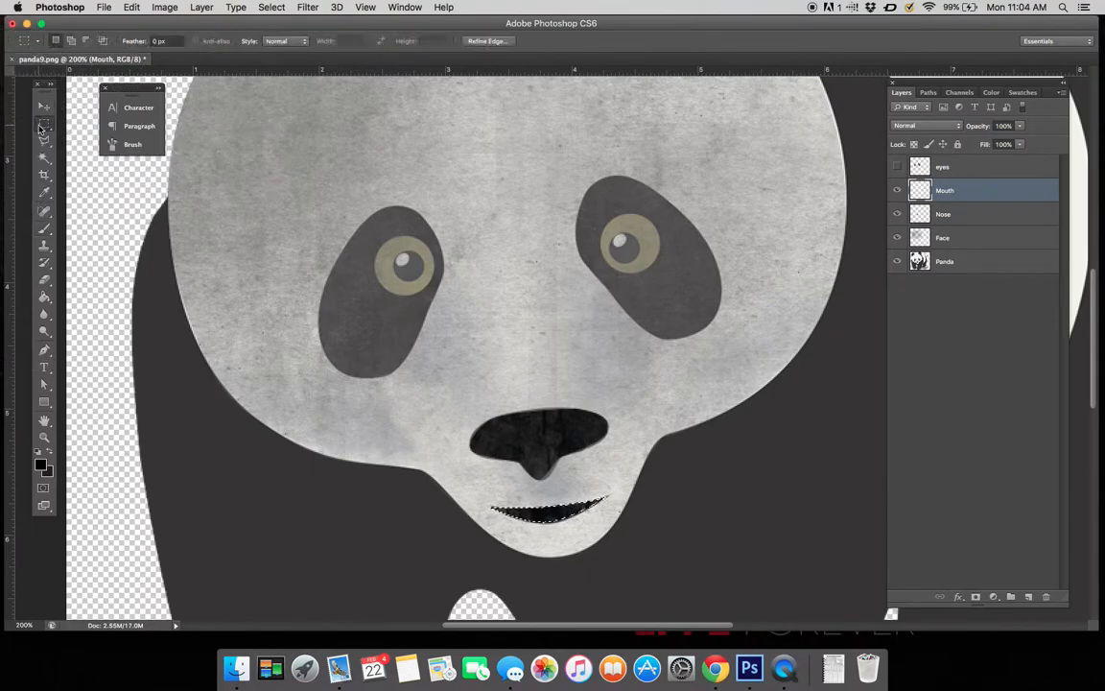
left_click(271, 171)
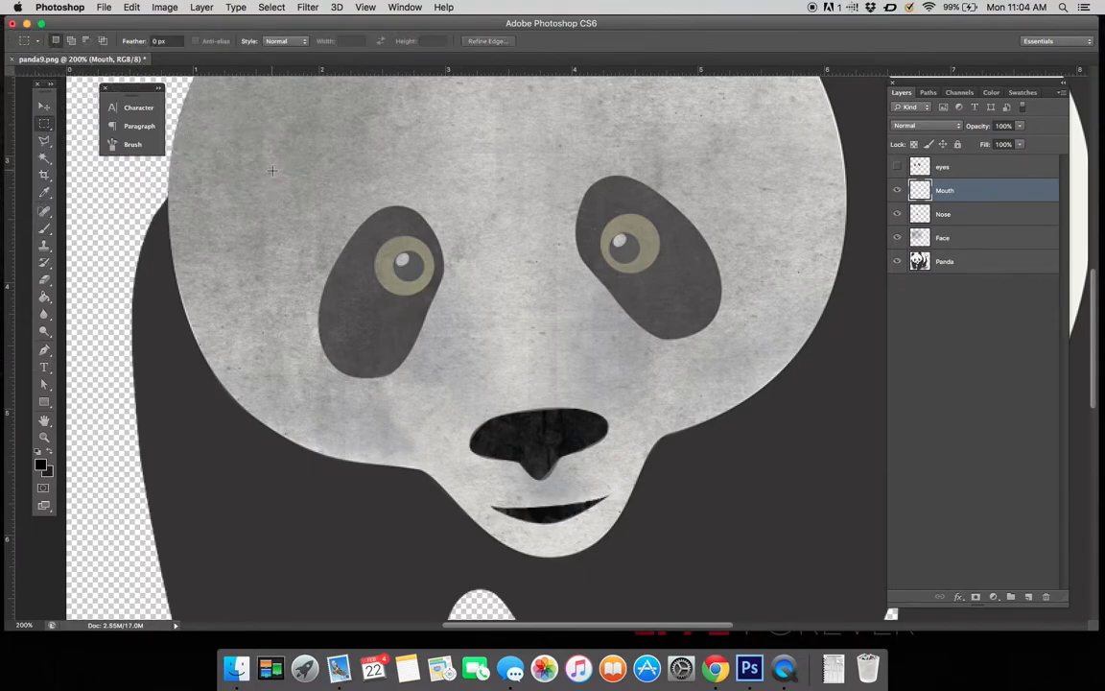
Show the eyes layer again and check the textured face with the Panda layer hidden and shown
left_click(897, 167)
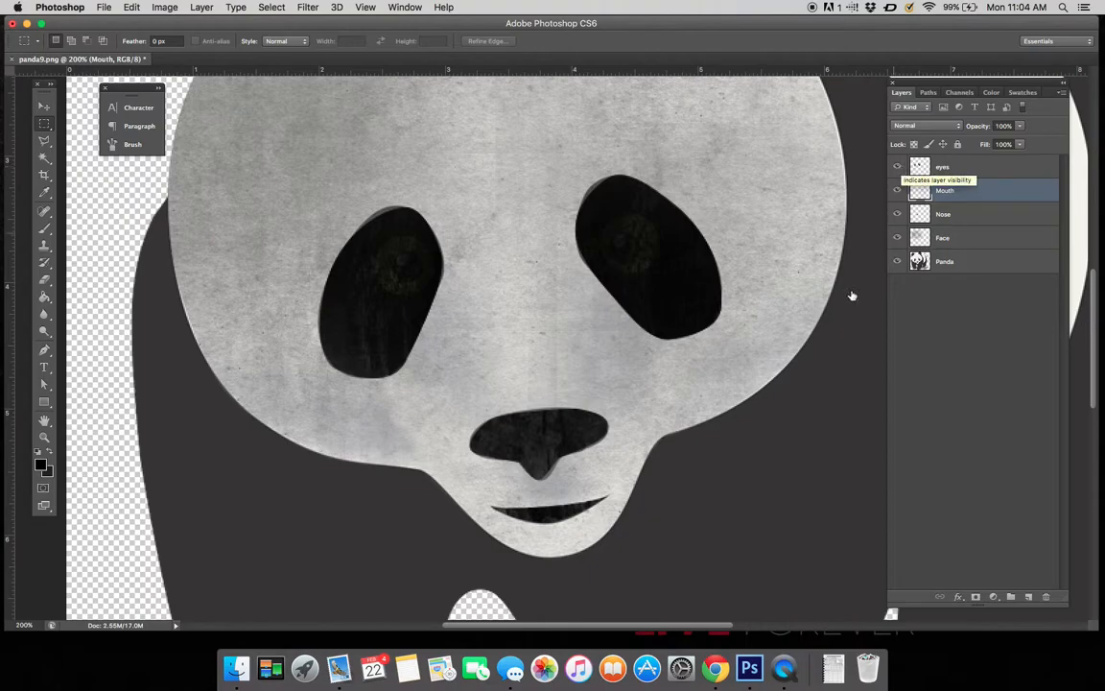
scroll(788, 392, "up", 5)
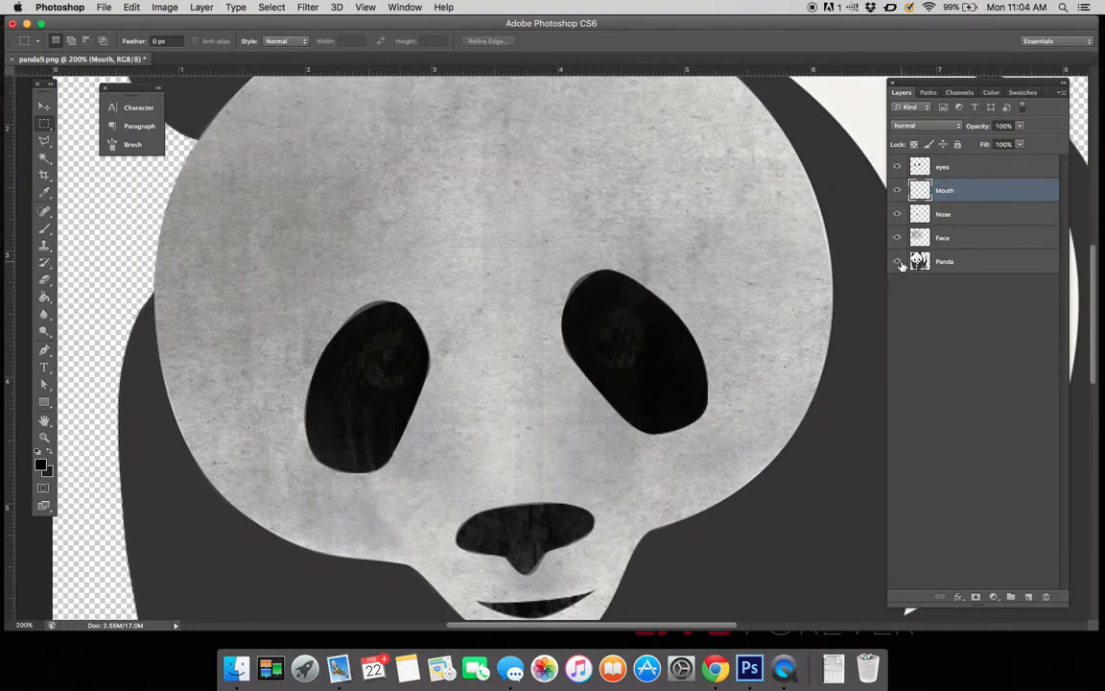
left_click(898, 262)
scroll(827, 345, "down", 1)
key("super+minus")
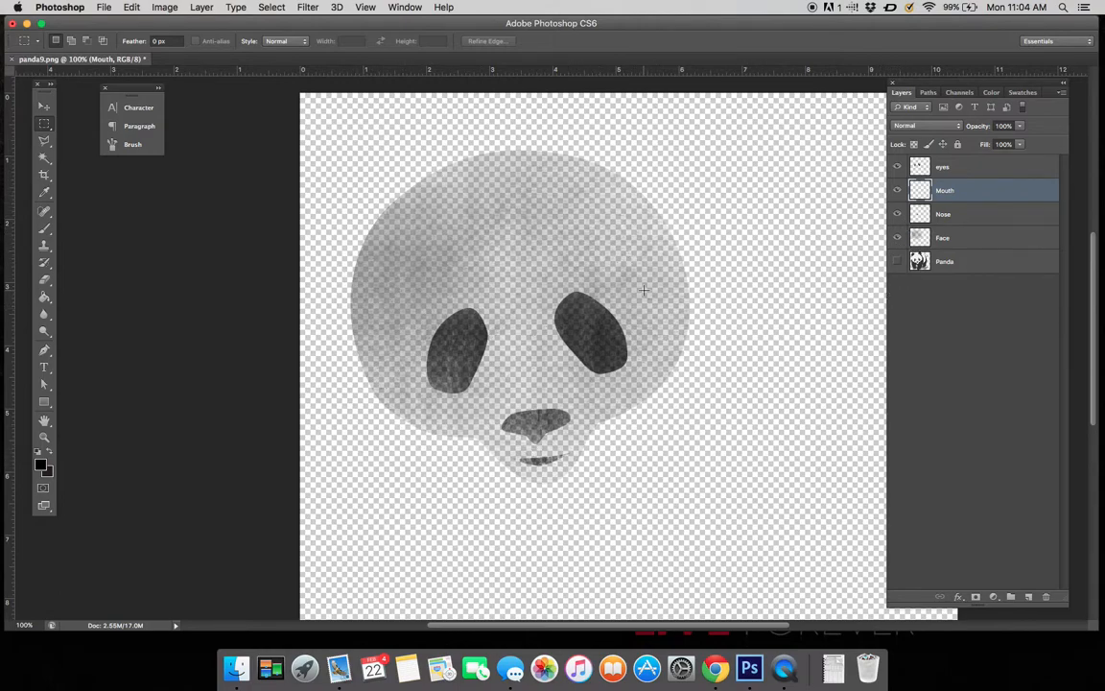
left_click(898, 262)
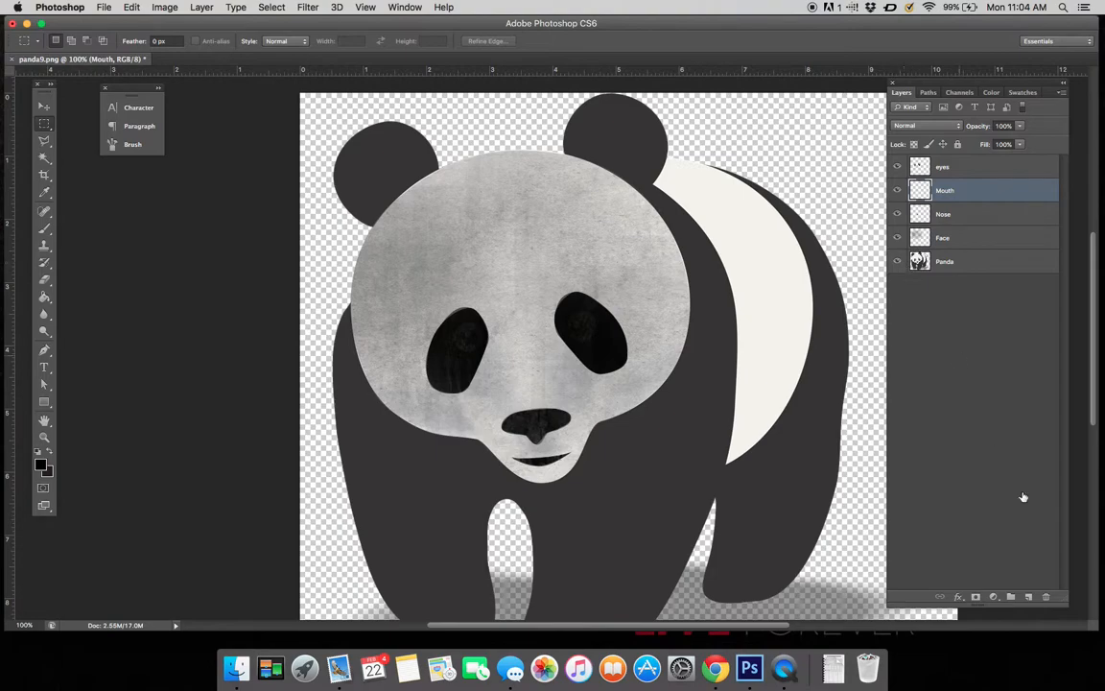
Add a new layer between Face and Panda and name it White background
left_click(1027, 596)
left_click_drag(926, 190, 967, 280)
double_click(947, 262)
type("White background")
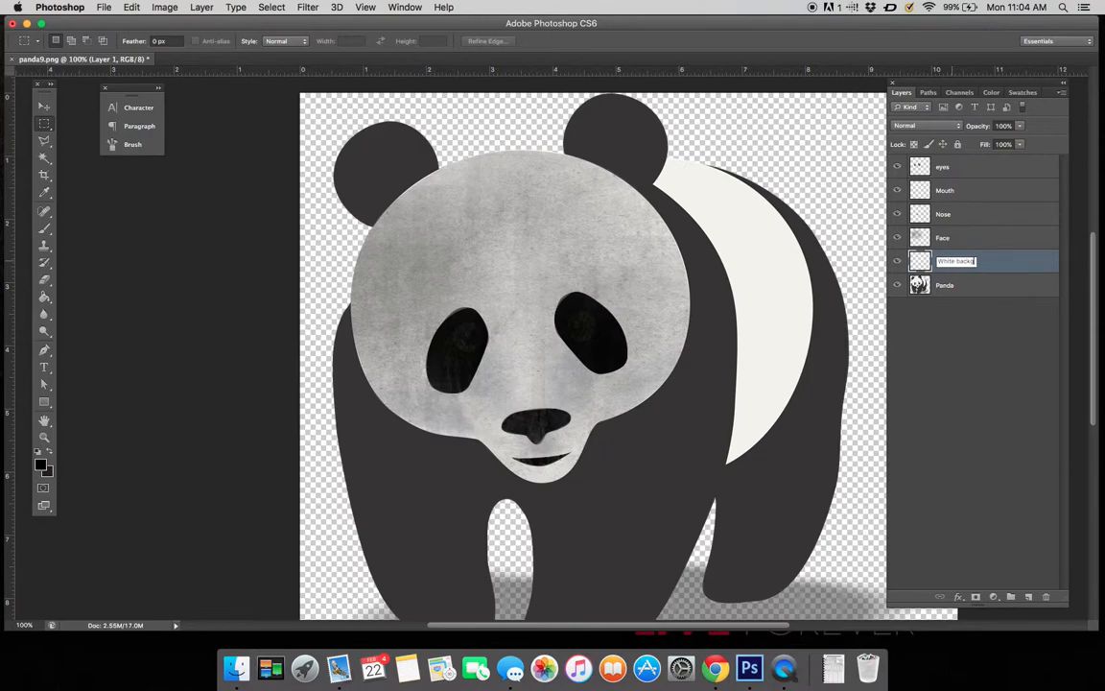
Set the foreground colour to white (ffffff) and fill the White background layer with it
left_click(41, 467)
left_click_drag(135, 161, 3, 149)
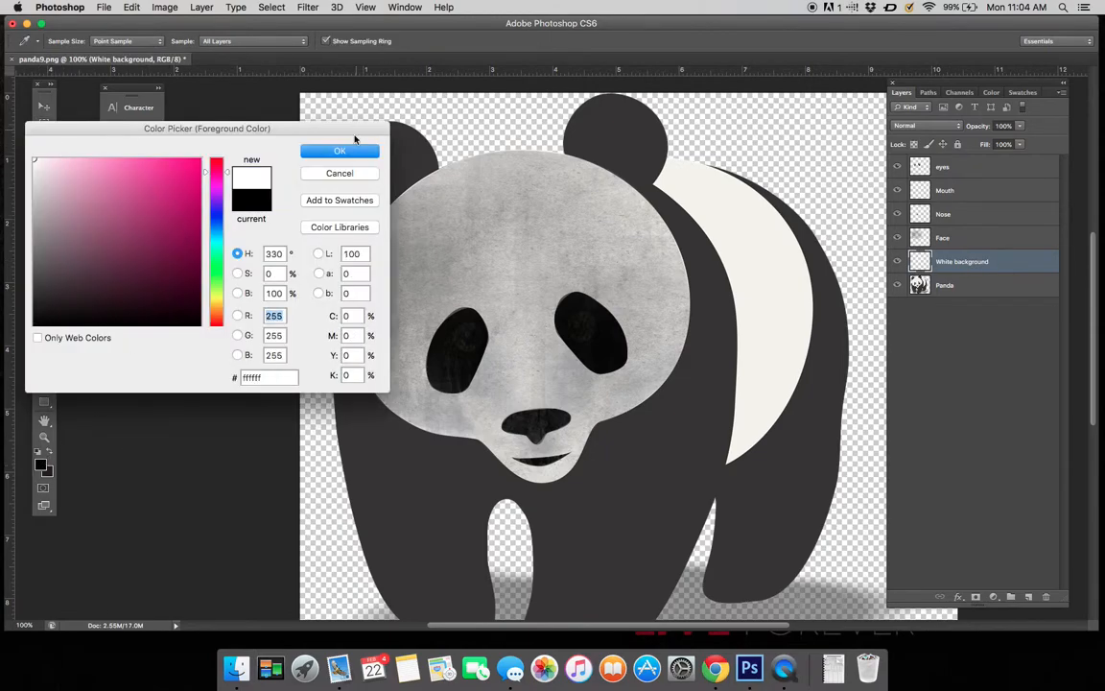
left_click(338, 148)
left_click(43, 298)
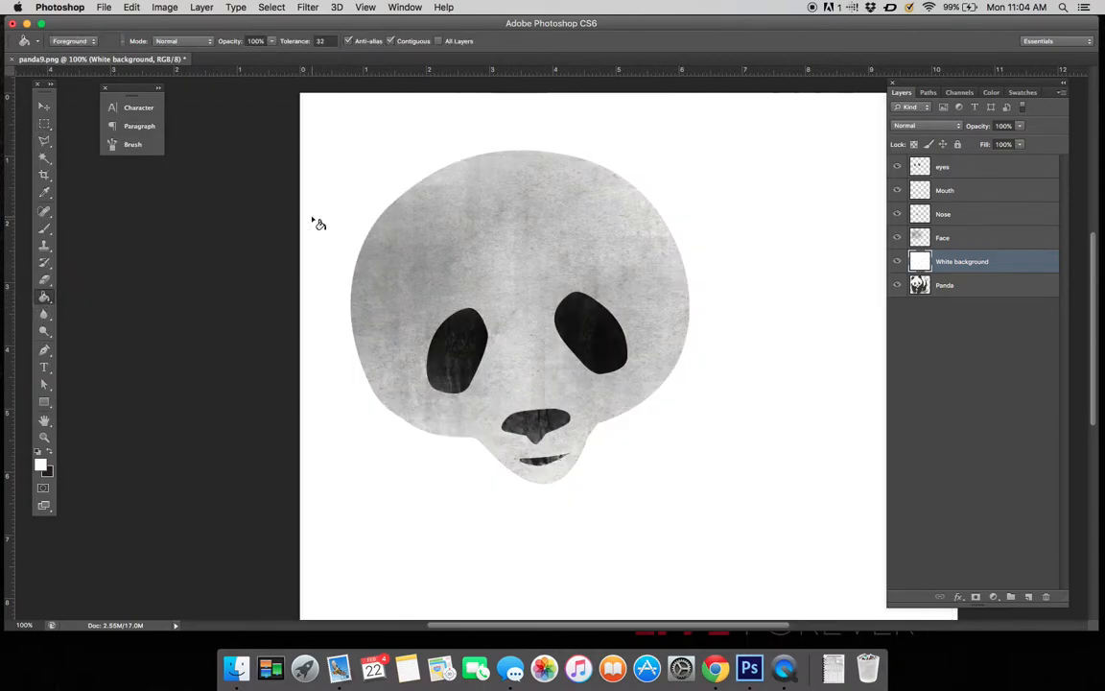
left_click(312, 217)
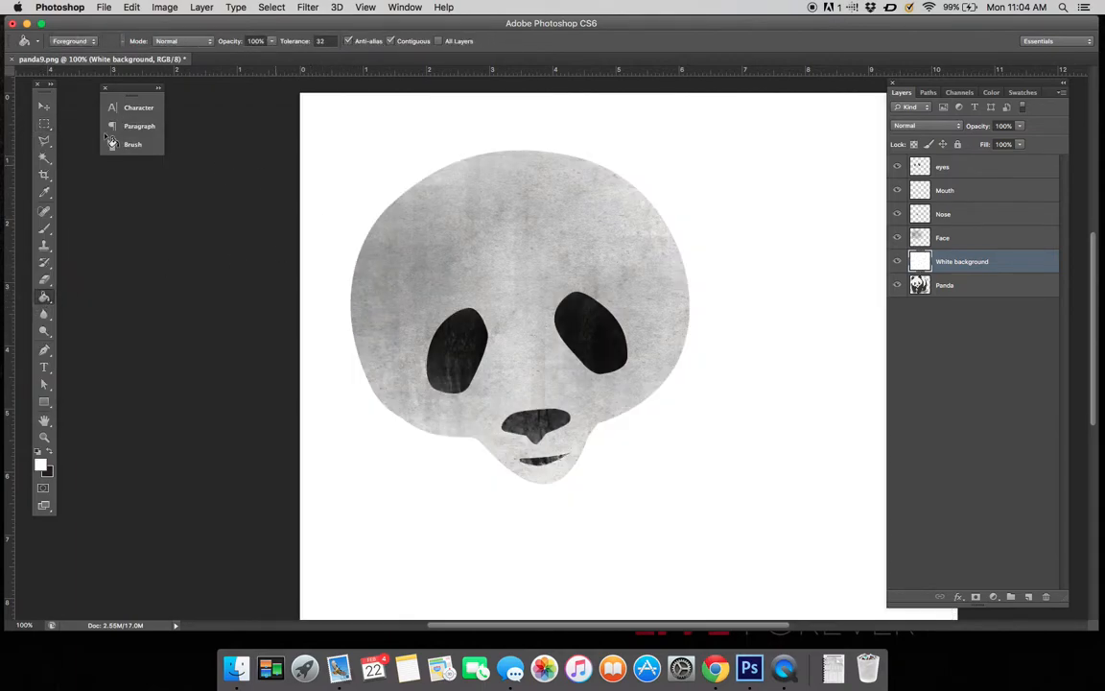
left_click(43, 125)
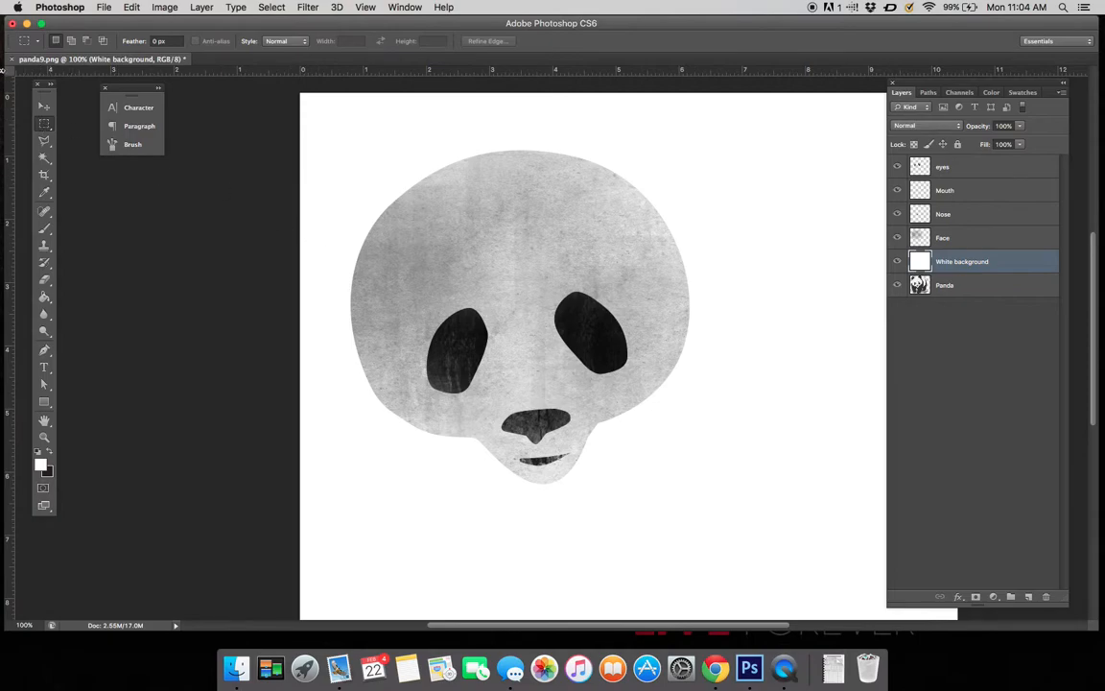
Move the White background layer below the Panda layer and compare the textures on white by toggling Panda's visibility
left_click(43, 105)
left_click_drag(926, 266, 928, 309)
left_click(898, 261)
left_click(898, 261)
left_click(898, 261)
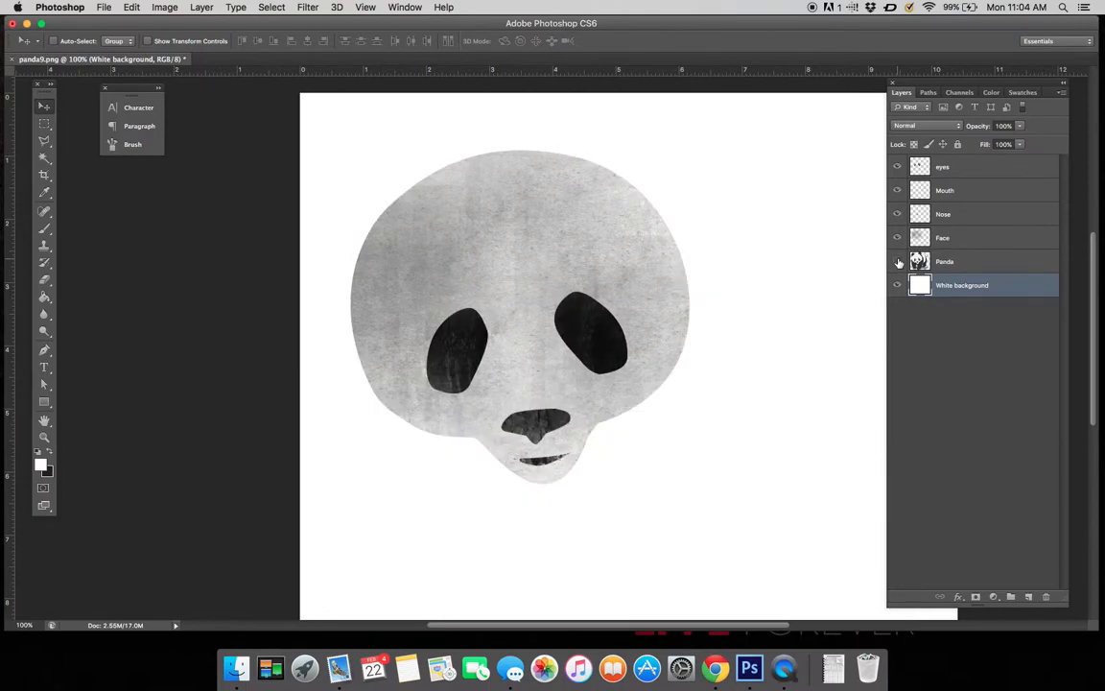
left_click(898, 261)
left_click(898, 261)
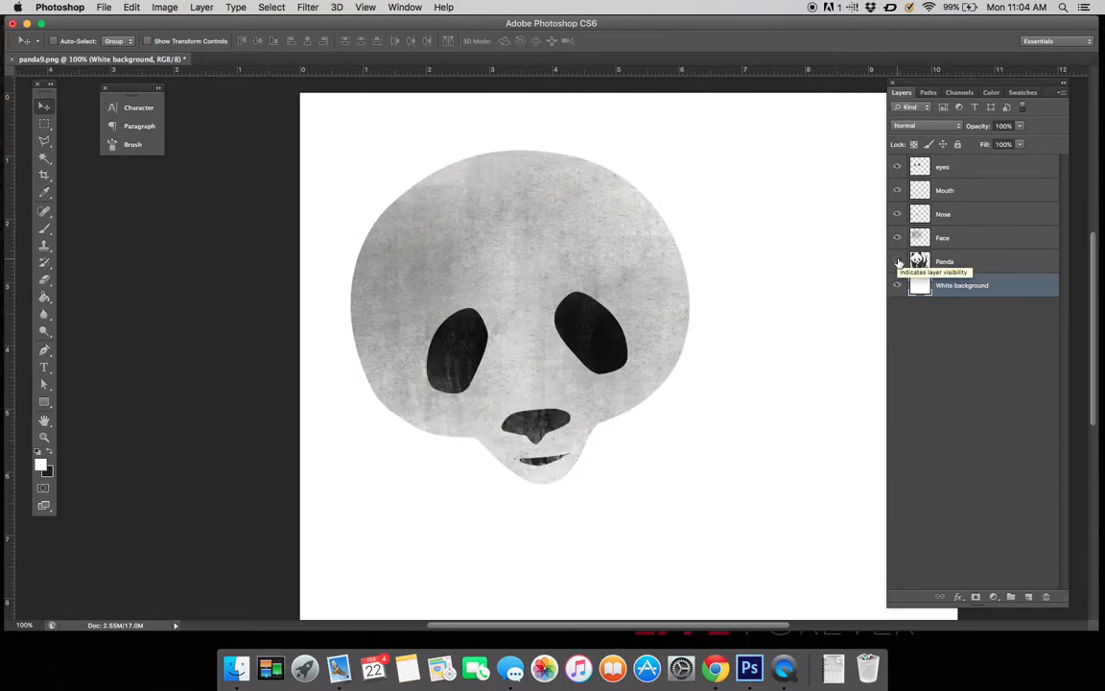
left_click(898, 261)
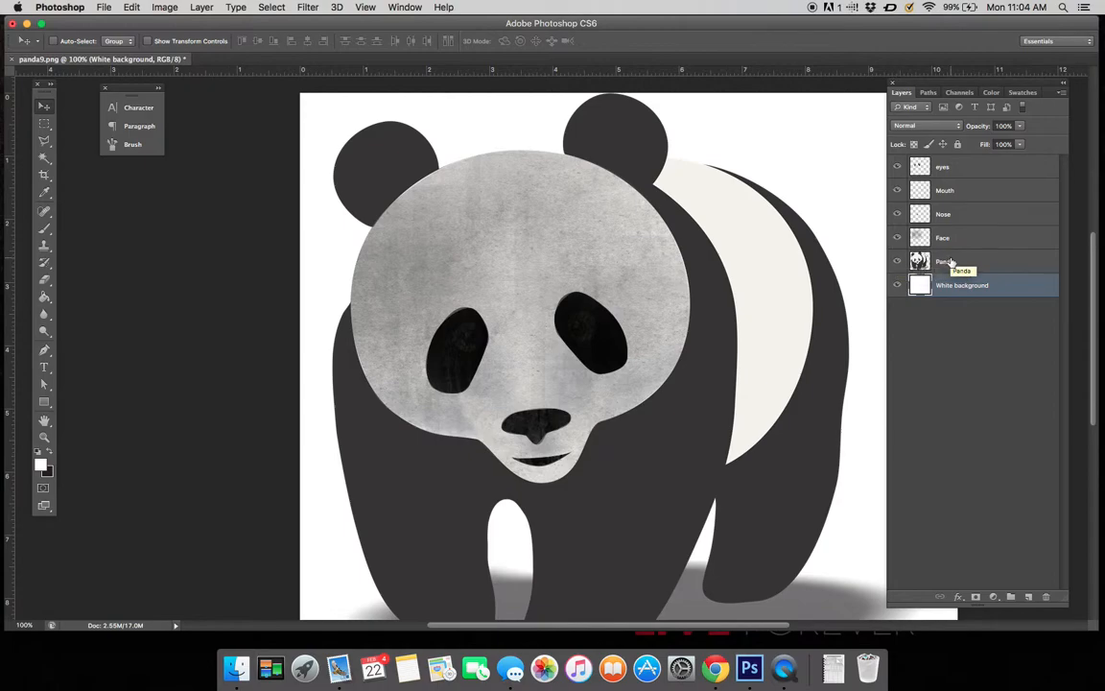
Add a new layer directly above the Panda layer and name it Front legs
left_click(931, 261)
left_click(1029, 598)
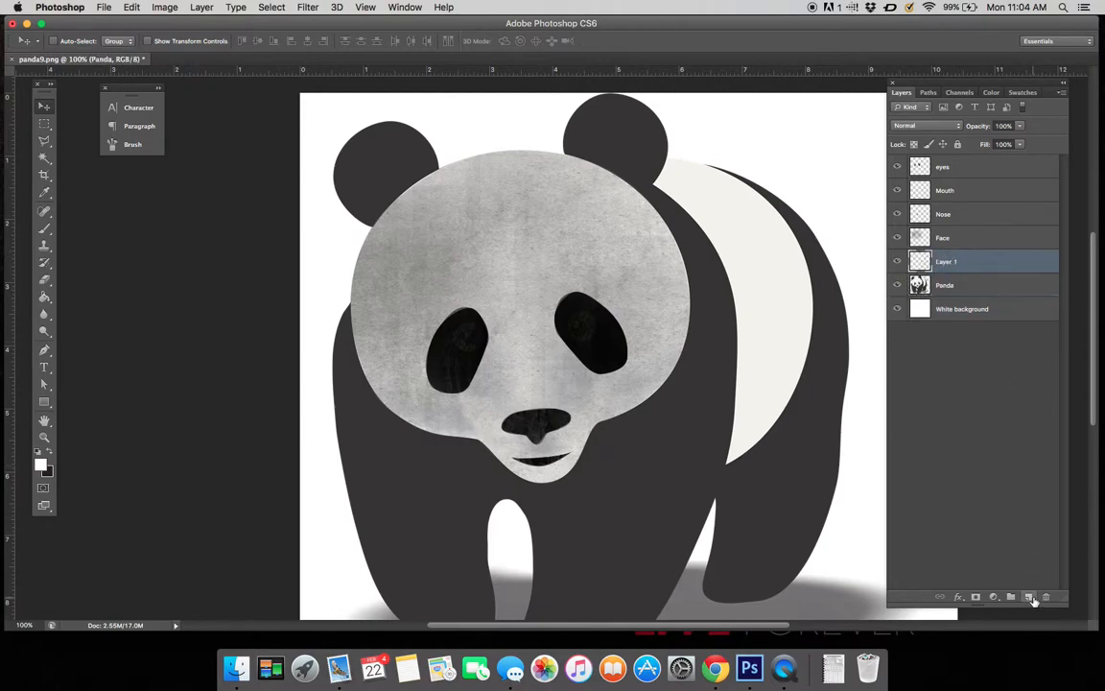
double_click(950, 262)
type("Front legs")
key("Return")
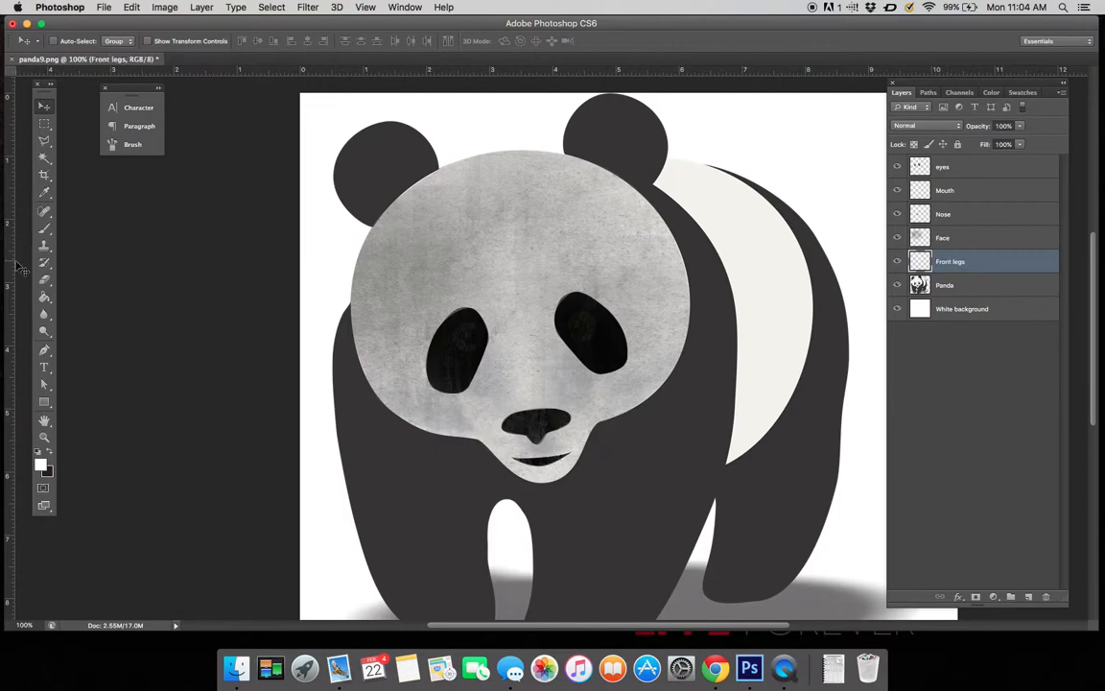
Start a Pen path for the front legs at the left side of the face, tracing the left leg's outer edge down to its foot
left_click(42, 351)
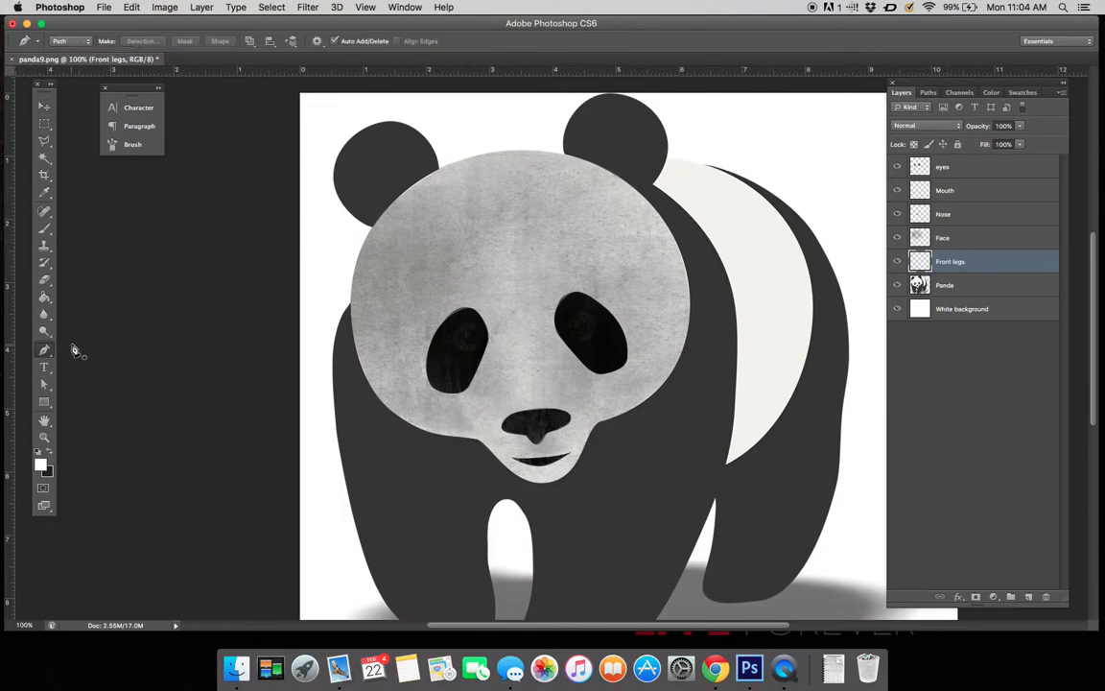
left_click(352, 311)
scroll(342, 400, "down", 3)
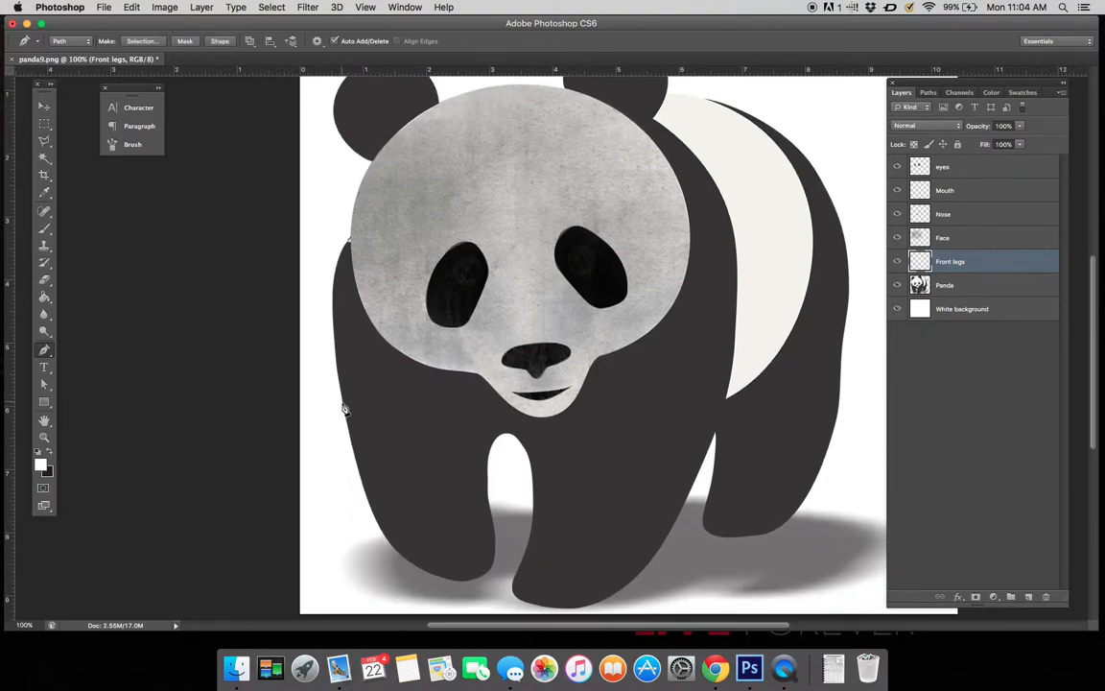
left_click_drag(347, 416, 374, 539)
key("super+z")
left_click_drag(335, 334, 340, 403)
left_click_drag(387, 538, 478, 584)
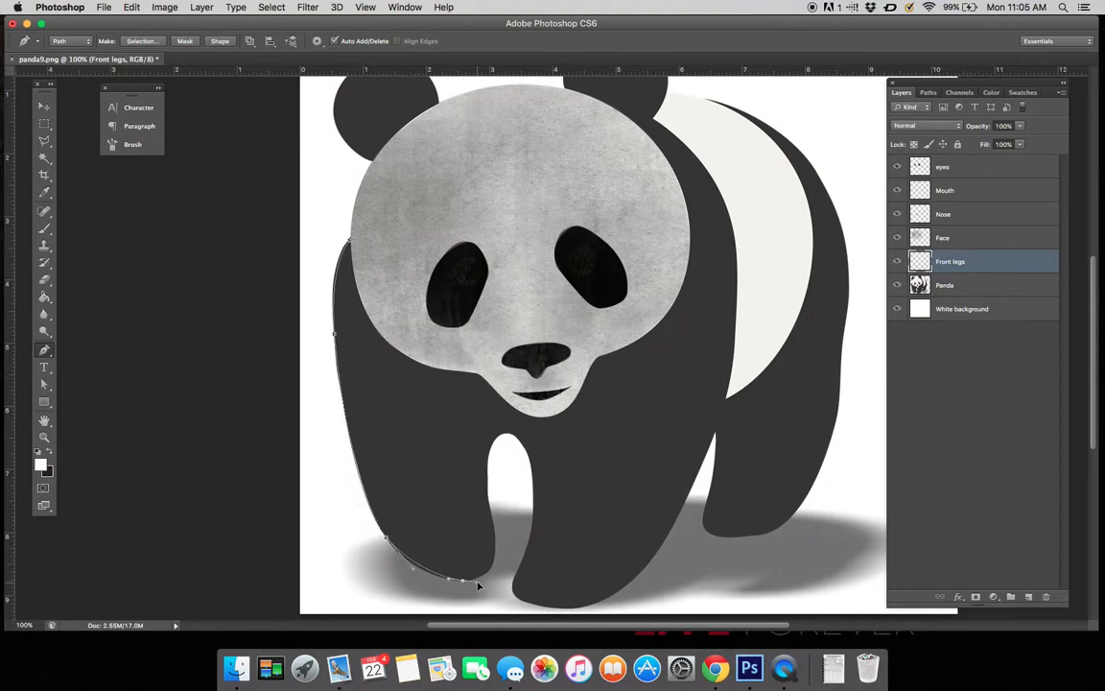
Continue the front legs path around the gap between the legs, under the right foot and up to the white body patch's lower tip
left_click_drag(494, 537, 488, 506)
left_click_drag(487, 440, 514, 433)
left_click_drag(535, 483, 534, 510)
left_click_drag(529, 555, 517, 580)
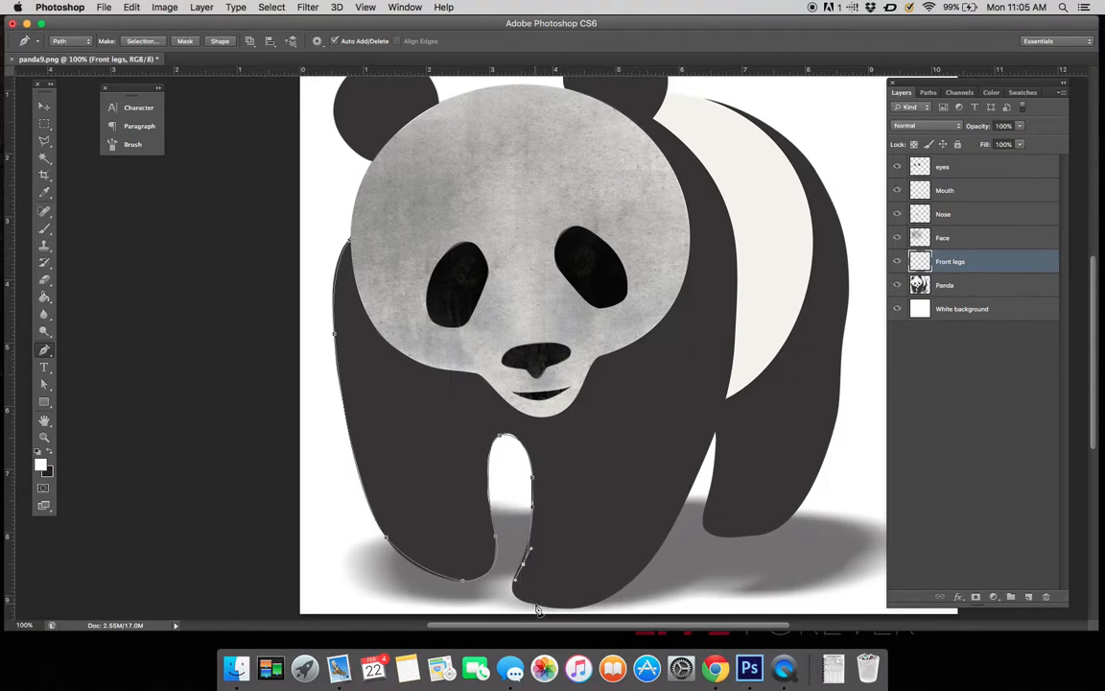
left_click_drag(552, 606, 602, 611)
left_click(650, 562)
left_click_drag(729, 392, 731, 366)
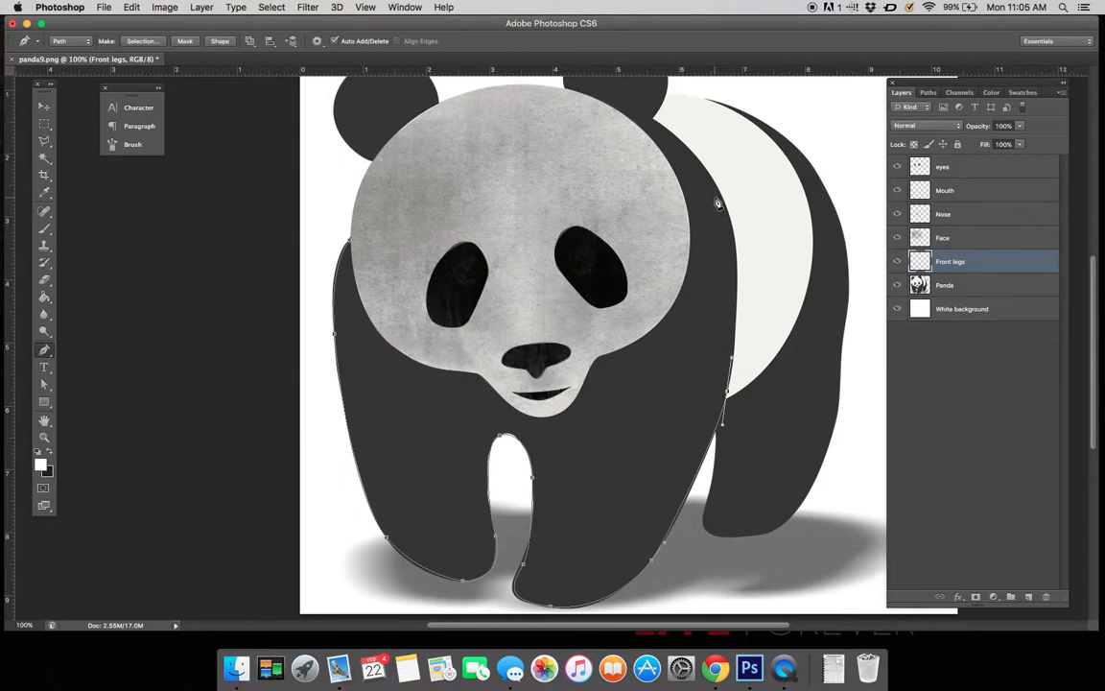
Extend the front legs path up the white patch's inner edge, past the right ear and back down the right side of the face
left_click_drag(718, 189, 683, 143)
scroll(653, 125, "up", 1)
scroll(653, 125, "left", 1)
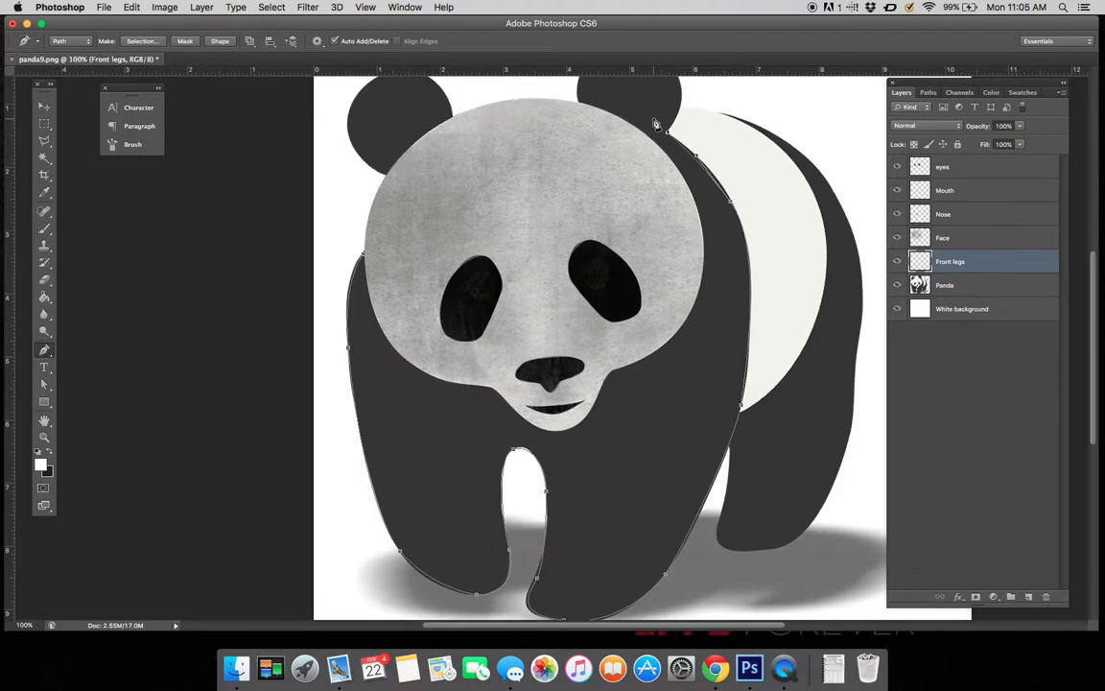
left_click_drag(649, 131, 609, 114)
left_click_drag(704, 241, 697, 326)
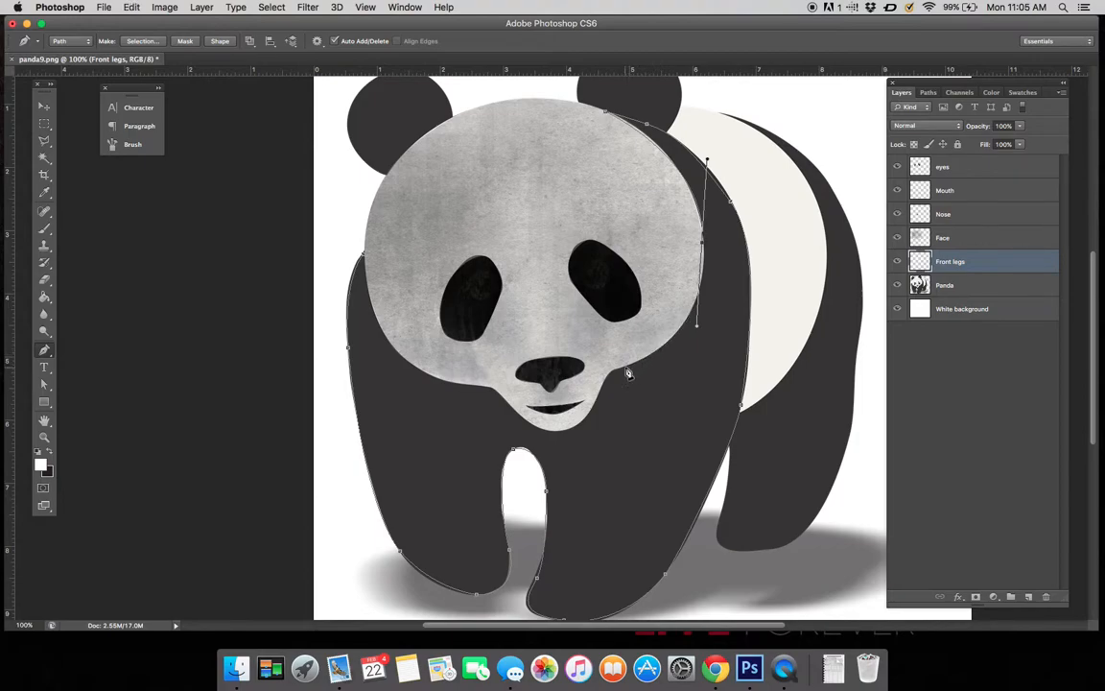
Trace the front legs path along the right cheek and around the chin, undoing and redrawing badly fitting curve points
left_click_drag(624, 367, 579, 379)
key("super+z")
left_click_drag(679, 330, 619, 378)
key("super+z")
key("super+z")
left_click_drag(658, 350, 639, 364)
left_click(610, 380)
left_click_drag(581, 421, 380, 344)
key("super+z")
key("super+z")
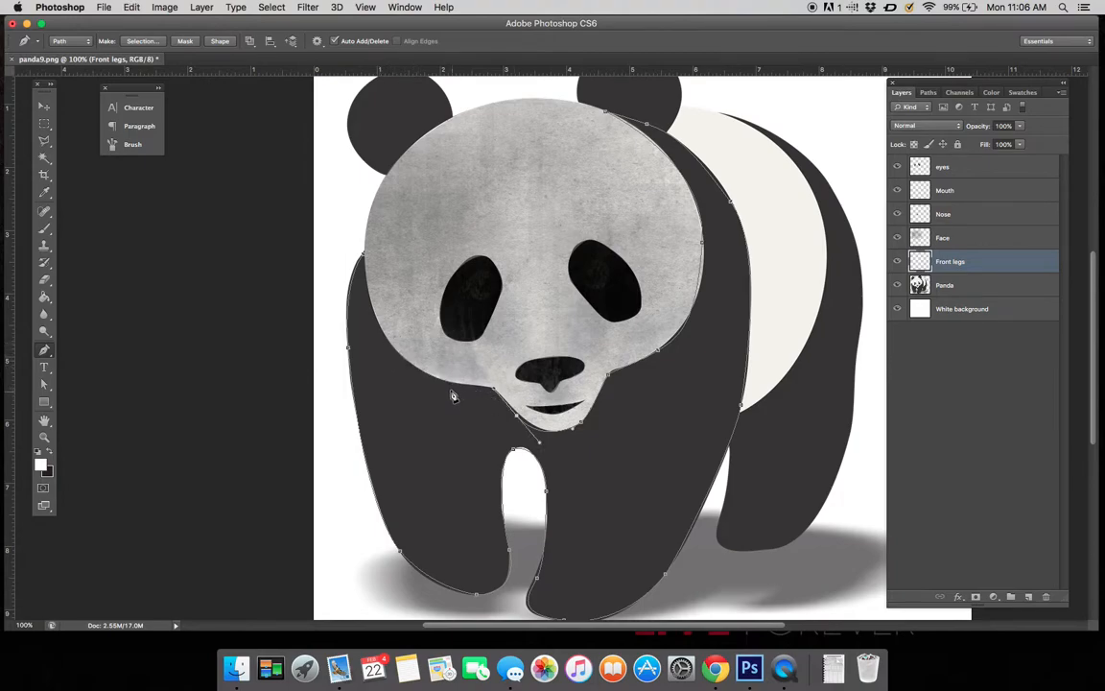
Follow the left cheek up the side of the face and close the front legs path at its starting point
left_click_drag(448, 383, 410, 375)
key("super+z")
left_click_drag(492, 389, 488, 387)
left_click_drag(411, 367, 392, 347)
left_click_drag(364, 254, 355, 182)
Save the finished legs work path as "Front legs" and load it as a selection on the Front legs layer
left_click(928, 93)
double_click(924, 200)
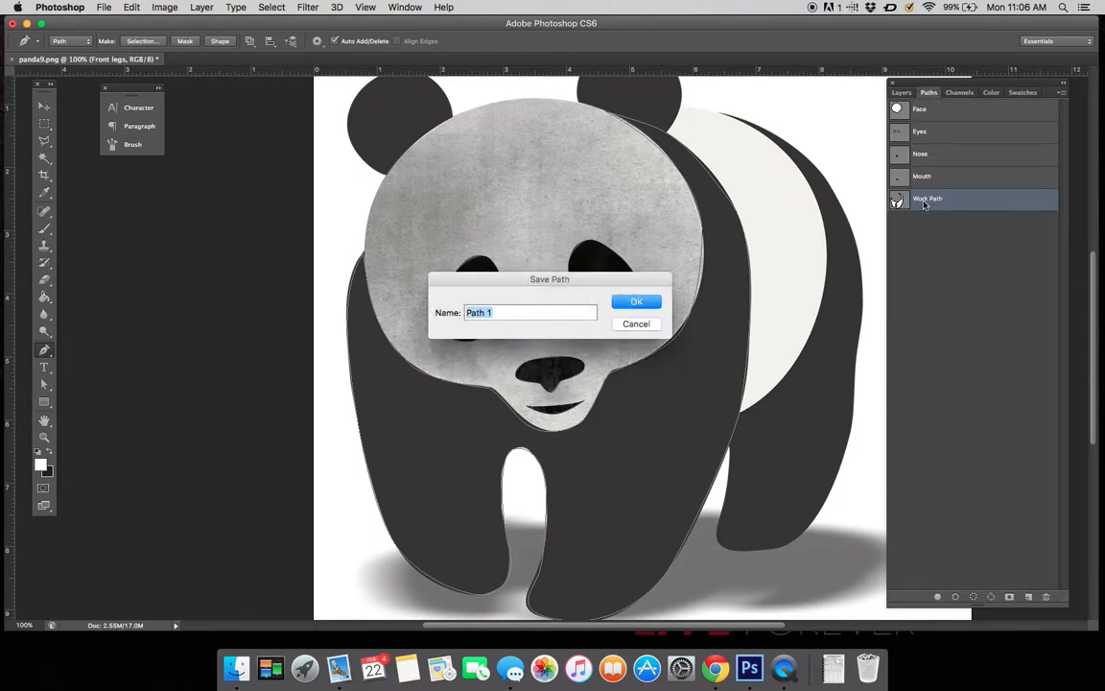
type("legs")
key("Return")
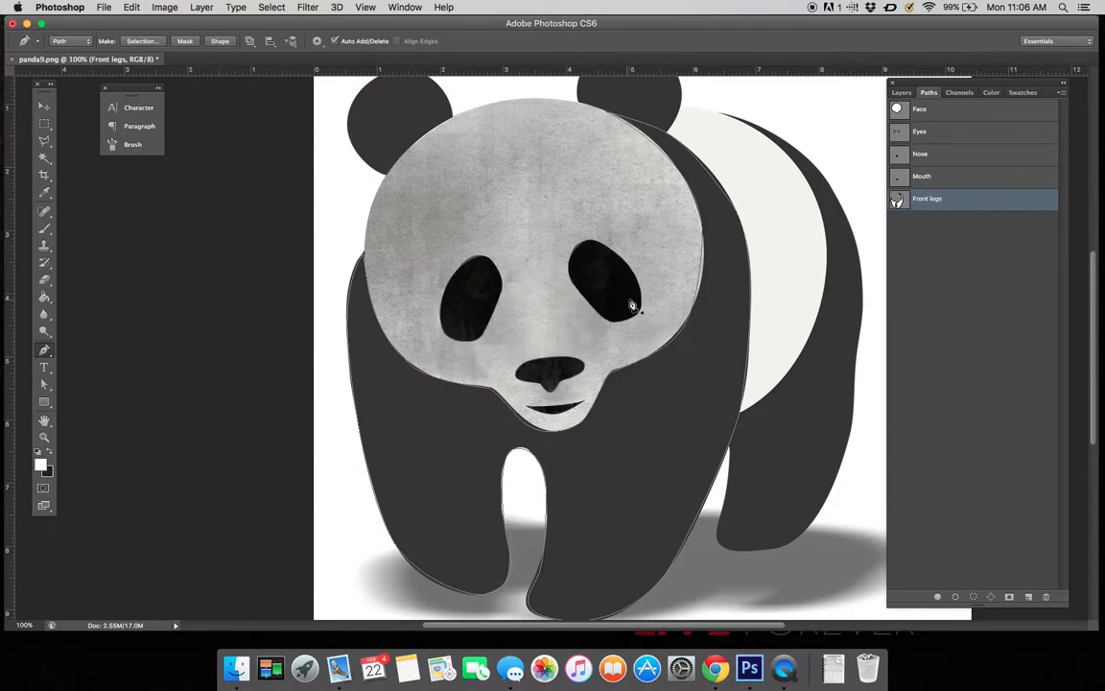
left_click(974, 595)
left_click(895, 93)
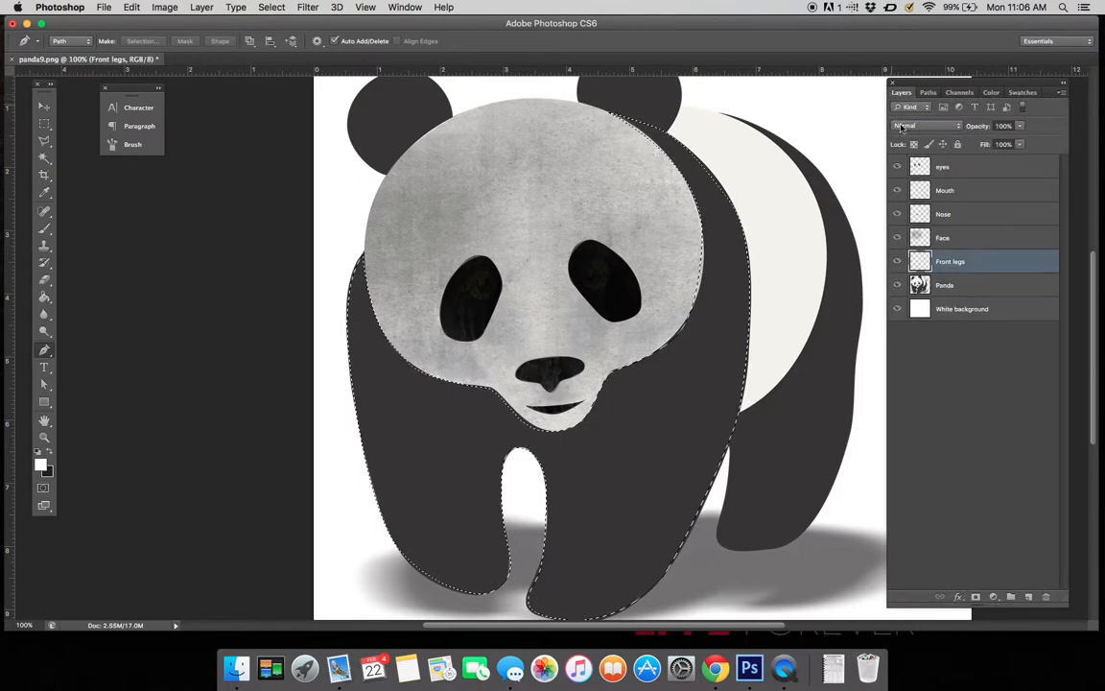
Paint the front legs selection with the 845 px grunge brush, using the dark colour #241e20 as foreground
left_click(50, 470)
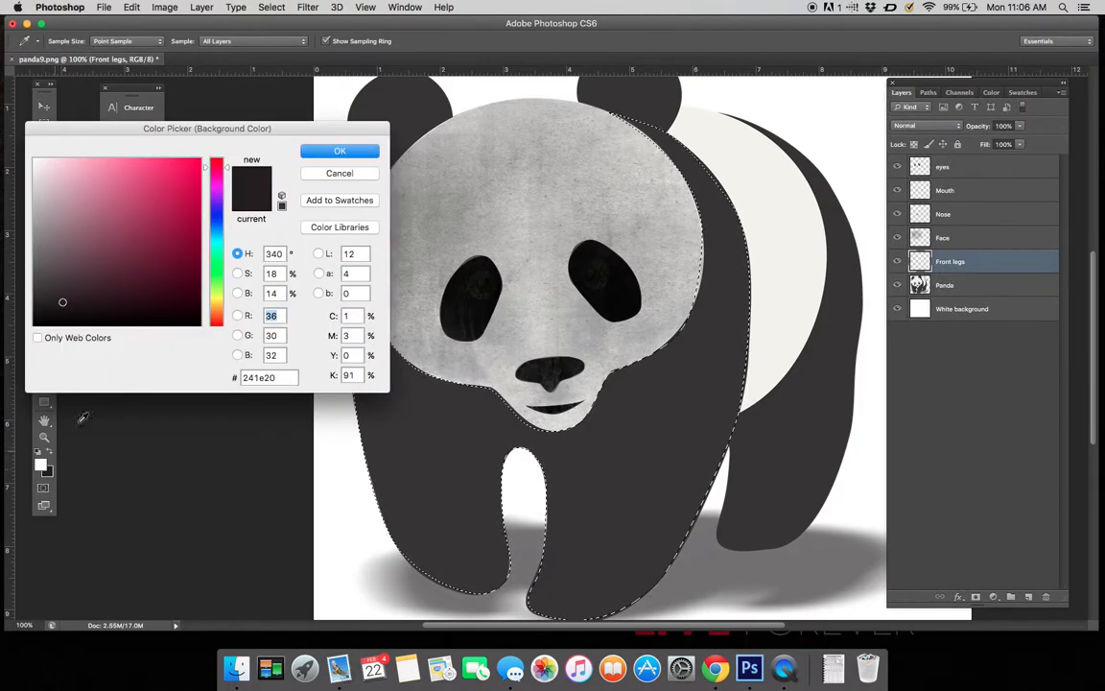
left_click(339, 150)
left_click(50, 453)
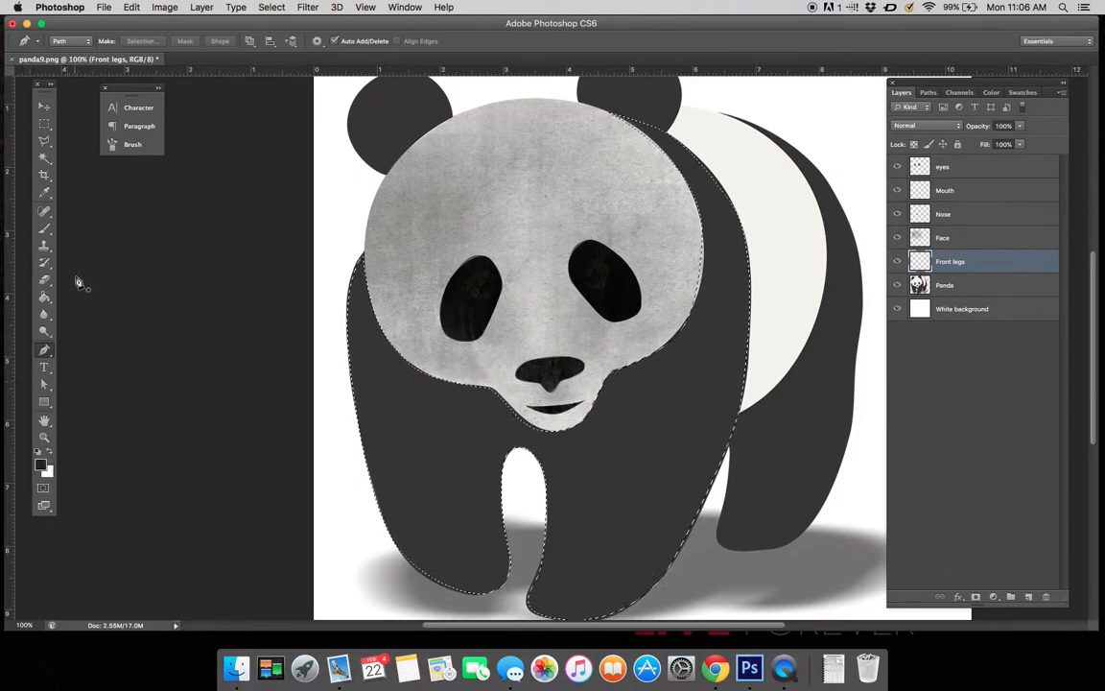
left_click(43, 232)
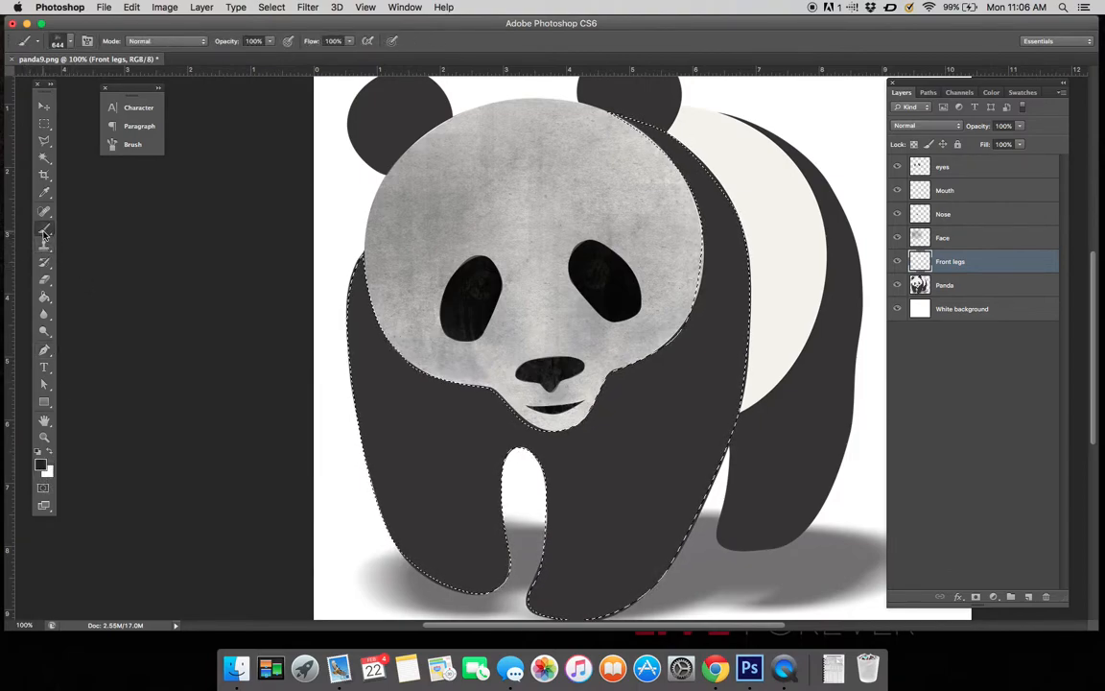
left_click(64, 41)
left_click(73, 342)
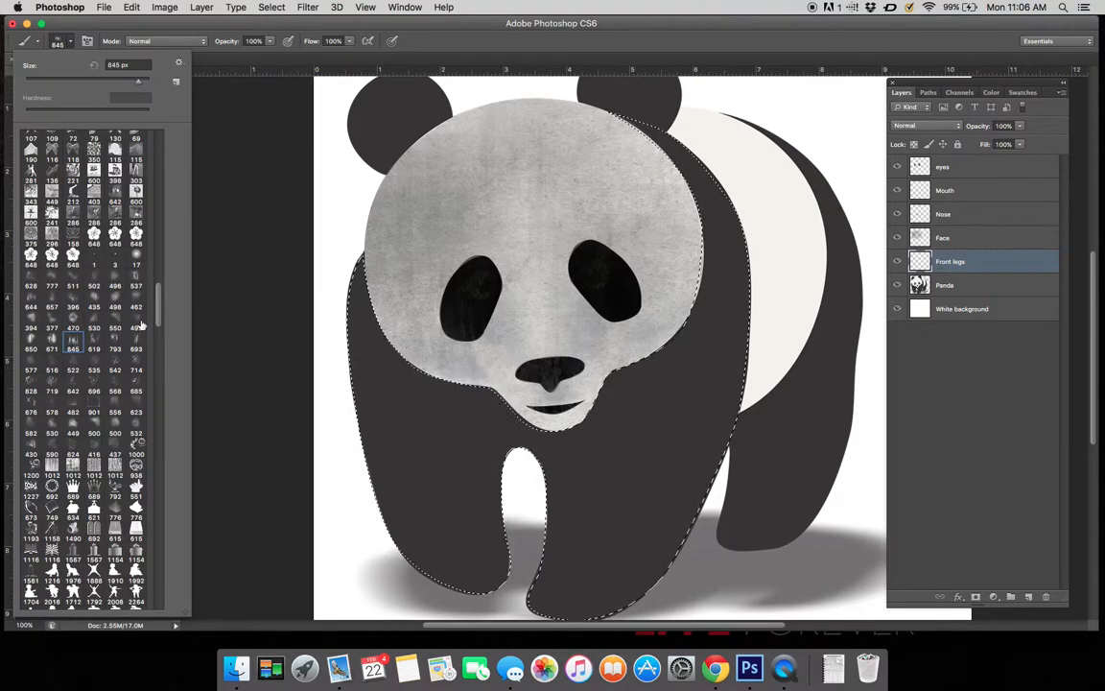
left_click(449, 397)
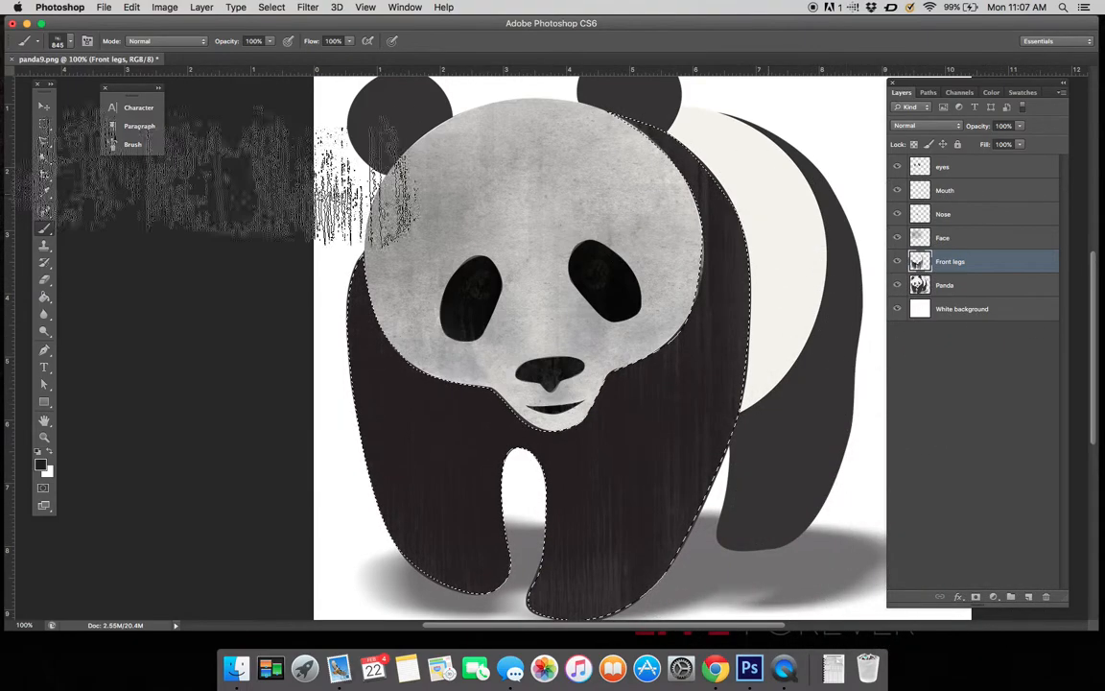
Clear the selection and check the front legs texture by hiding and showing the Panda layer
left_click(44, 124)
left_click(165, 309)
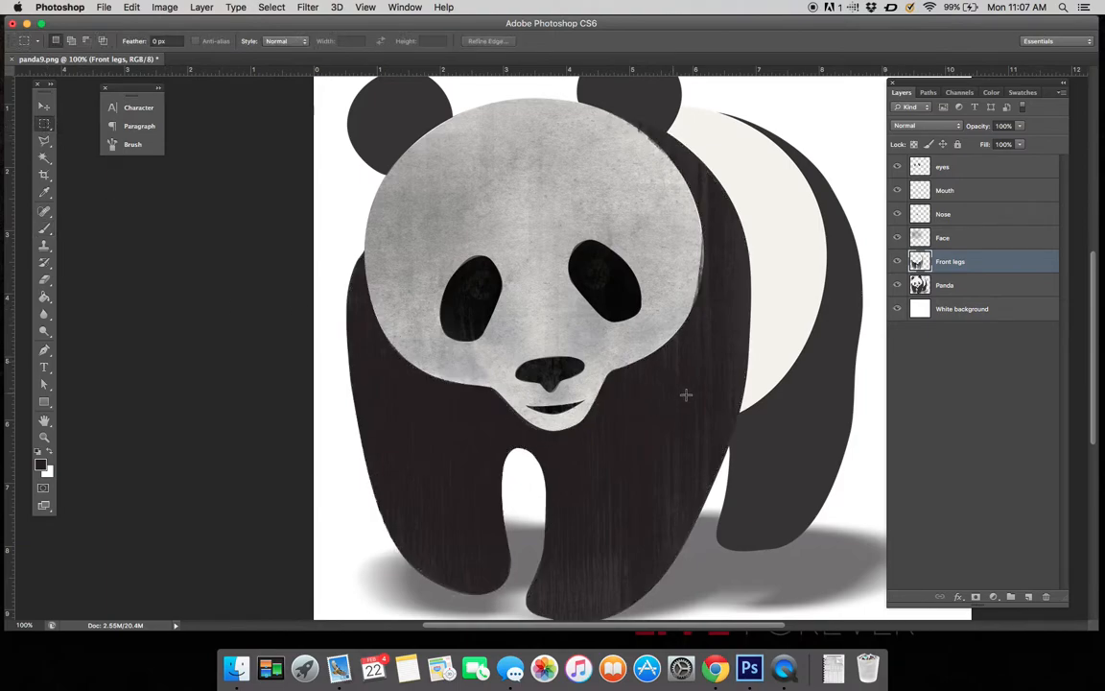
left_click(898, 286)
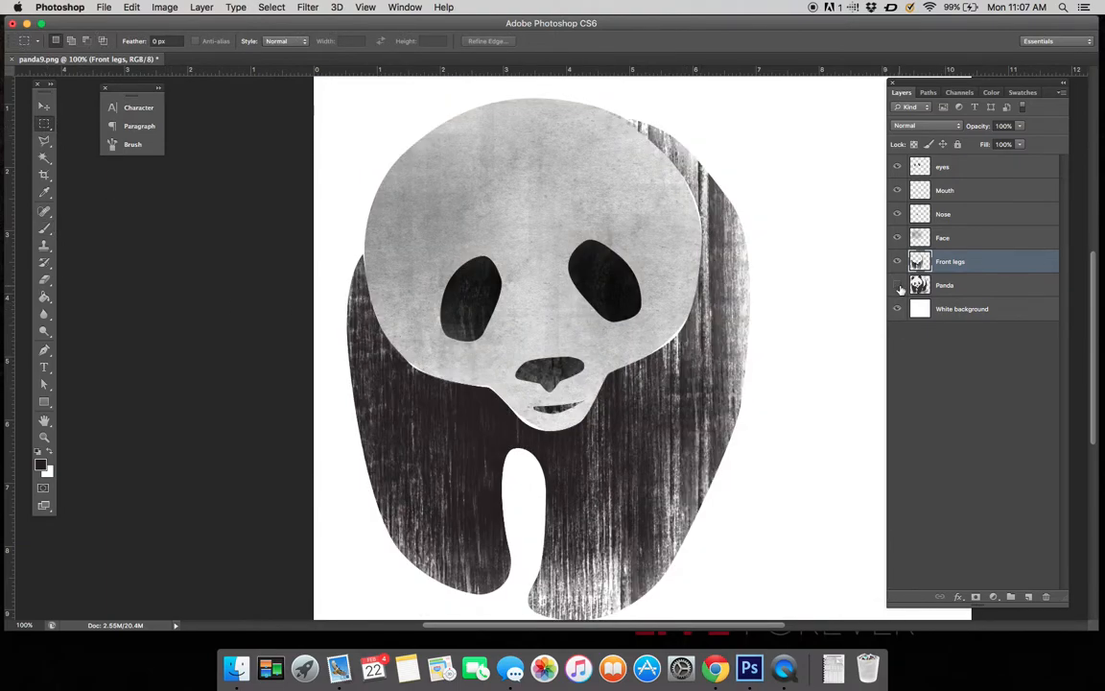
left_click(897, 285)
Add a new layer above Front legs and name it "Stomach"
scroll(765, 321, "right", 5)
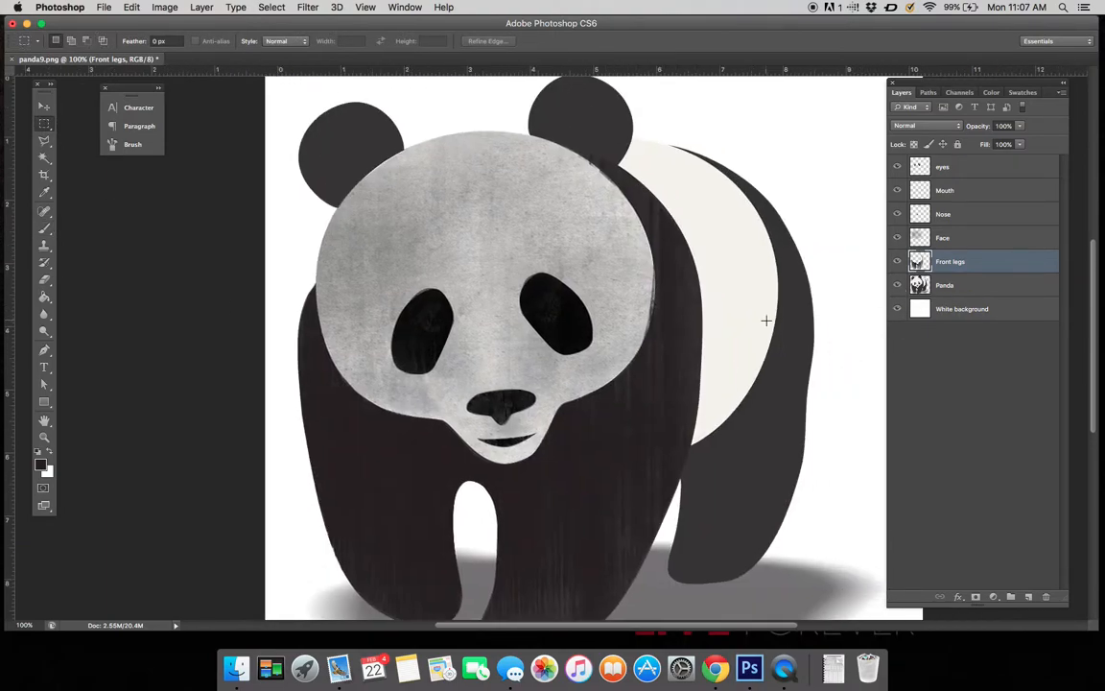
left_click(1028, 597)
double_click(947, 262)
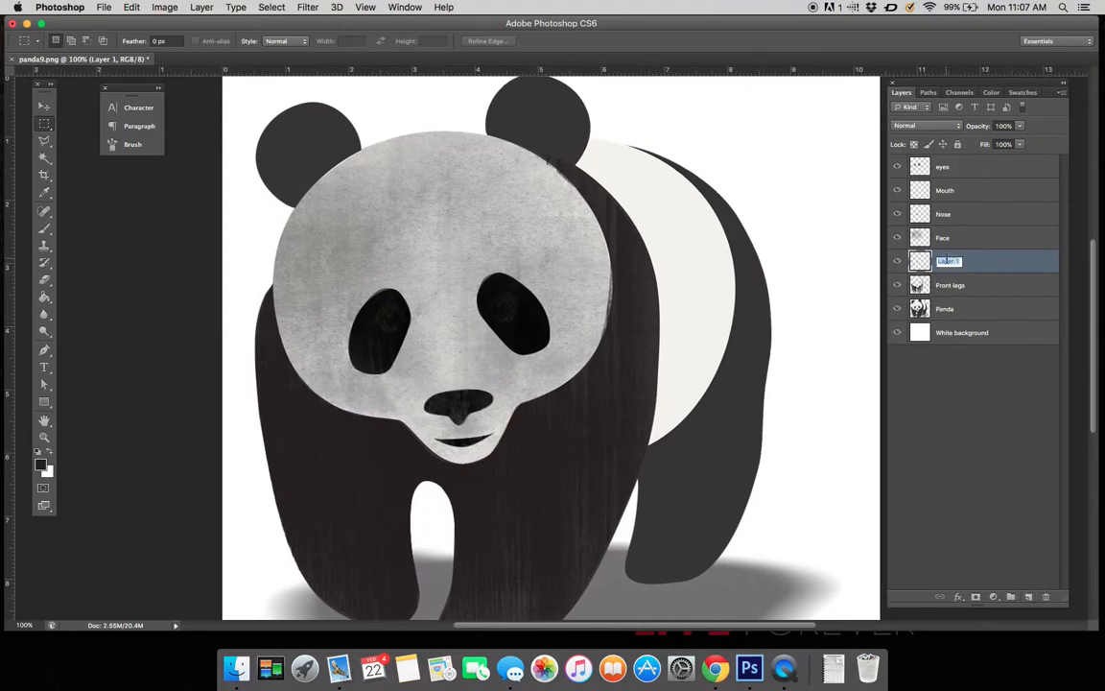
type("Stomach")
key("Return")
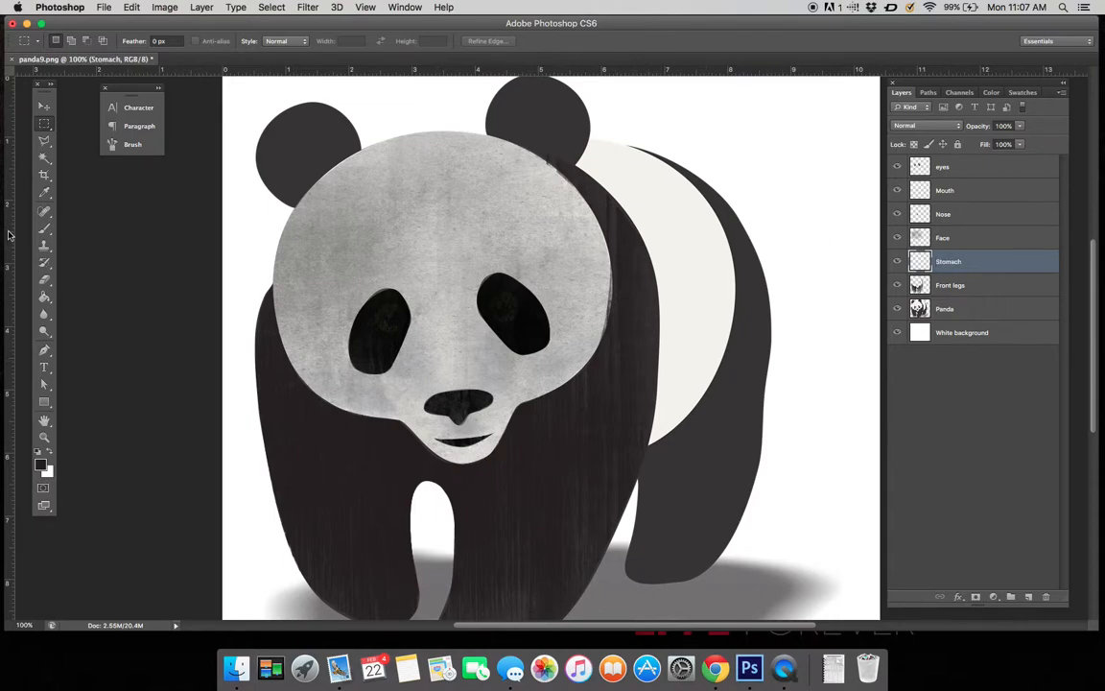
Trace a Pen path from the white body patch's upper corner by the right ear along its outer edge to the lower tip
left_click(43, 352)
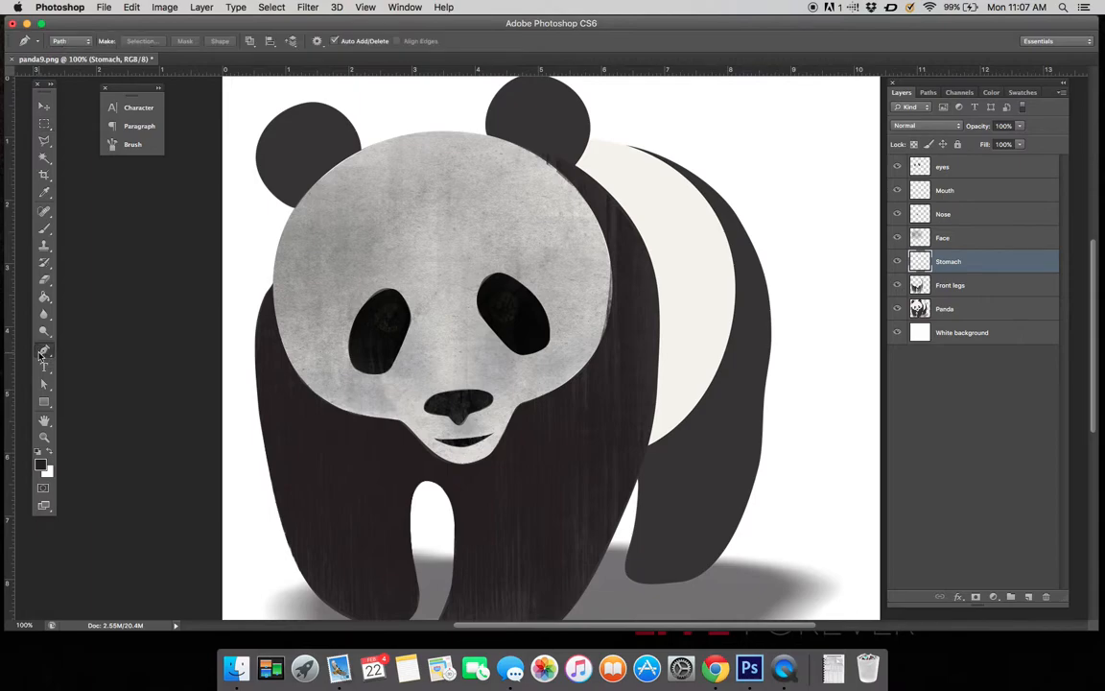
left_click(576, 163)
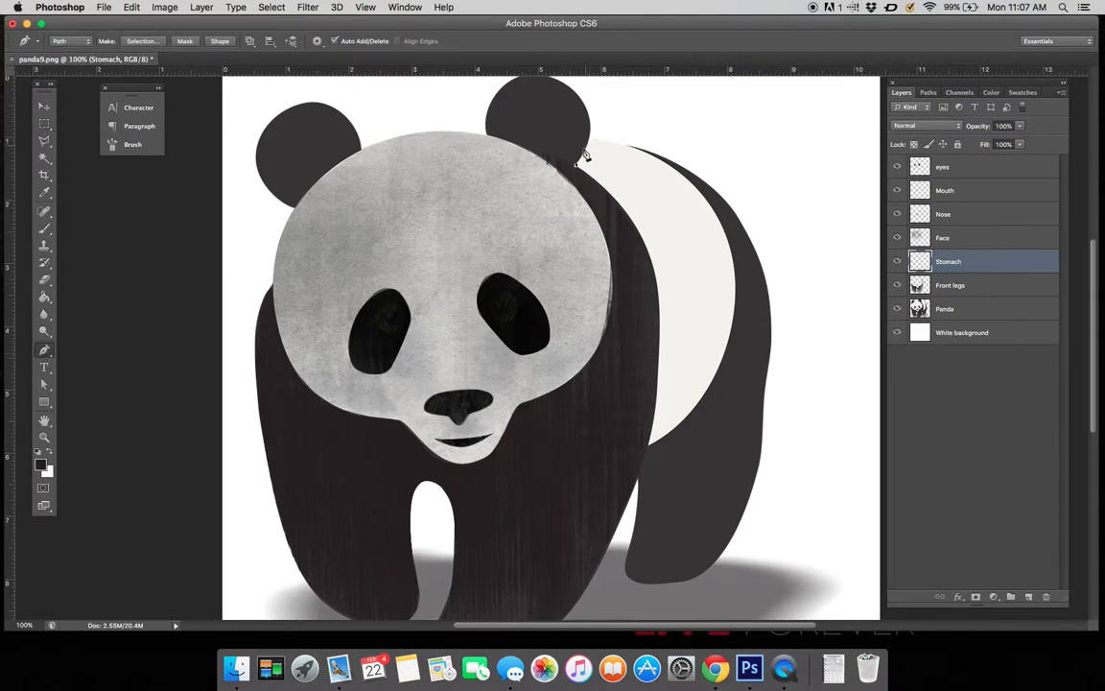
left_click(589, 143)
left_click_drag(704, 197, 736, 248)
left_click_drag(734, 308, 729, 337)
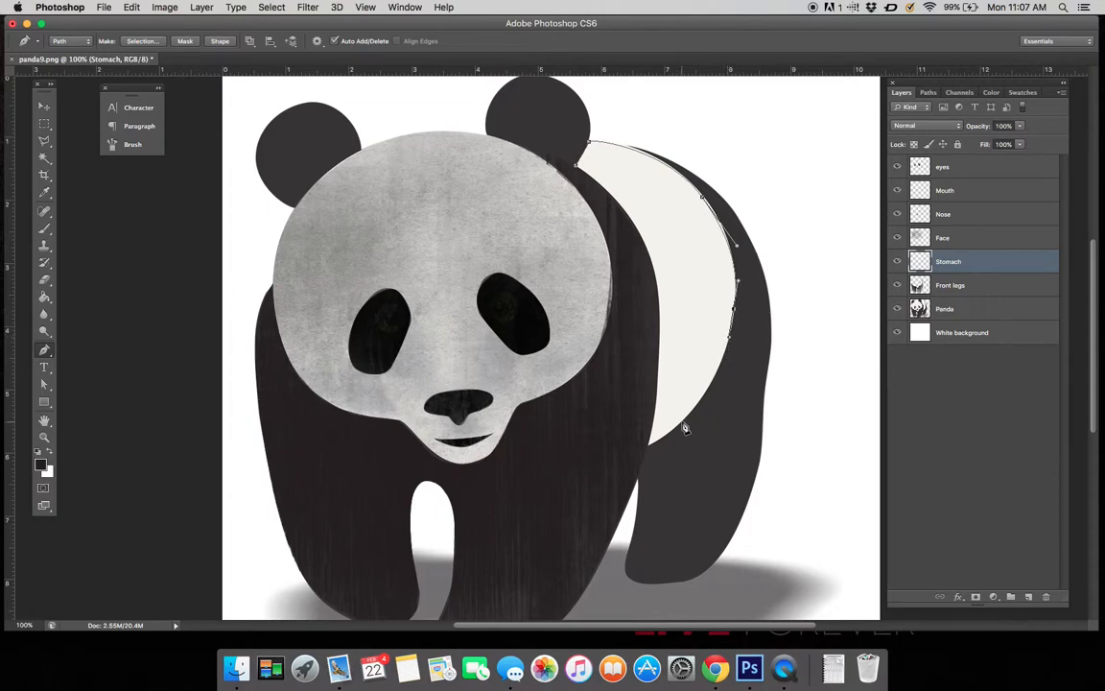
left_click_drag(682, 423, 649, 456)
left_click(645, 448)
Close the stomach path along the white patch's inner edge back to its starting point, redrawing the badly fitting curve
left_click_drag(577, 165, 394, 78)
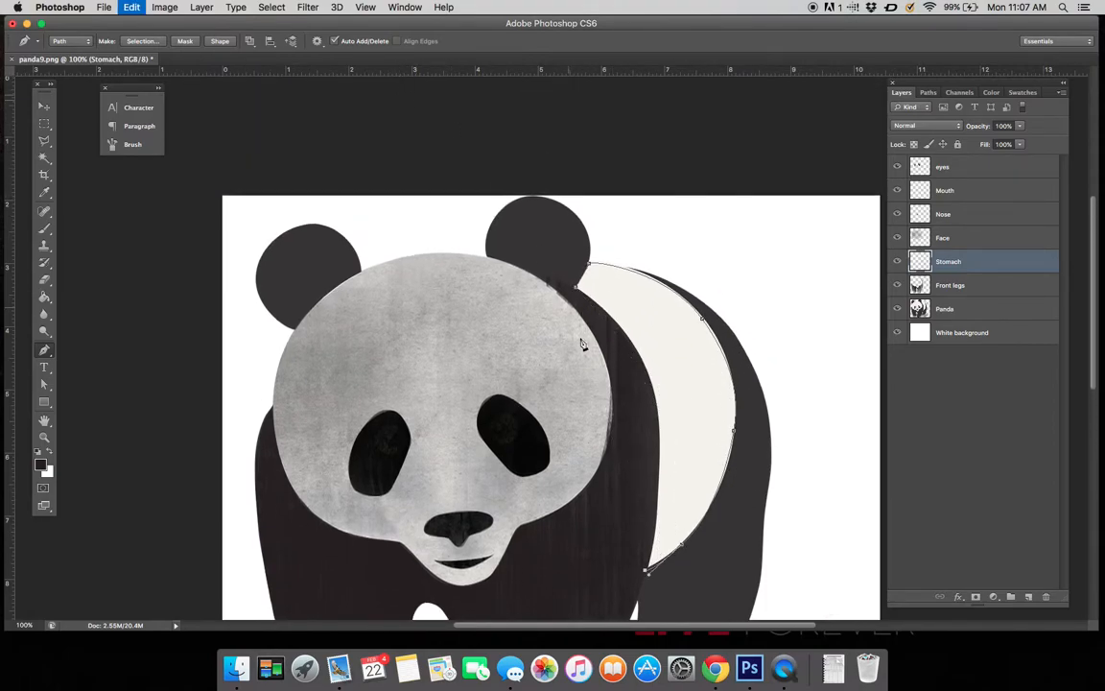
left_click_drag(658, 418, 669, 460)
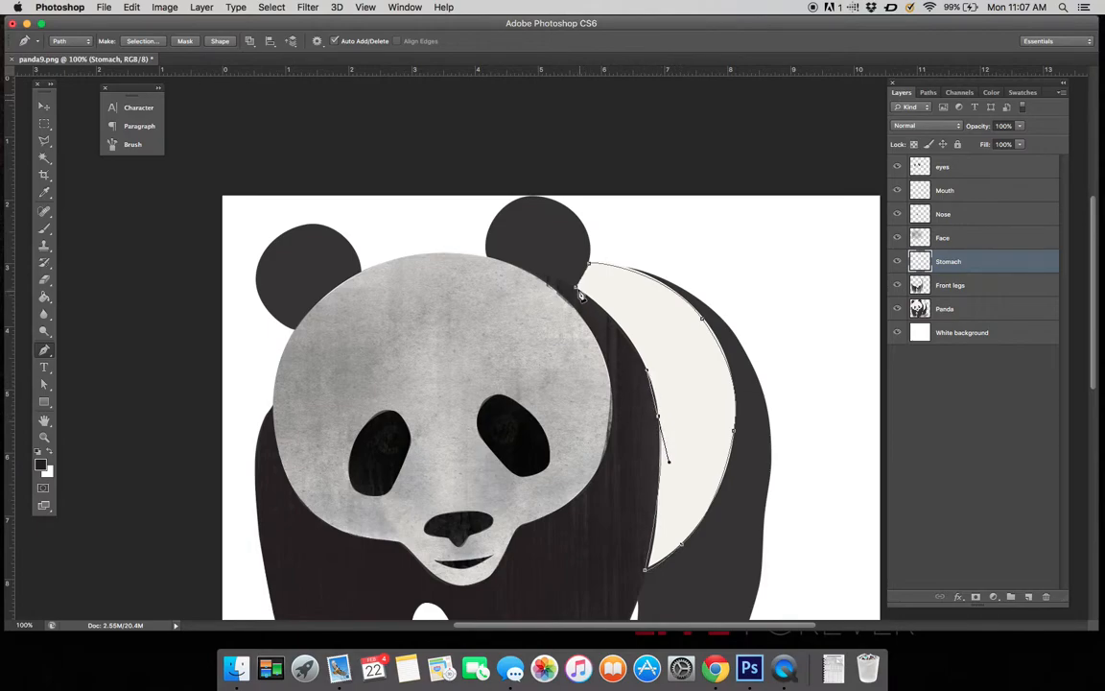
left_click_drag(575, 286, 517, 247)
Save the work path as "Stomach" and load it as a selection on the Stomach layer
left_click(930, 92)
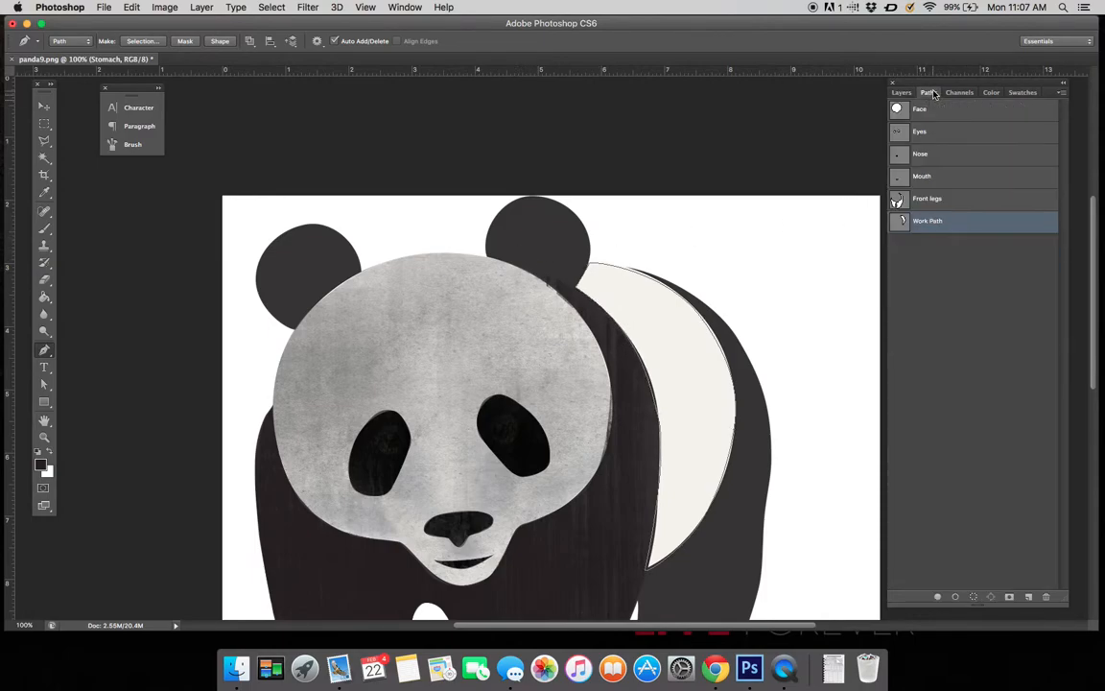
double_click(926, 221)
type("St")
key("Return")
left_click(973, 597)
scroll(784, 451, "down", 3)
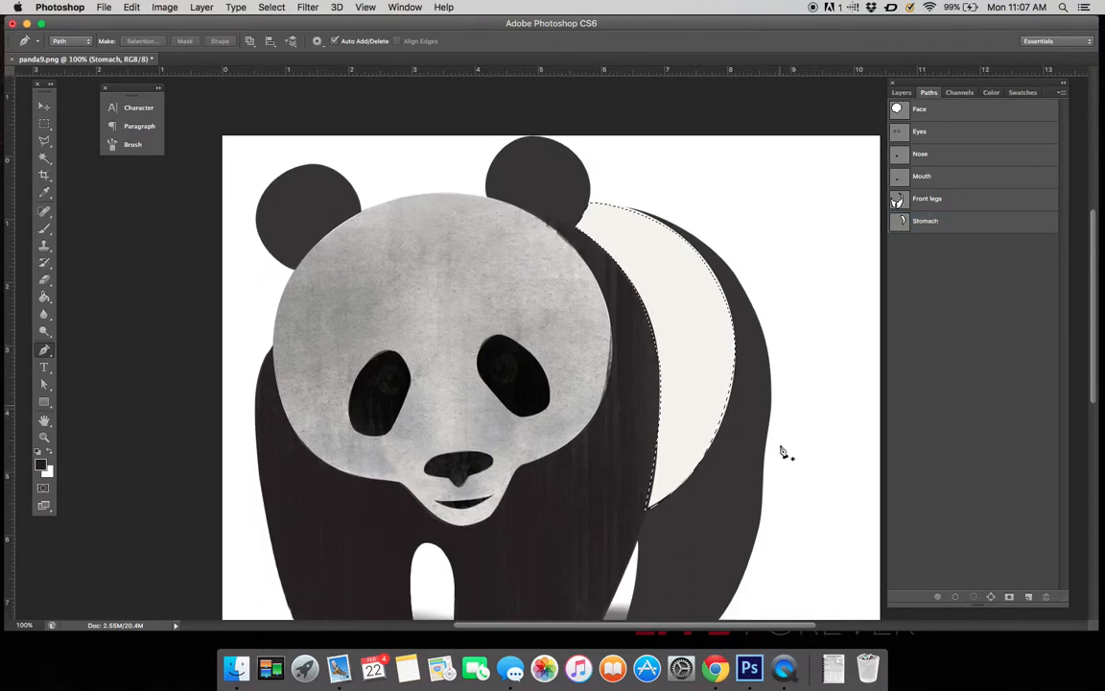
left_click(901, 92)
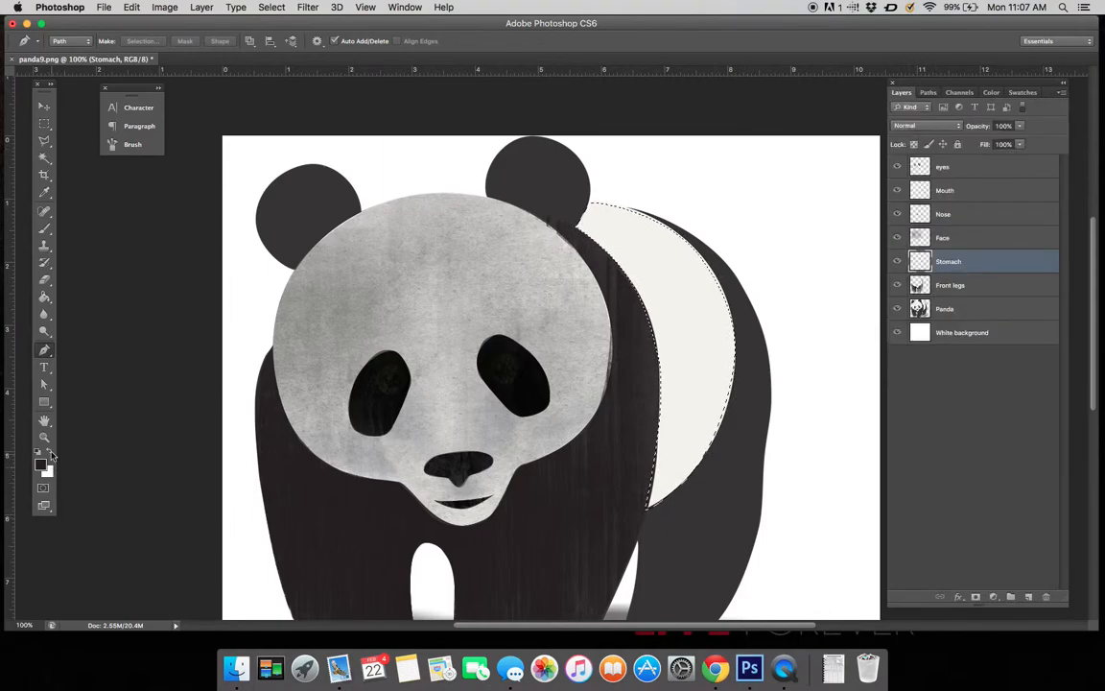
Paint the stomach selection in white with the 693 px grunge brush and clear the selection
left_click(50, 452)
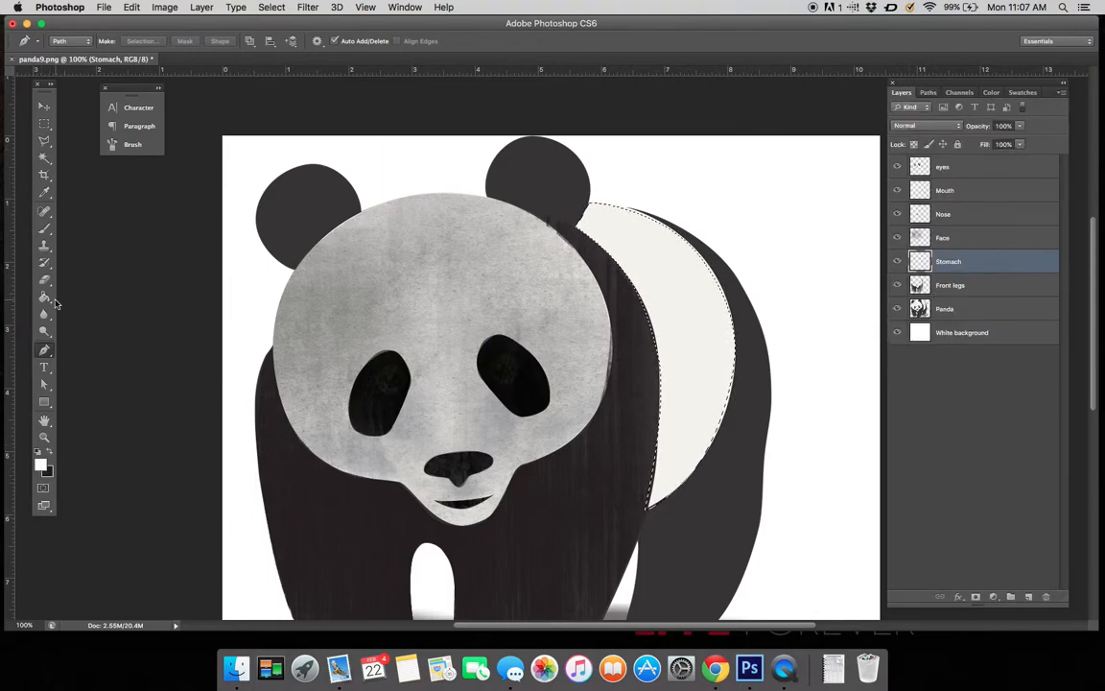
left_click(44, 228)
left_click(70, 42)
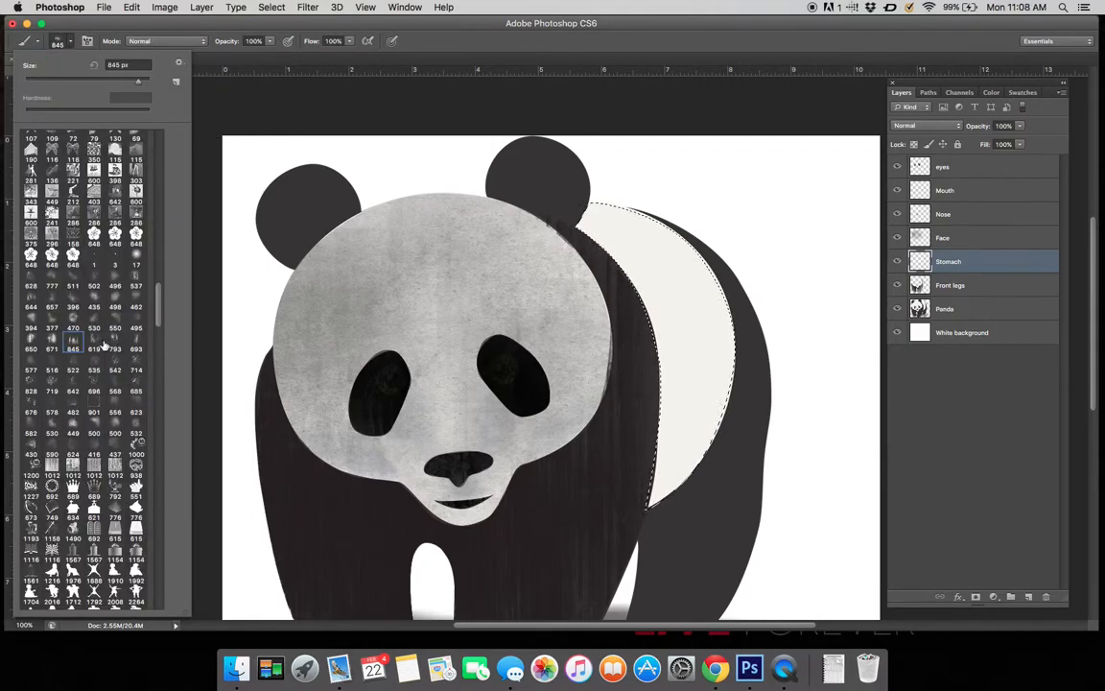
left_click(135, 348)
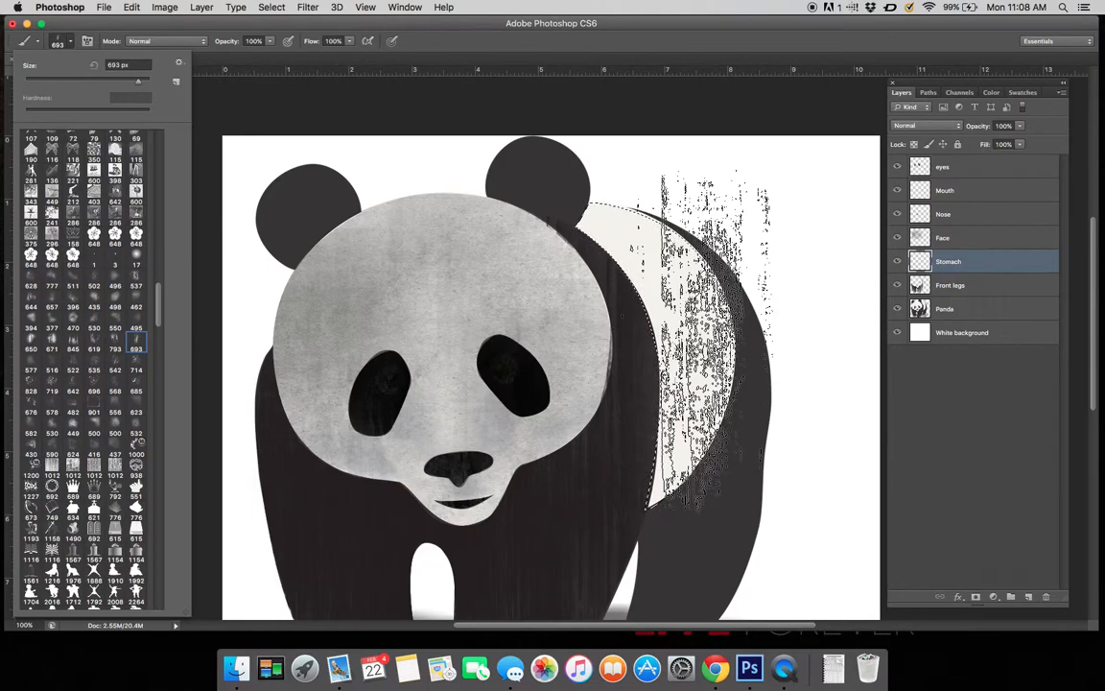
left_click(676, 293)
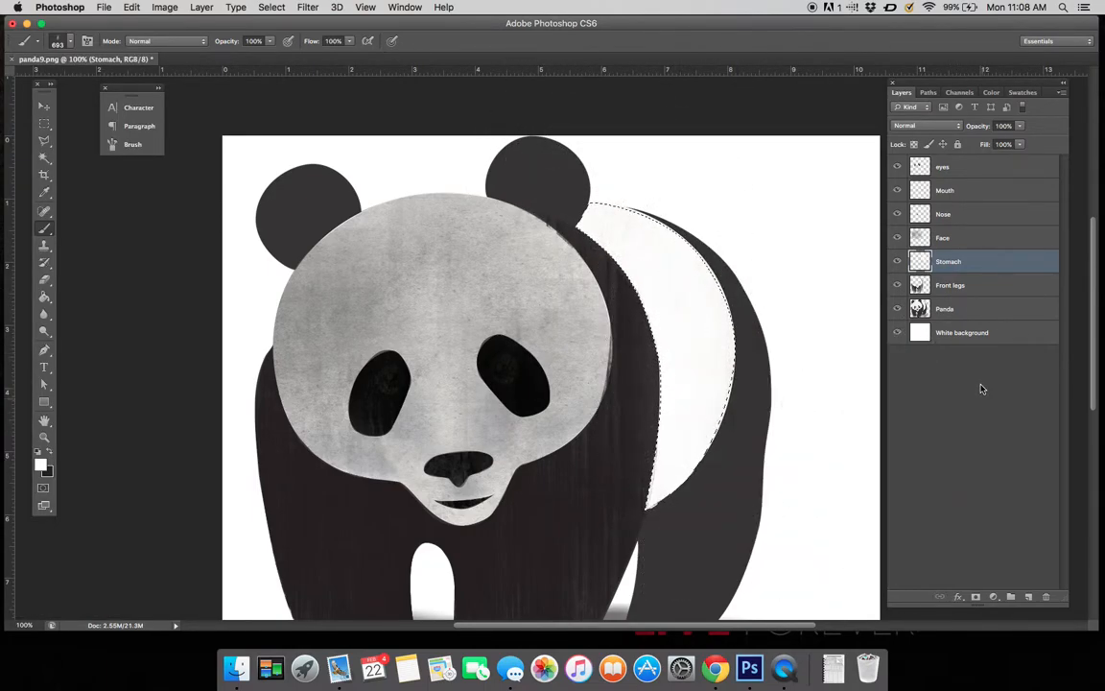
left_click(44, 122)
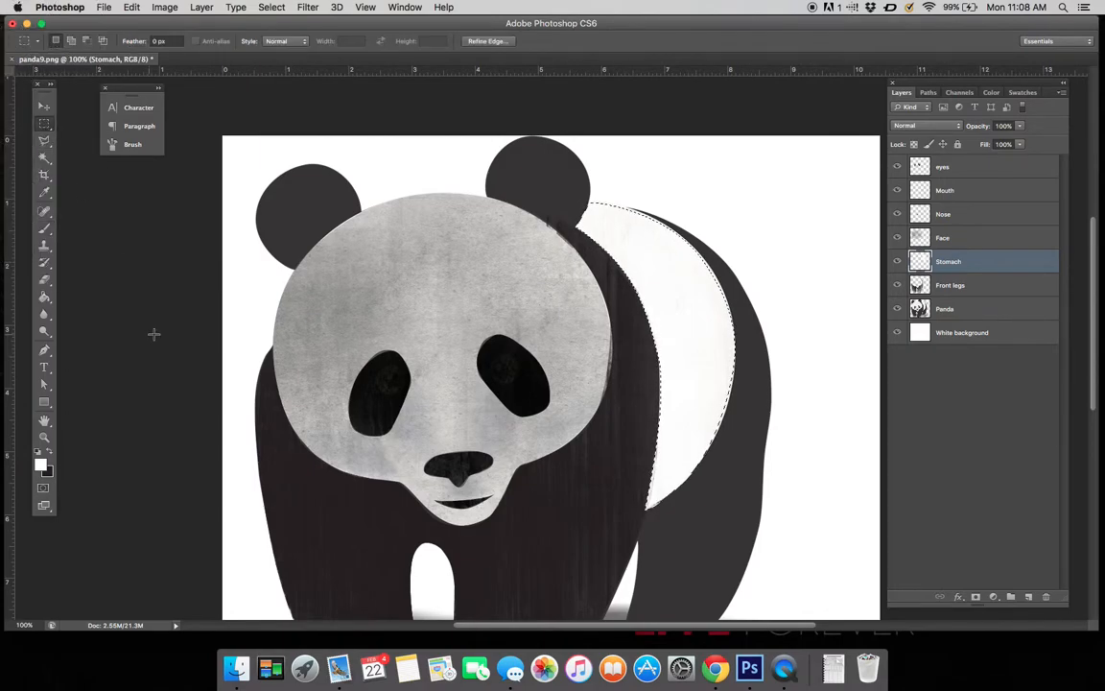
left_click(529, 319)
Add a new layer above Stomach and name it "Back leg"
scroll(529, 320, "down", 1)
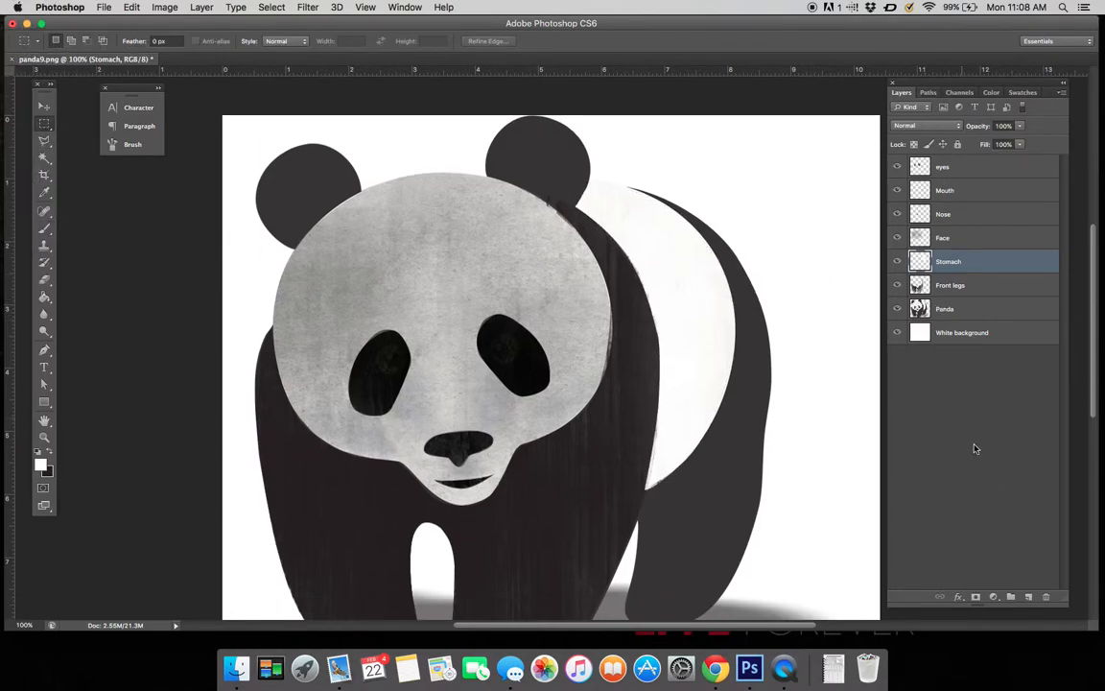
left_click(1028, 598)
double_click(948, 261)
type("Back leg")
key("Return")
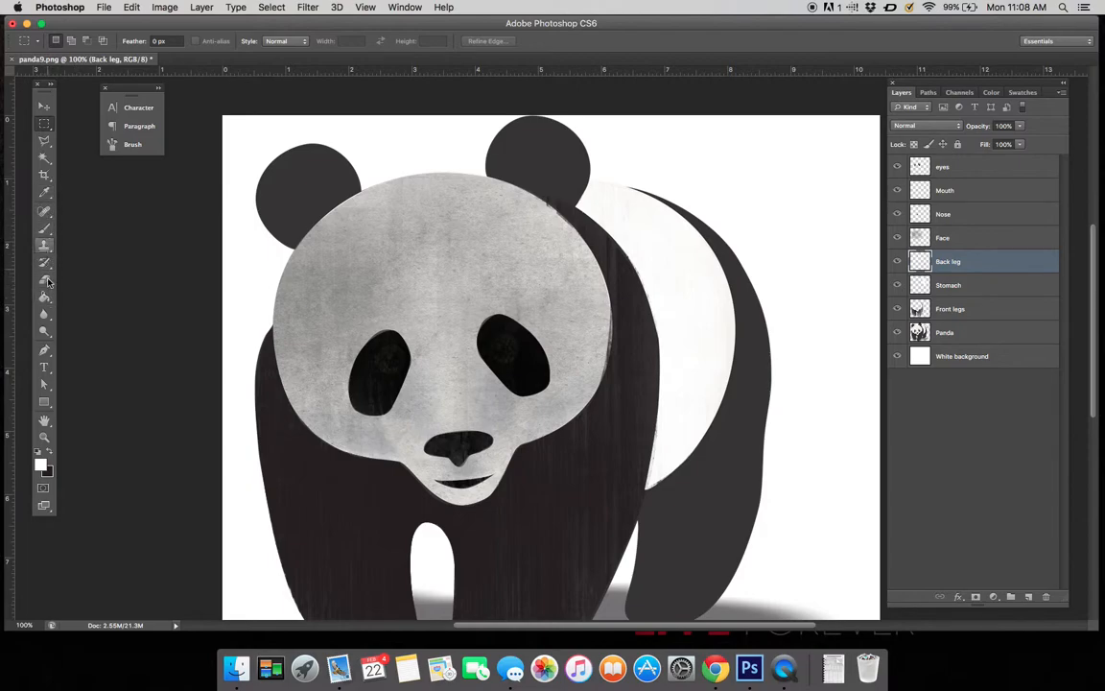
Trace the back leg path from its upper tip along the white patch's outer edge to the front leg, redrawing the first curve
left_click(45, 349)
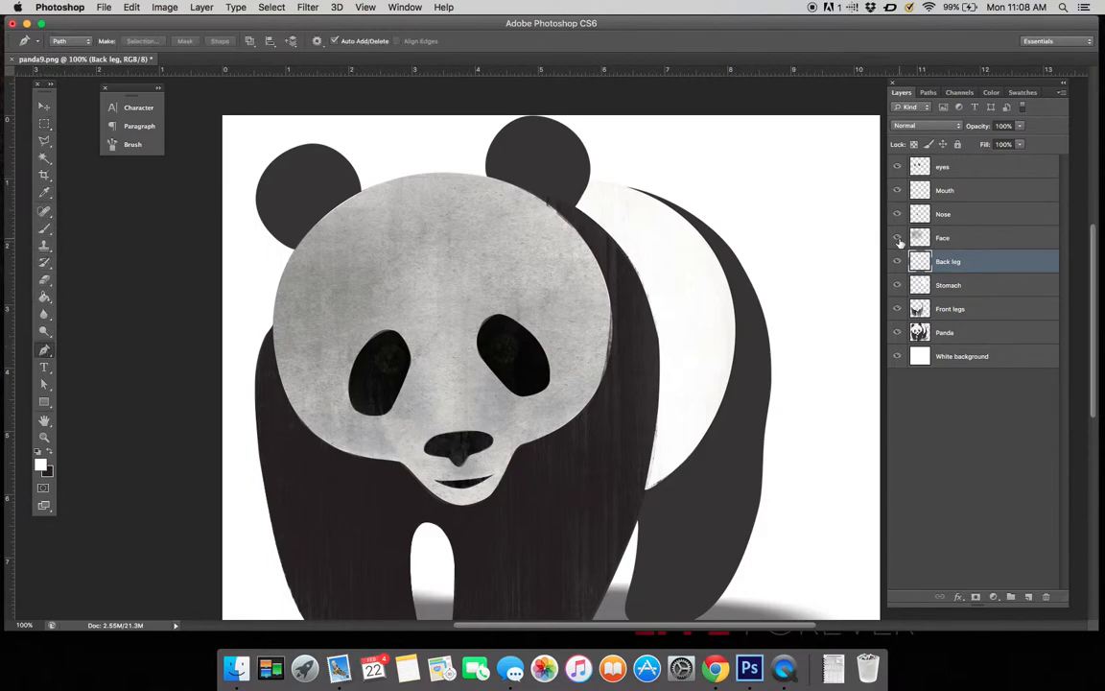
scroll(797, 259, "down", 2)
left_click(625, 137)
left_click_drag(732, 317, 703, 427)
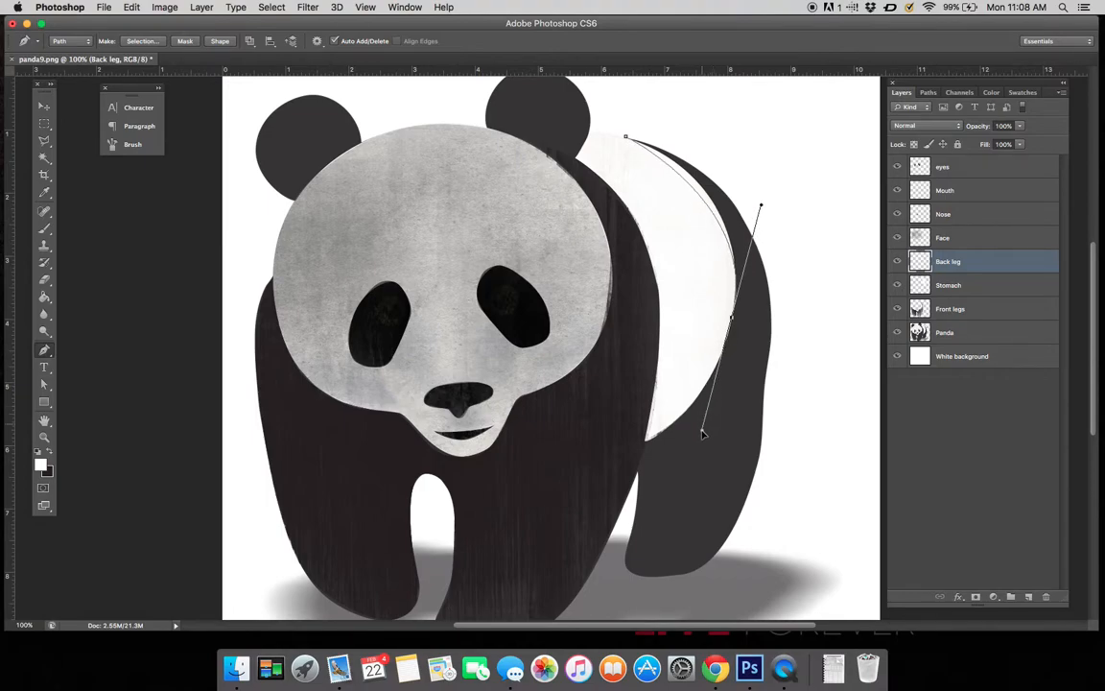
key("super+z")
left_click_drag(731, 248, 731, 322)
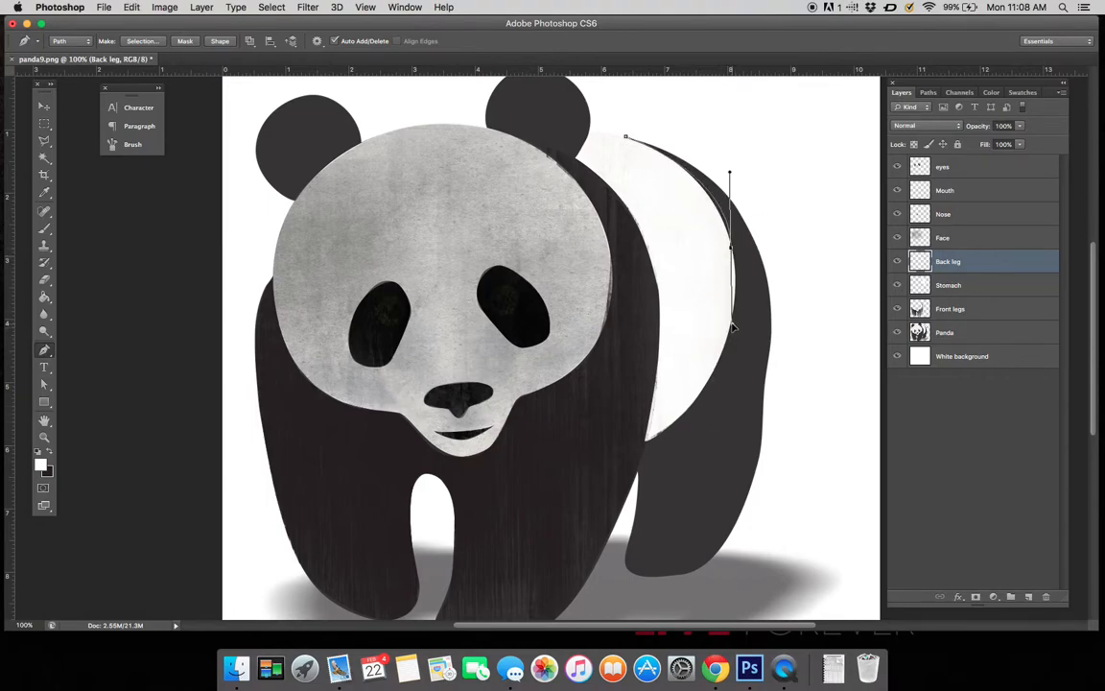
left_click_drag(684, 414, 634, 453)
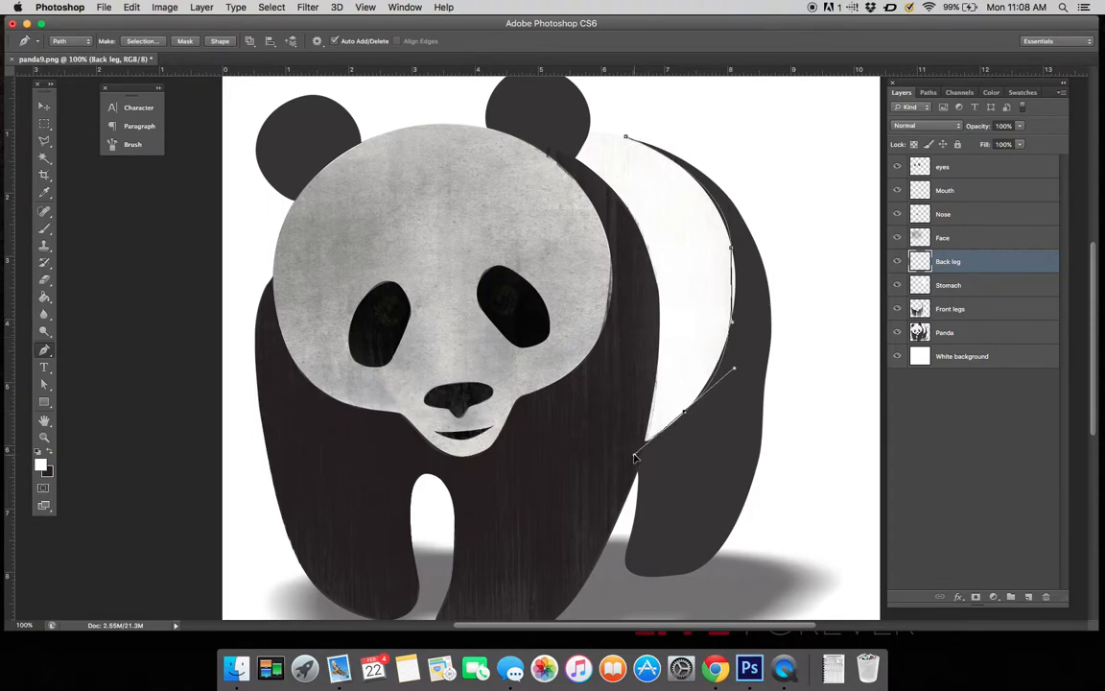
left_click(635, 455)
left_click(636, 471)
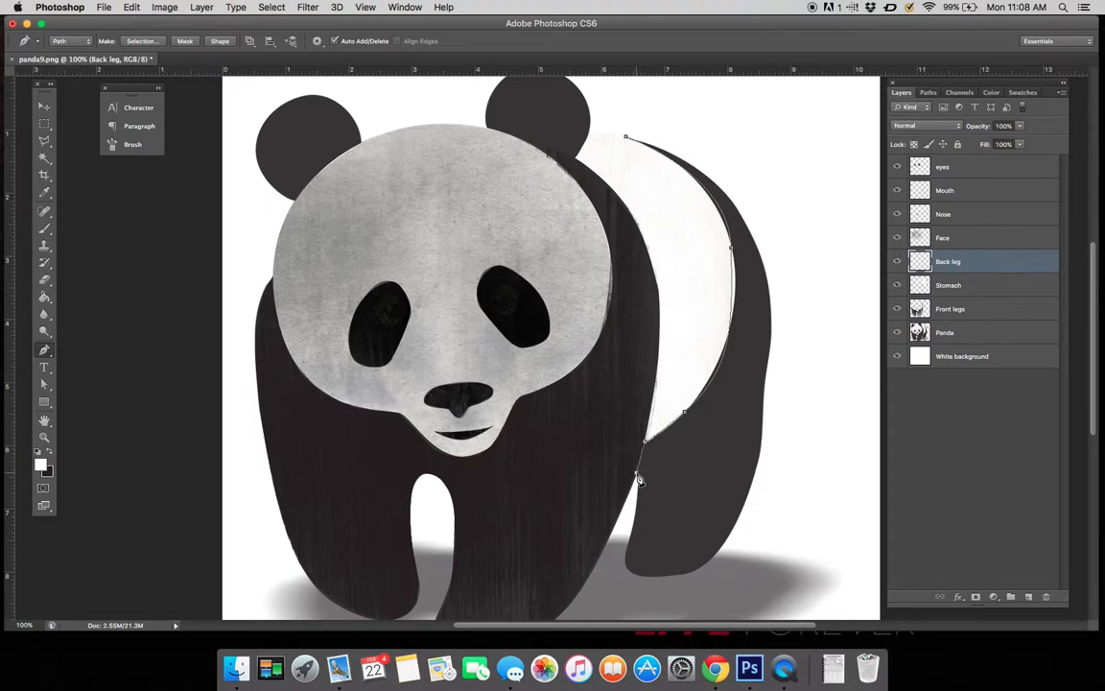
Continue the back leg path down the leg's inner side, under the foot and up onto the outer side
left_click(626, 564)
left_click_drag(669, 575, 726, 573)
left_click_drag(744, 510, 752, 487)
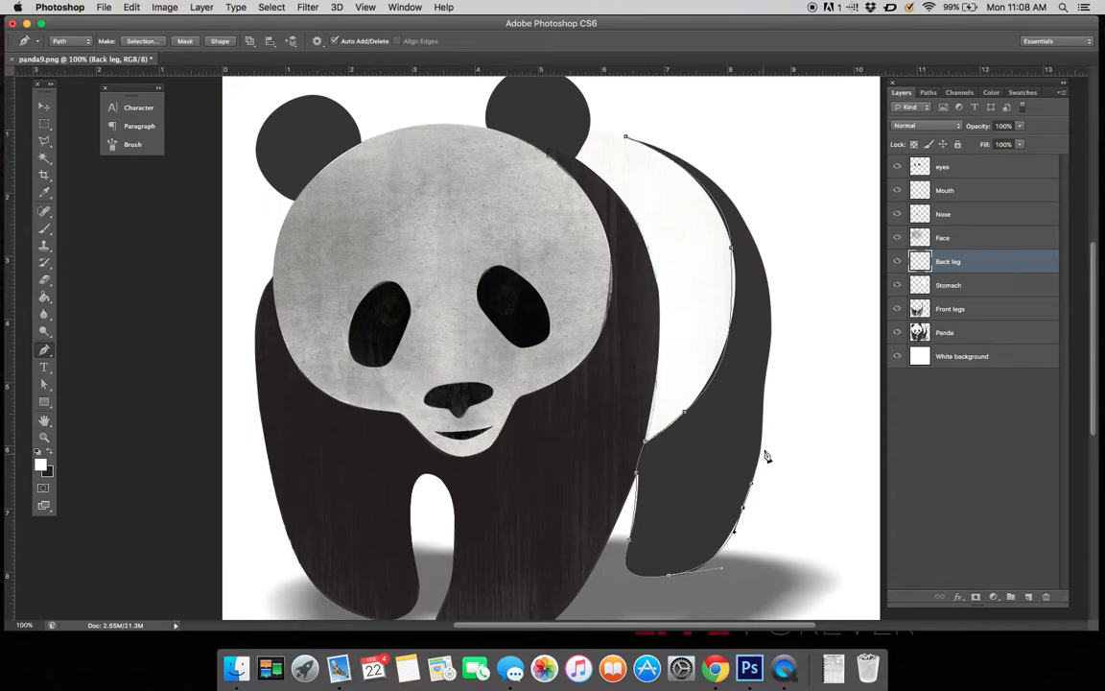
Follow the back leg's outer edge up along the panda's back and close the path at its starting point
left_click(766, 381)
left_click_drag(768, 365, 774, 330)
left_click_drag(746, 222, 704, 171)
left_click_drag(627, 139, 580, 129)
key("Escape")
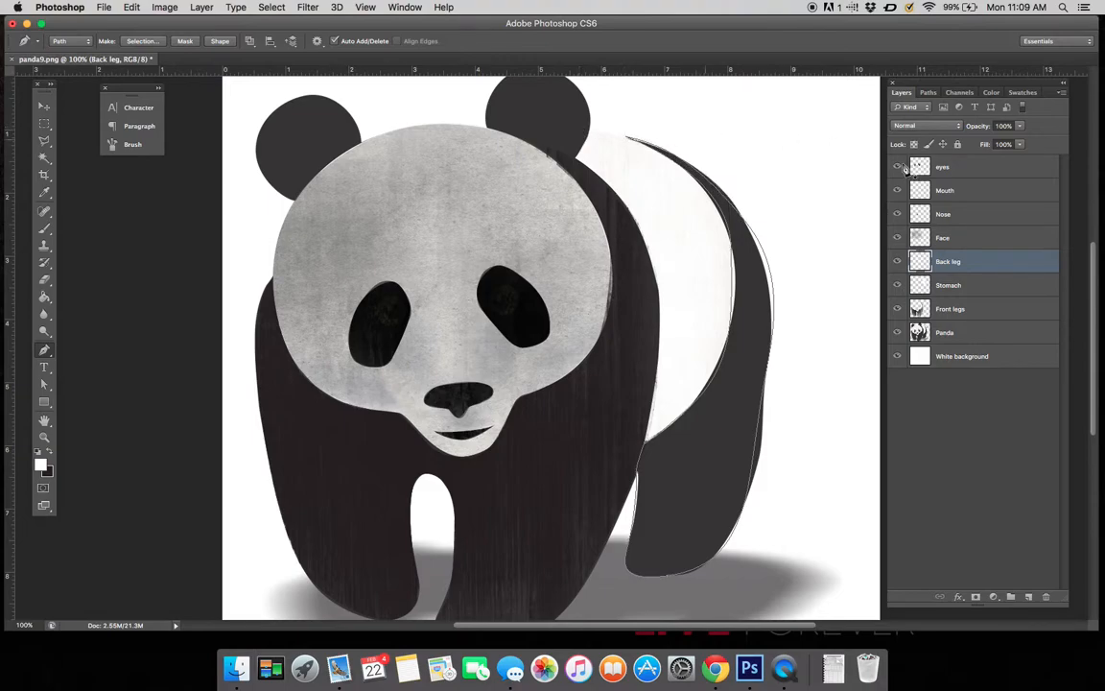
Save the work path as "back leg" and load it as a selection
left_click(927, 93)
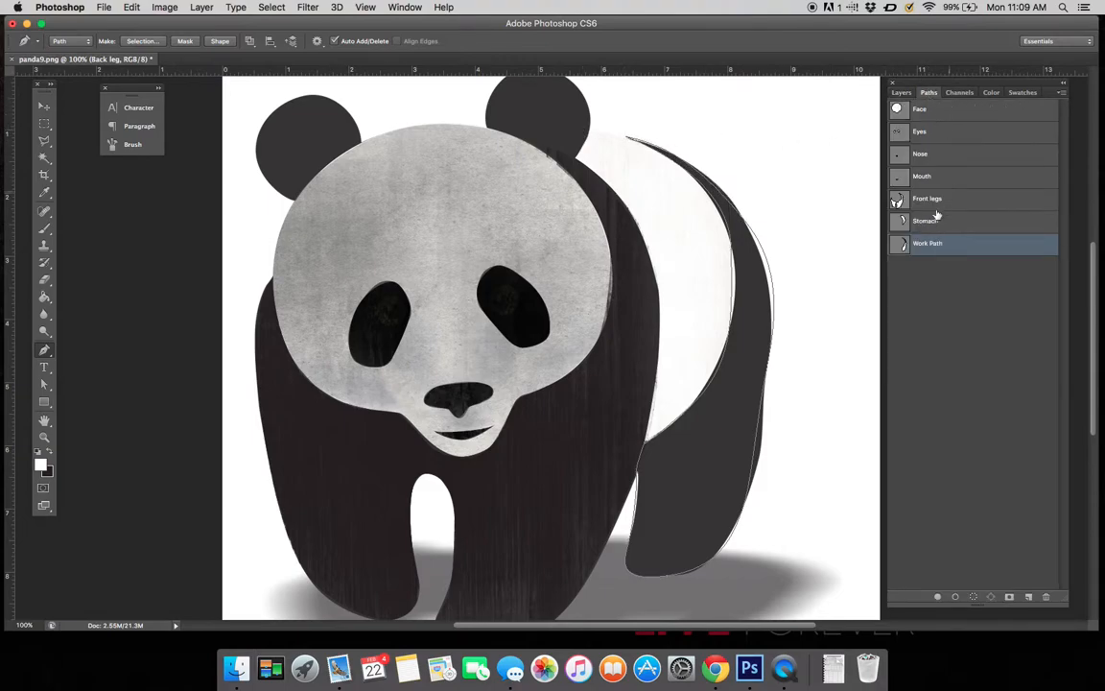
double_click(922, 247)
type("back")
key("Return")
left_click(974, 597)
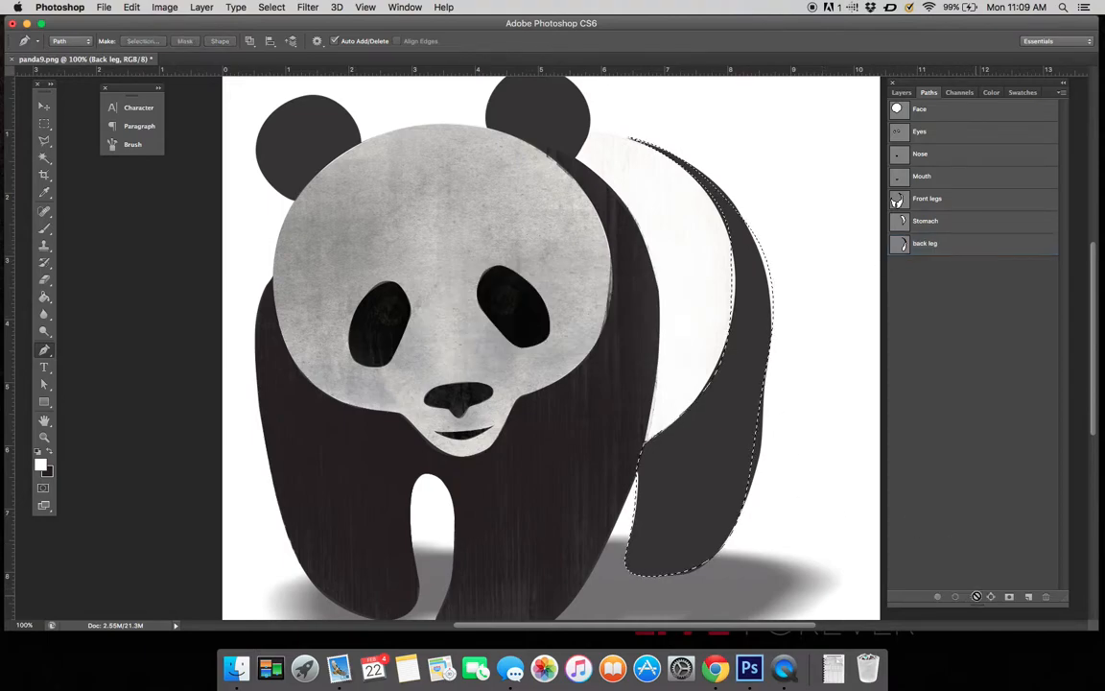
Paint dark grunge texture with the 845 px brush over the back leg selection on the Back leg layer, and deselect
left_click(902, 92)
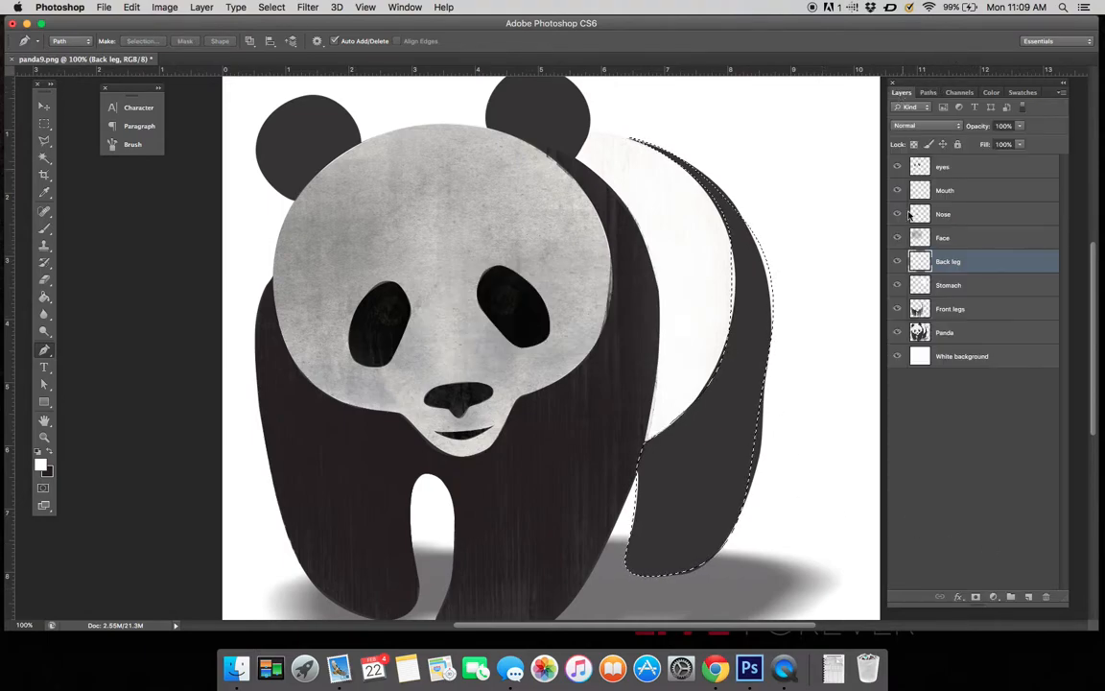
left_click(48, 455)
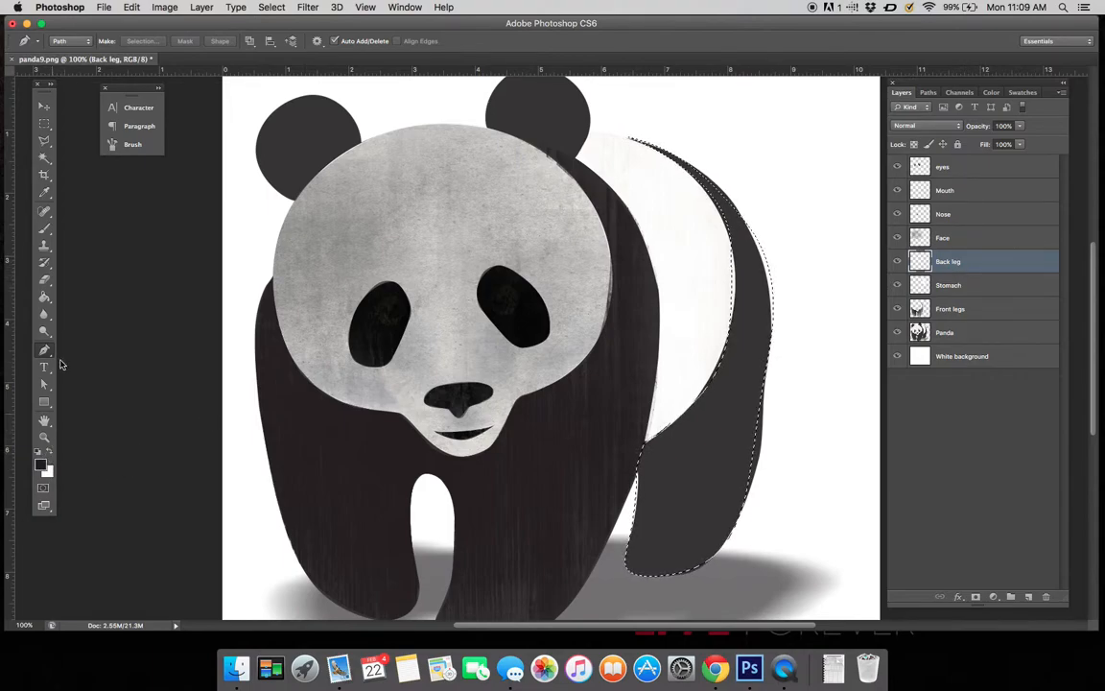
left_click(44, 229)
left_click(69, 45)
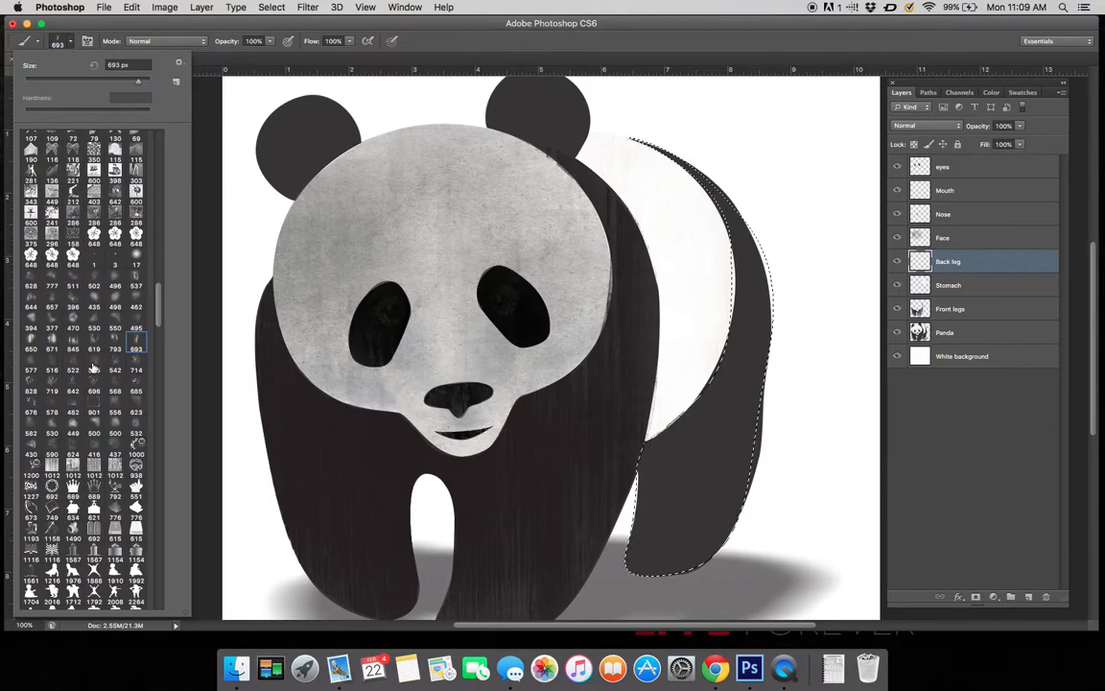
left_click(75, 343)
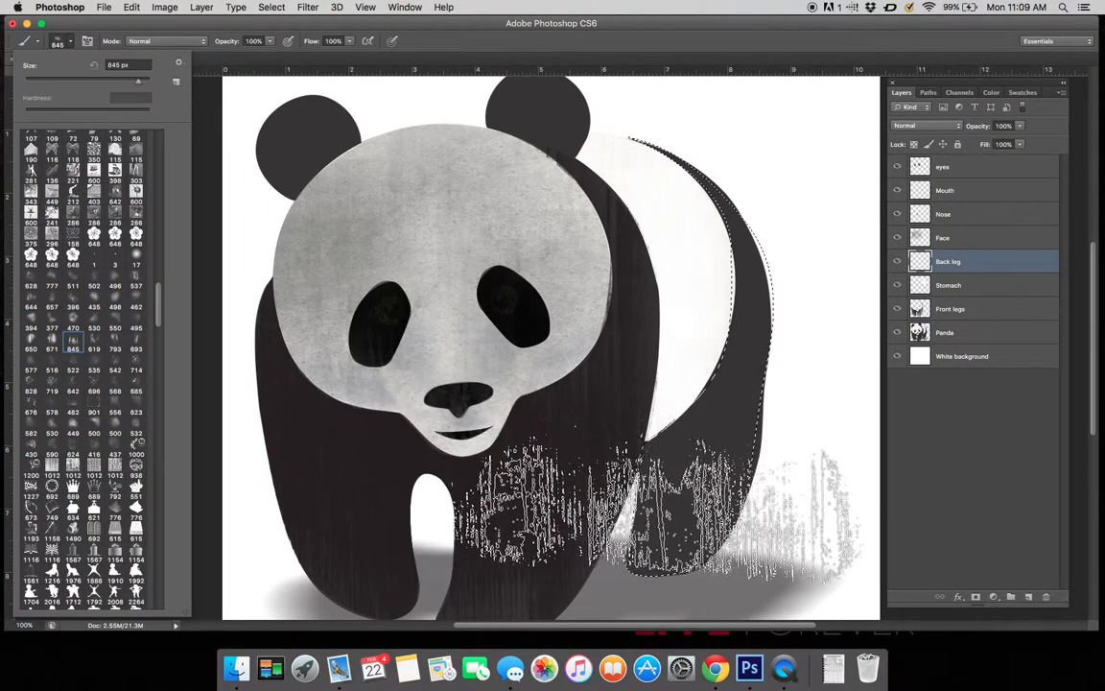
mouse_move(781, 515)
left_mouse_down()
mouse_move(829, 479)
mouse_move(839, 261)
left_mouse_up()
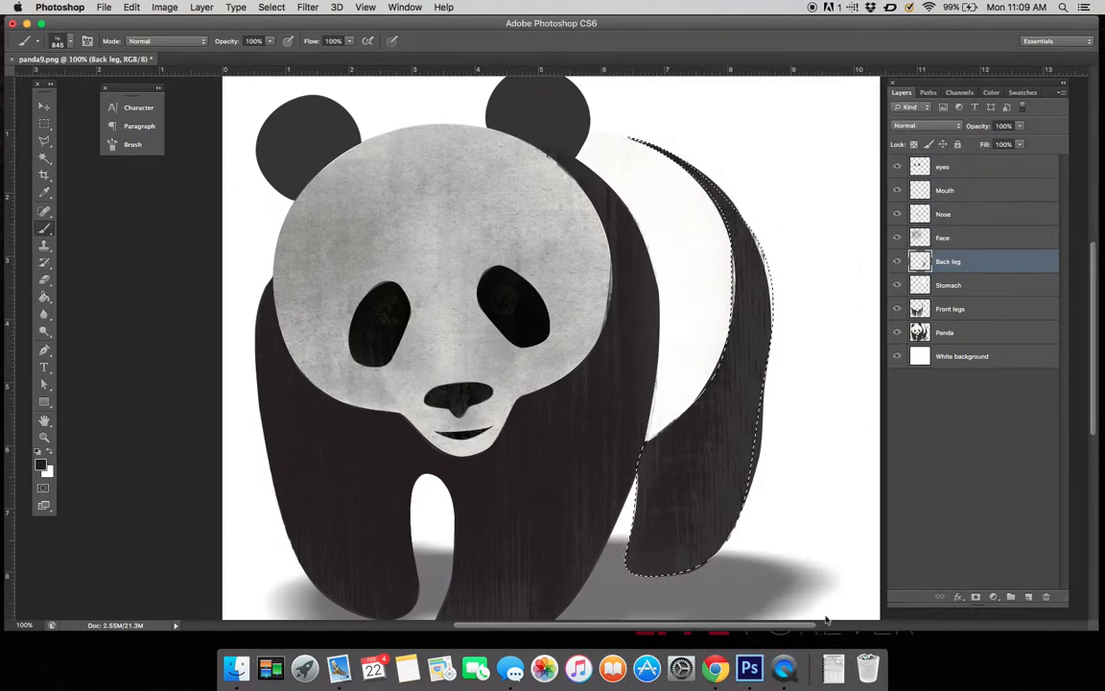
mouse_move(840, 539)
left_mouse_down()
mouse_move(879, 437)
mouse_move(850, 266)
mouse_move(777, 160)
left_mouse_up()
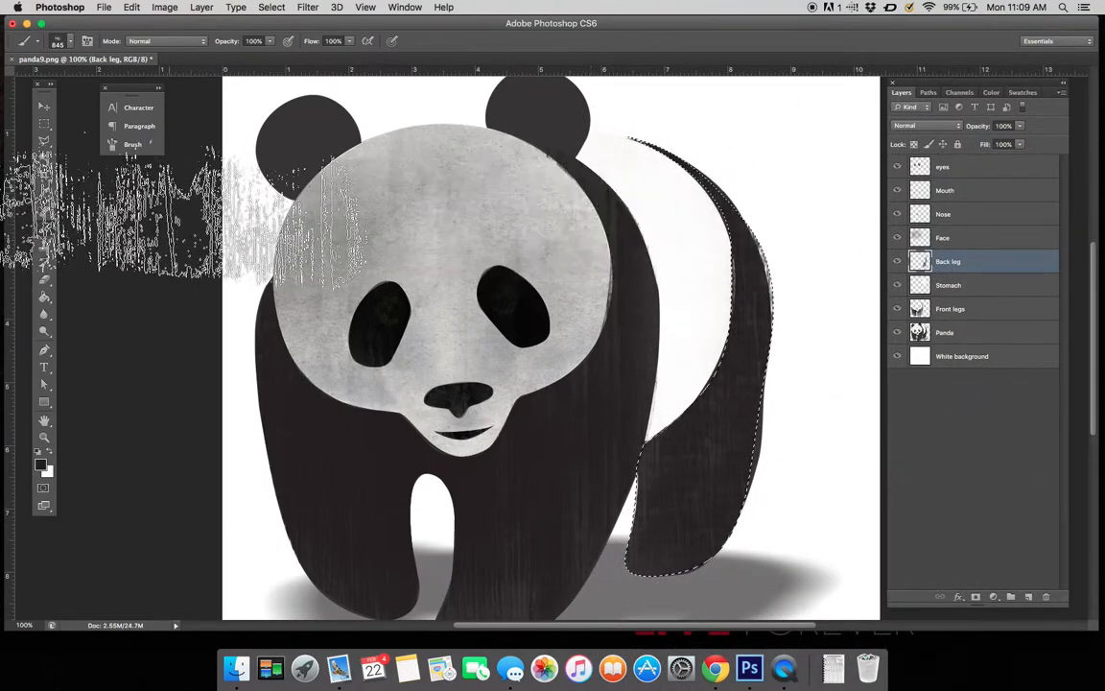
left_click(43, 124)
left_click(792, 288)
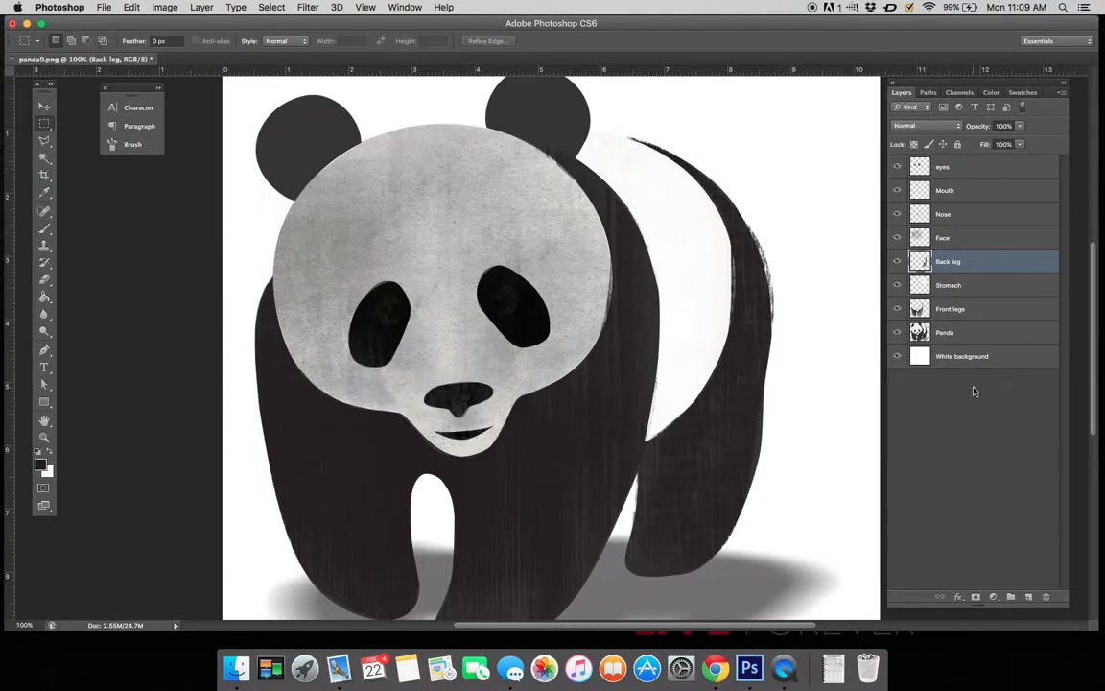
Rename the Panda layer "original Panda"
double_click(946, 333)
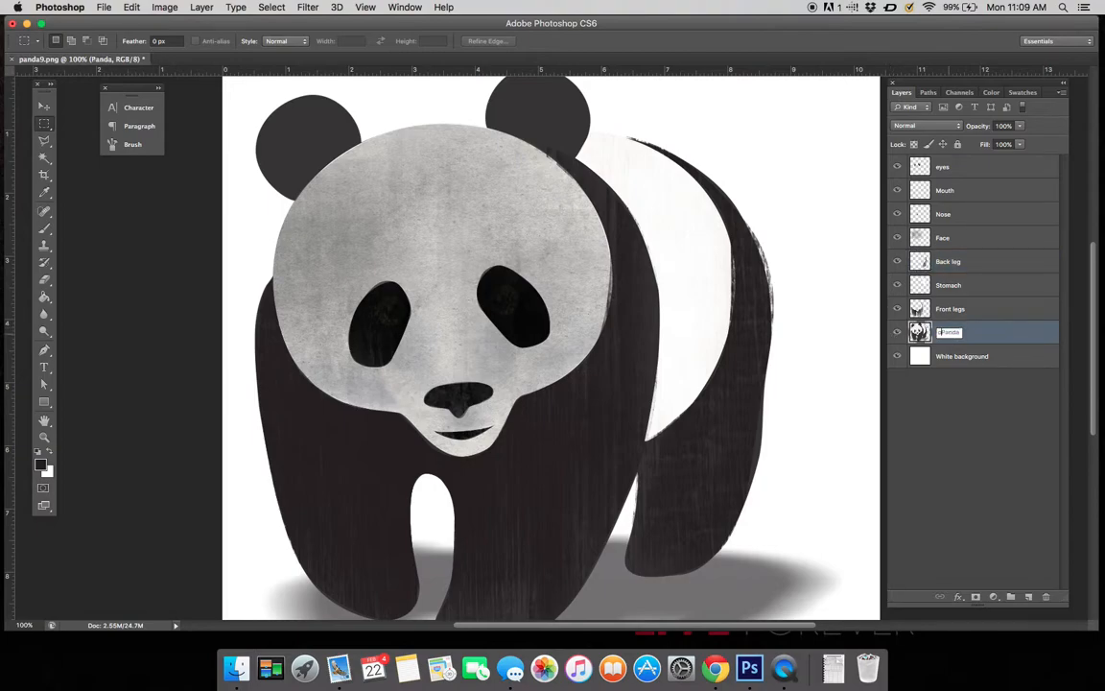
type("original")
key("Return")
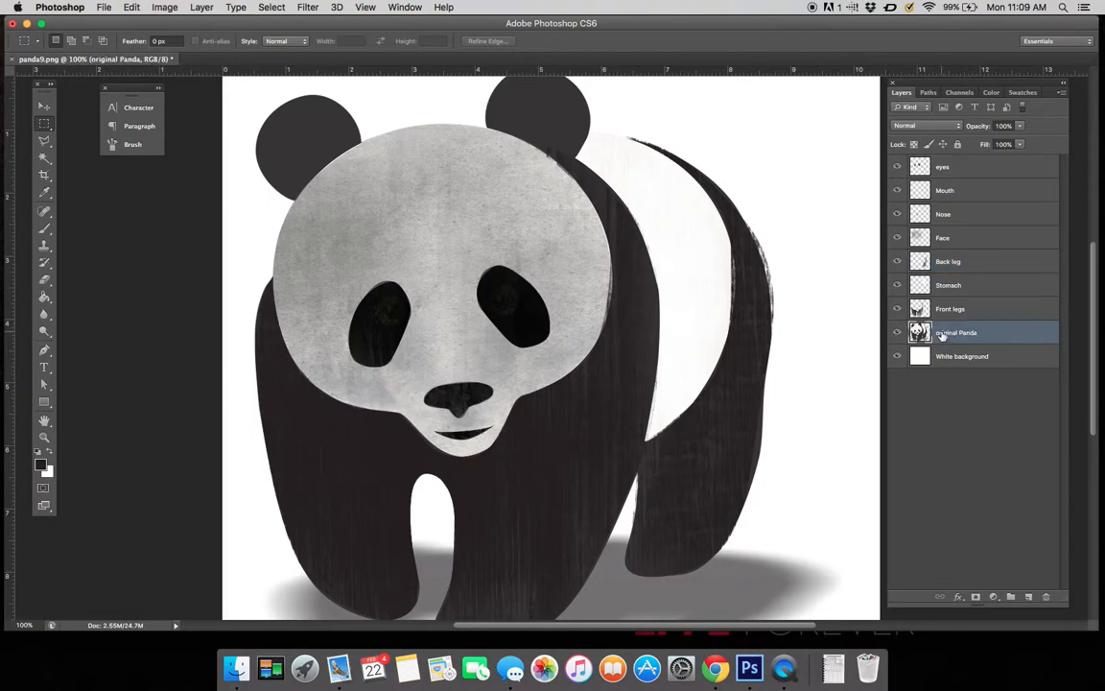
Compare the painted textures with the original Panda layer hidden and shown, both on the whole figure and close up at the back leg
left_click(898, 332)
scroll(800, 371, "down", 3)
scroll(800, 371, "up", 3)
key("super+minus")
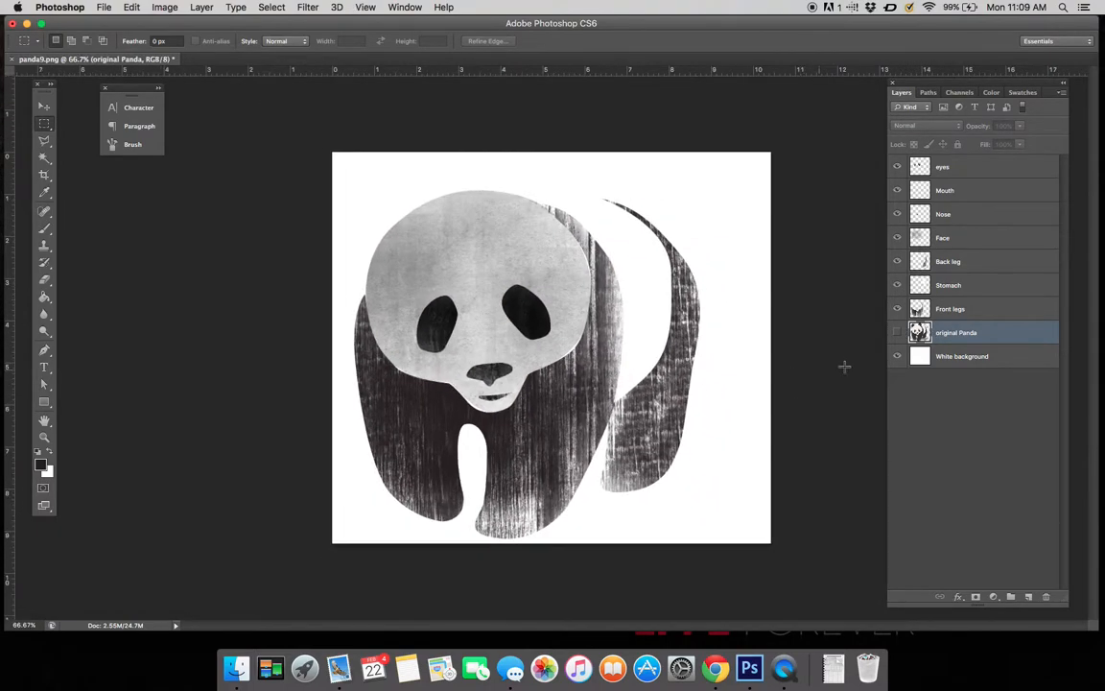
left_click(897, 333)
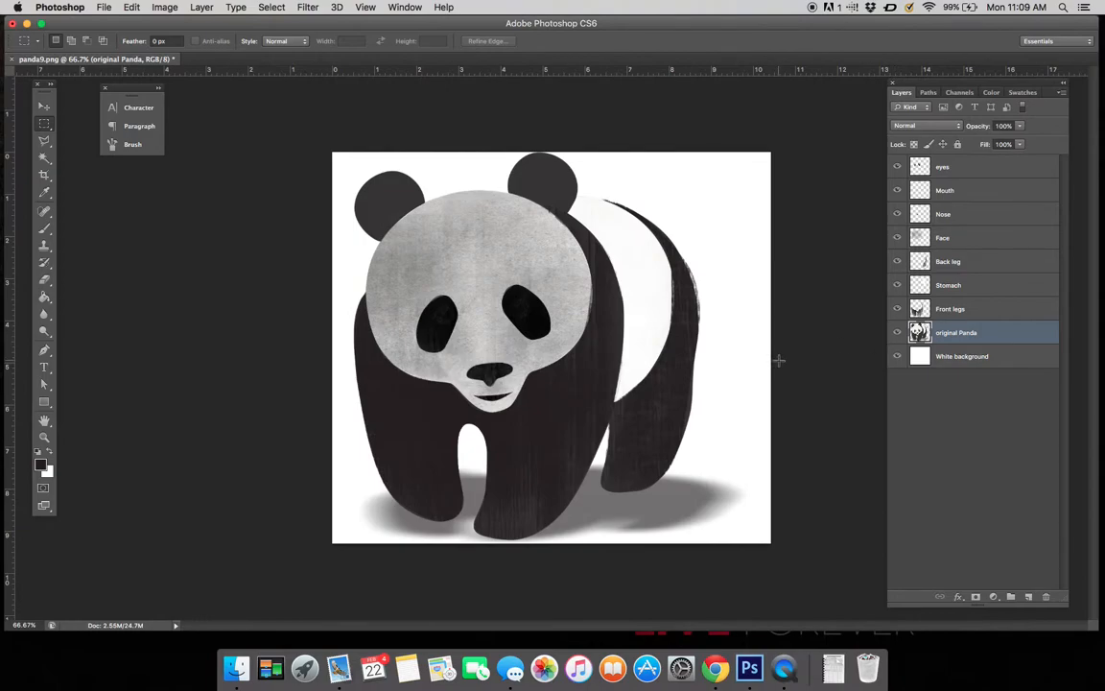
key("super+plus")
key("super+plus")
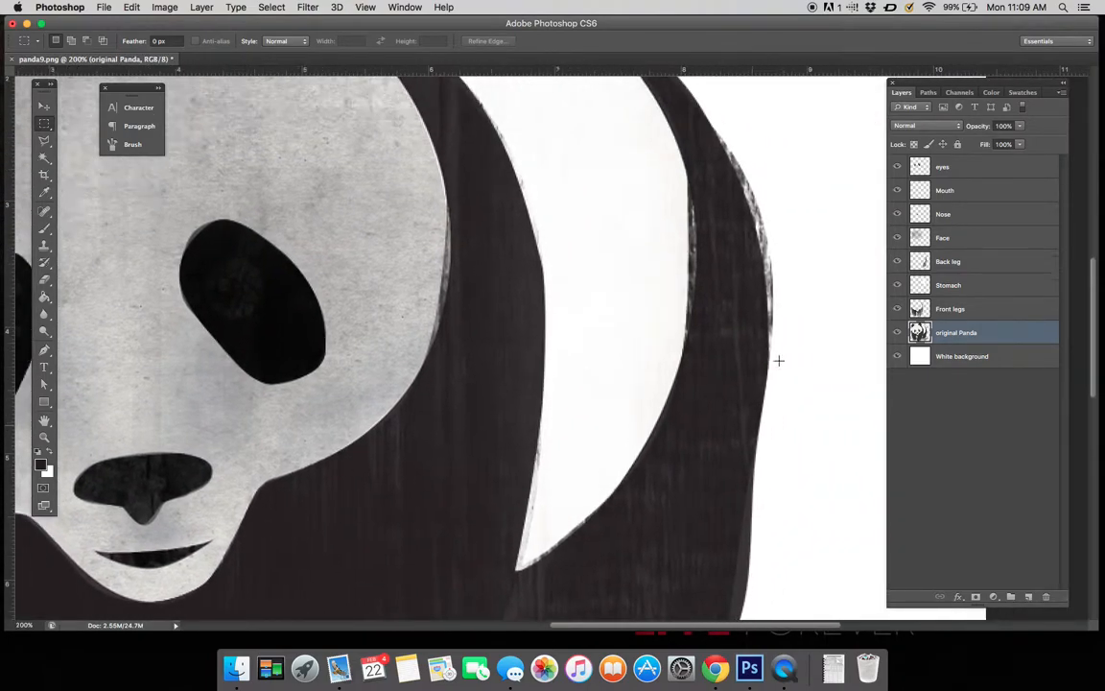
scroll(779, 360, "up", 5)
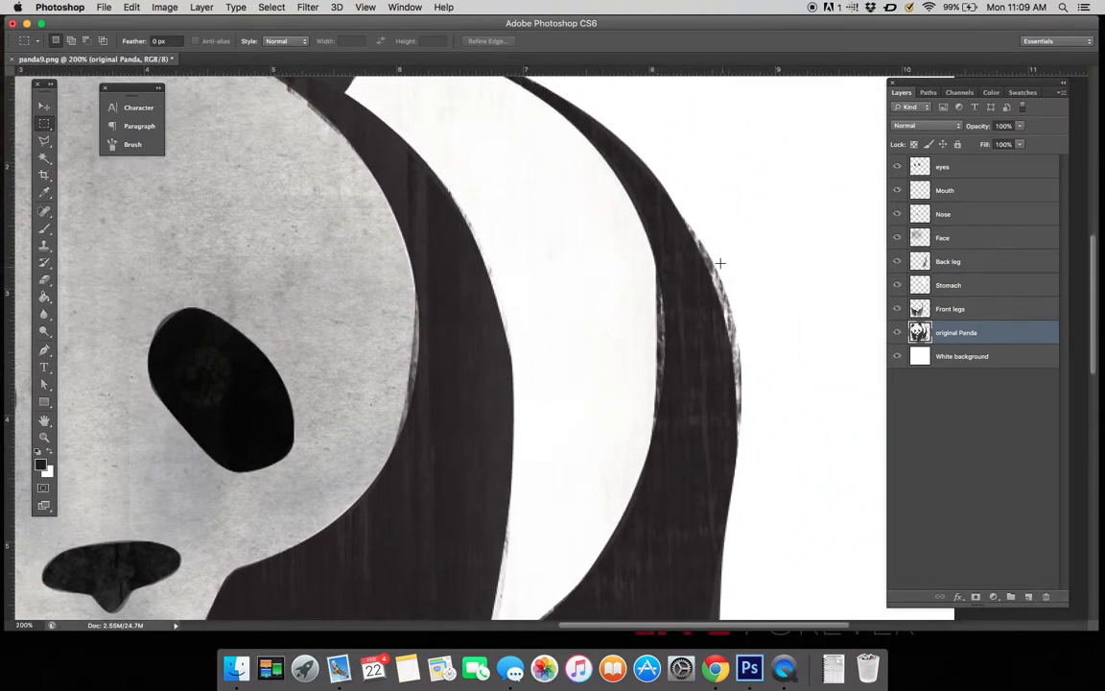
left_click(897, 333)
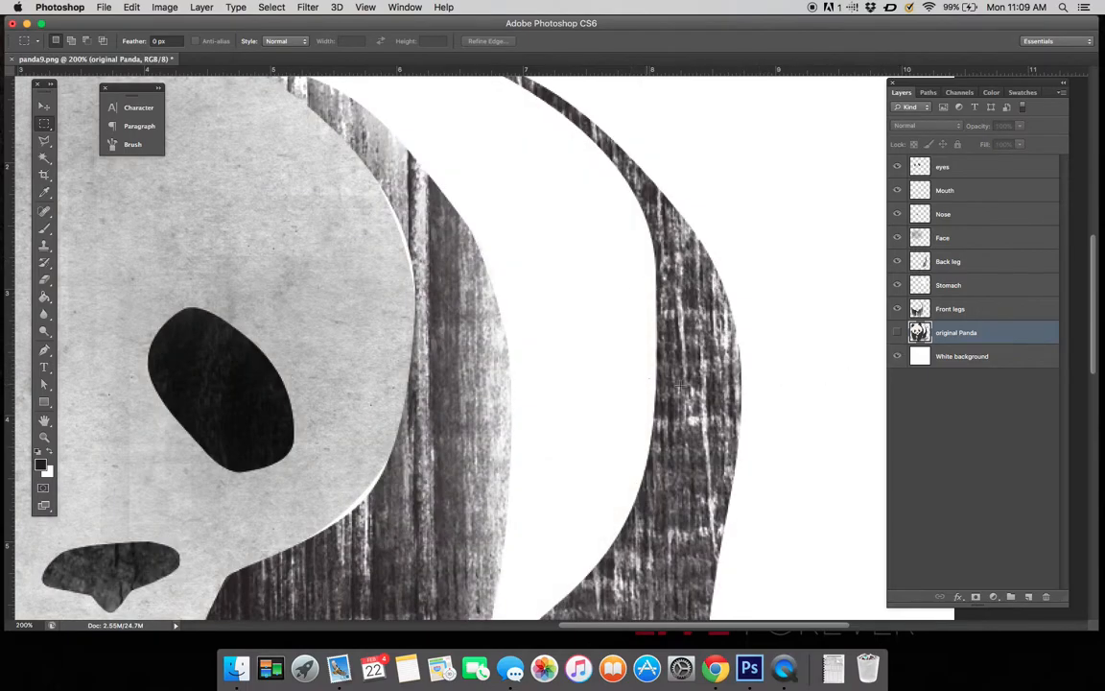
left_click(897, 332)
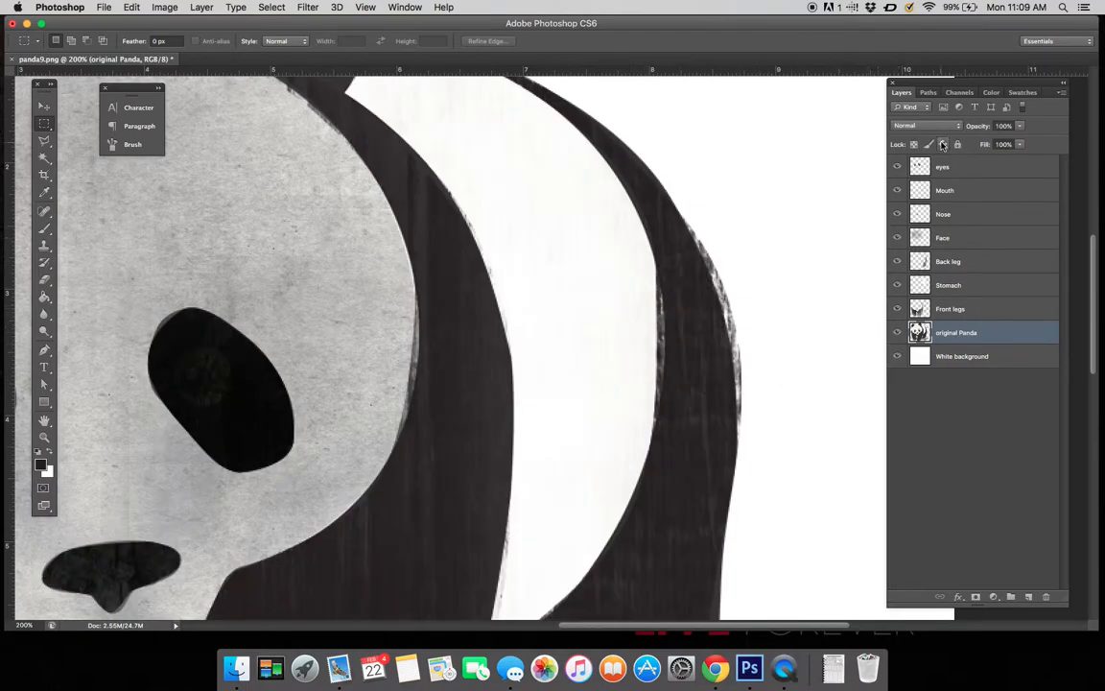
Activate the saved back leg path and select it on the canvas to show its anchor points
left_click(930, 93)
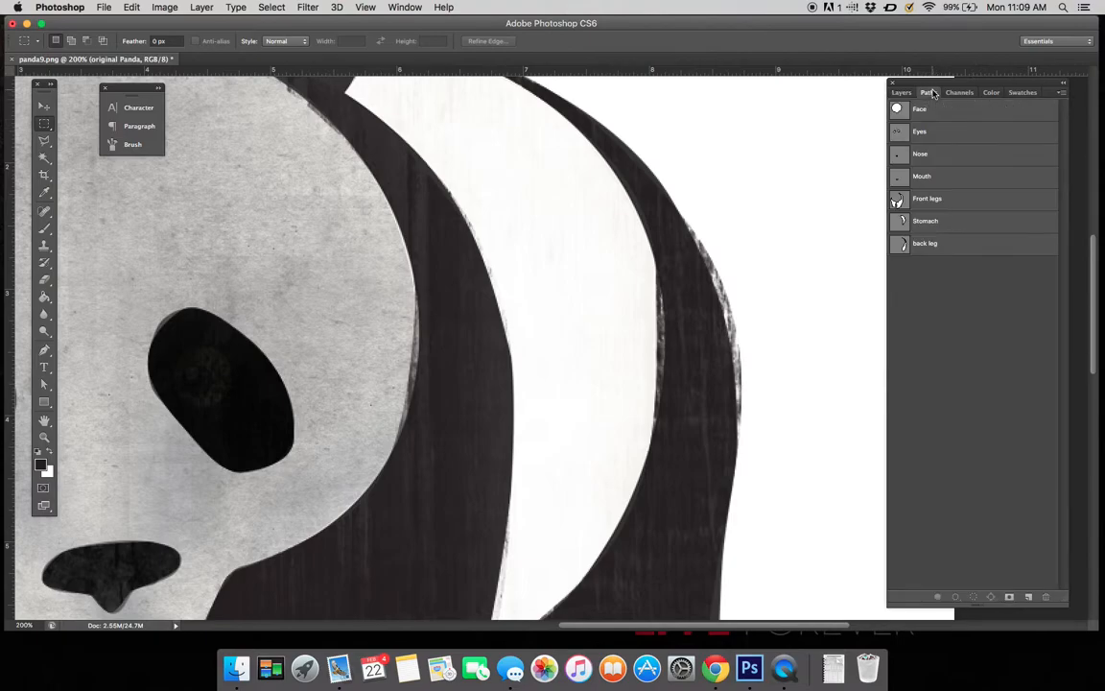
left_click(923, 246)
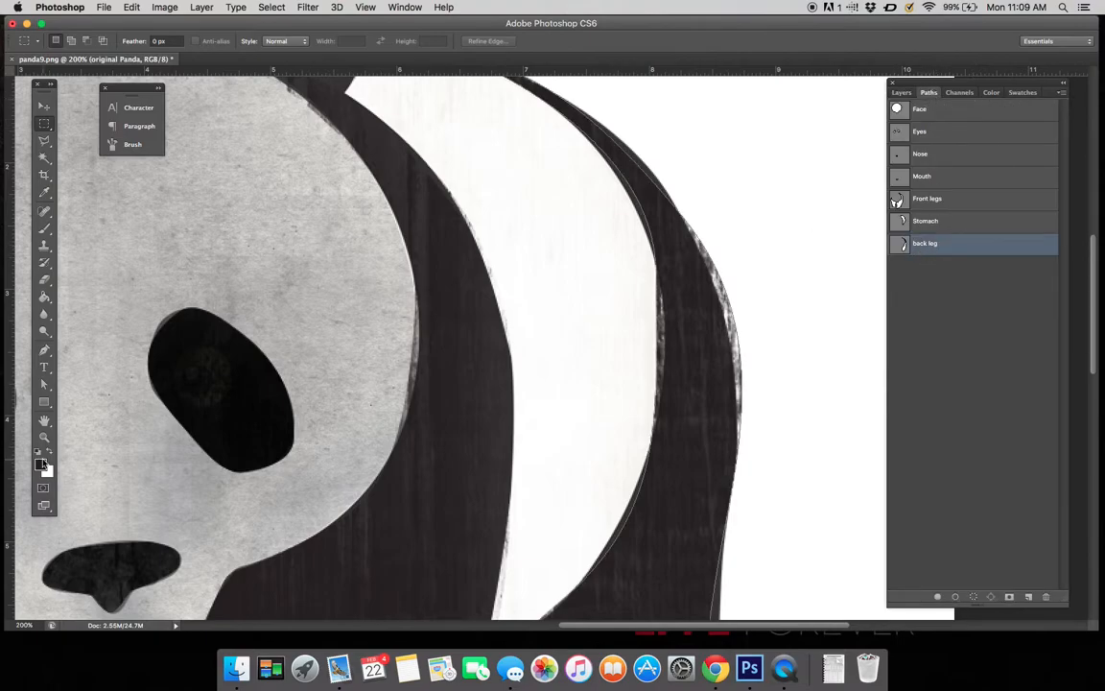
left_click(45, 386)
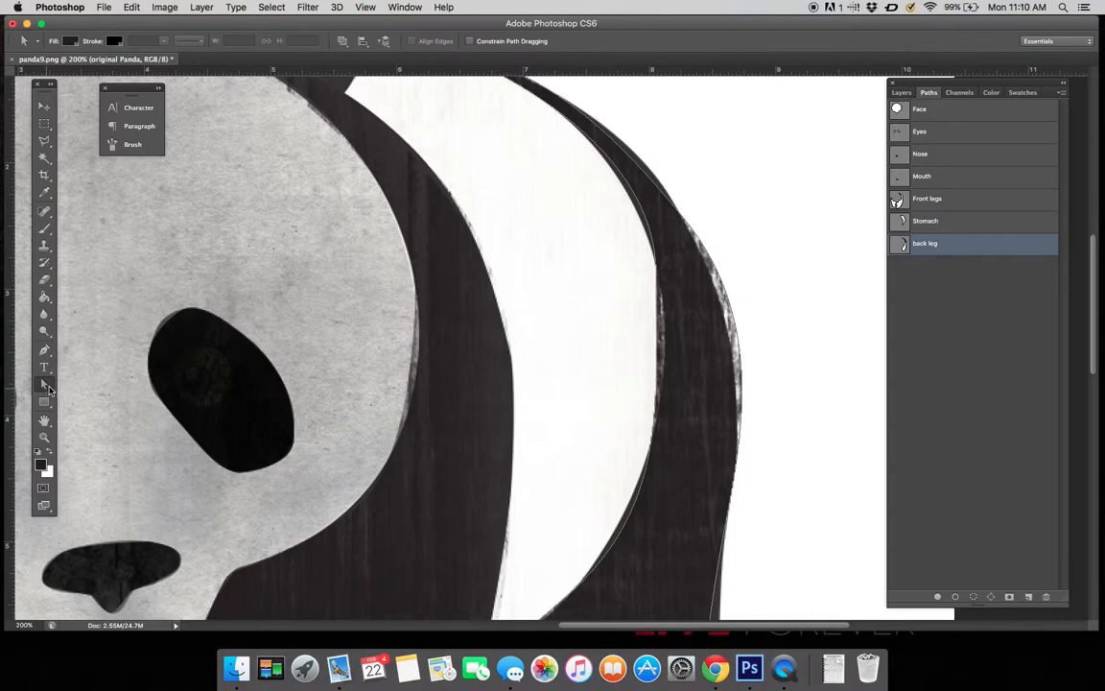
left_click(50, 388)
left_click(106, 392)
left_click(660, 353)
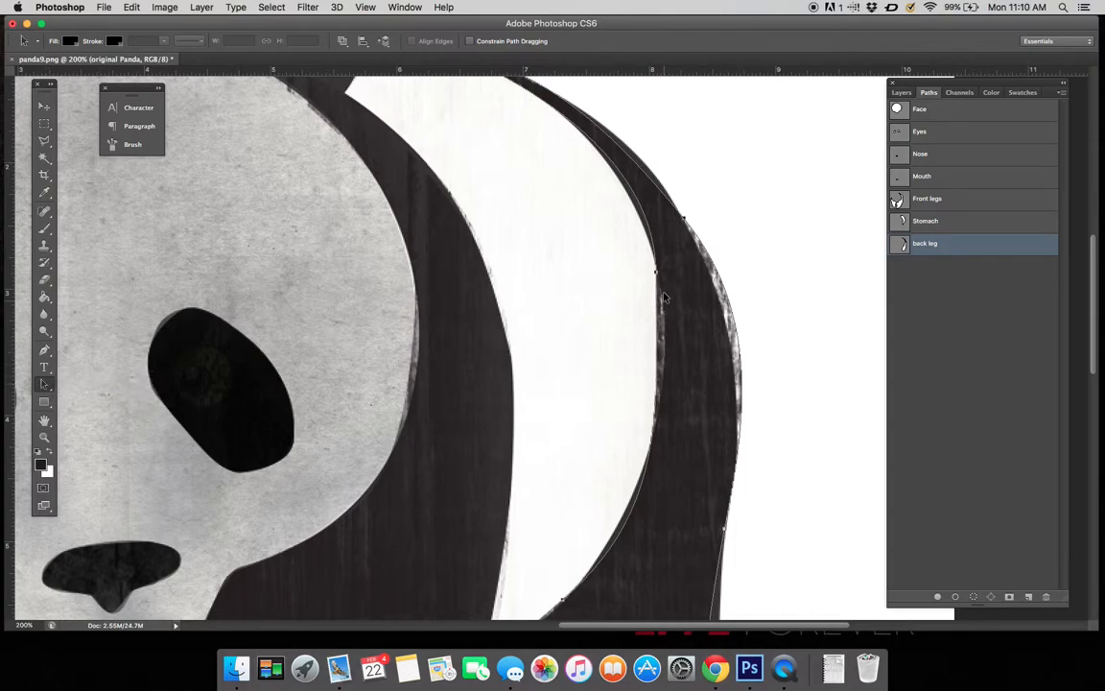
Shift the whole back leg path slightly inward over the white patch and back onto the leg's edge with the Path Selection tool
left_click(42, 385)
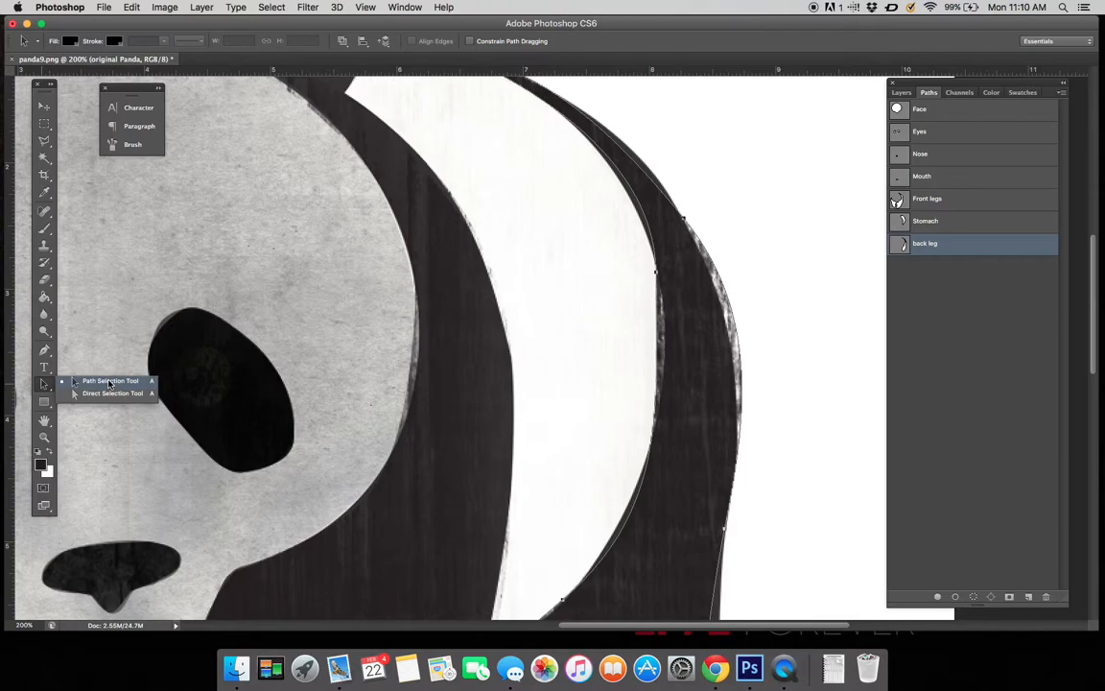
left_click(109, 382)
left_click_drag(658, 277, 650, 275)
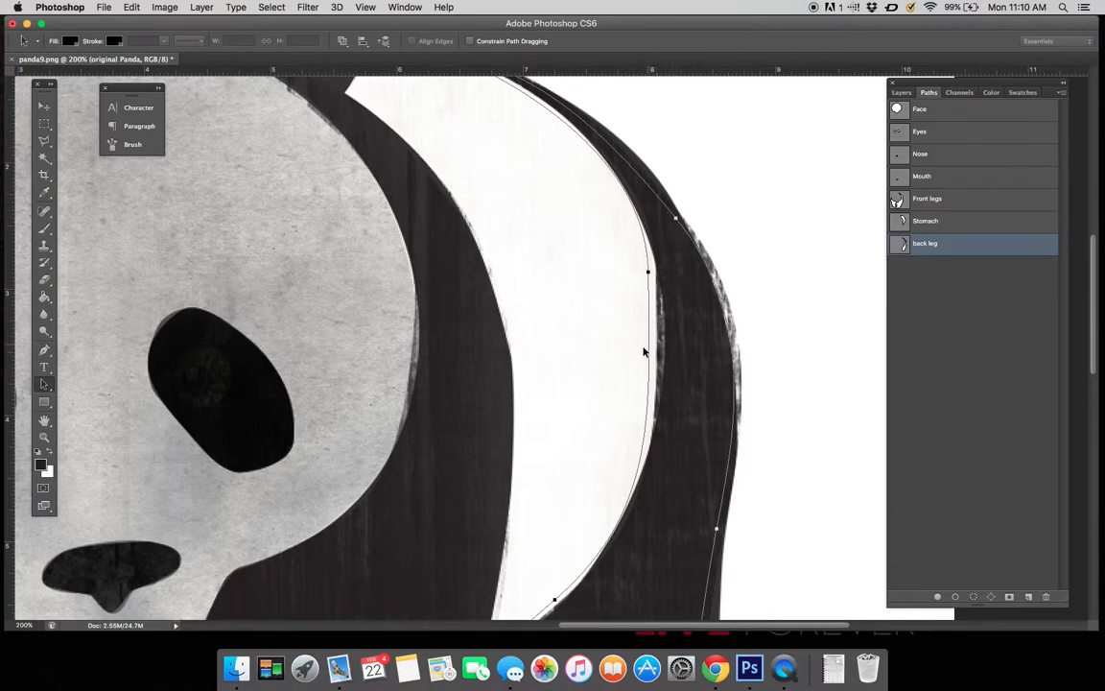
left_click_drag(663, 329, 669, 329)
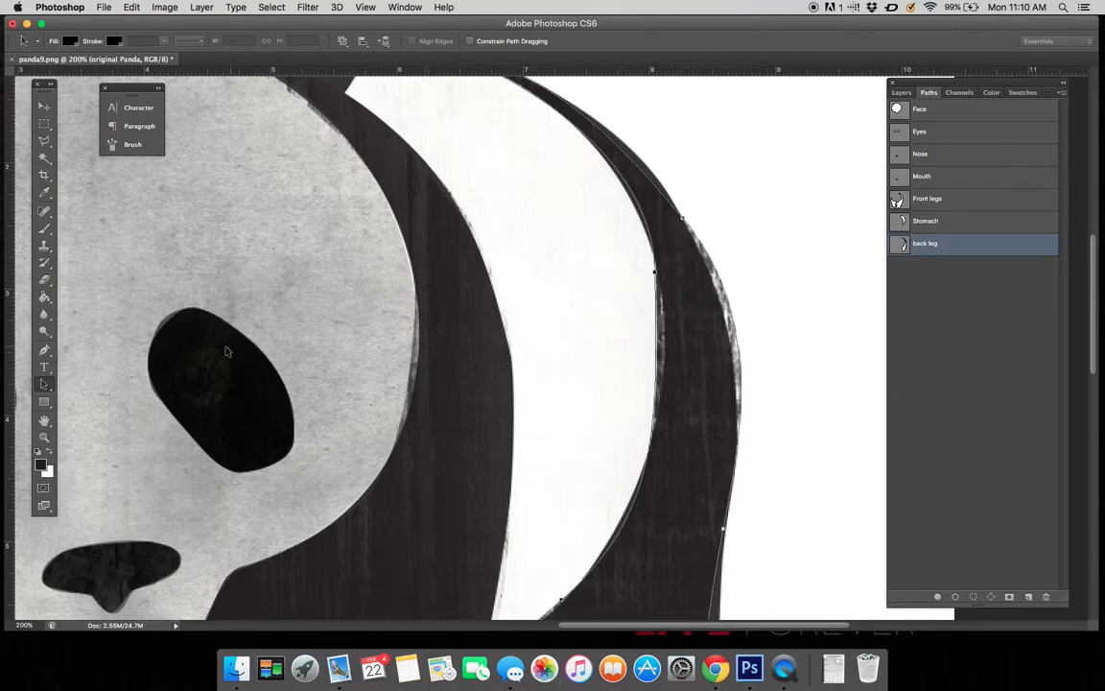
Adjust the back leg path's anchor on the white patch's outer edge and slightly lengthen its lower direction handle with Direct Selection
left_click(43, 387)
left_click(86, 394)
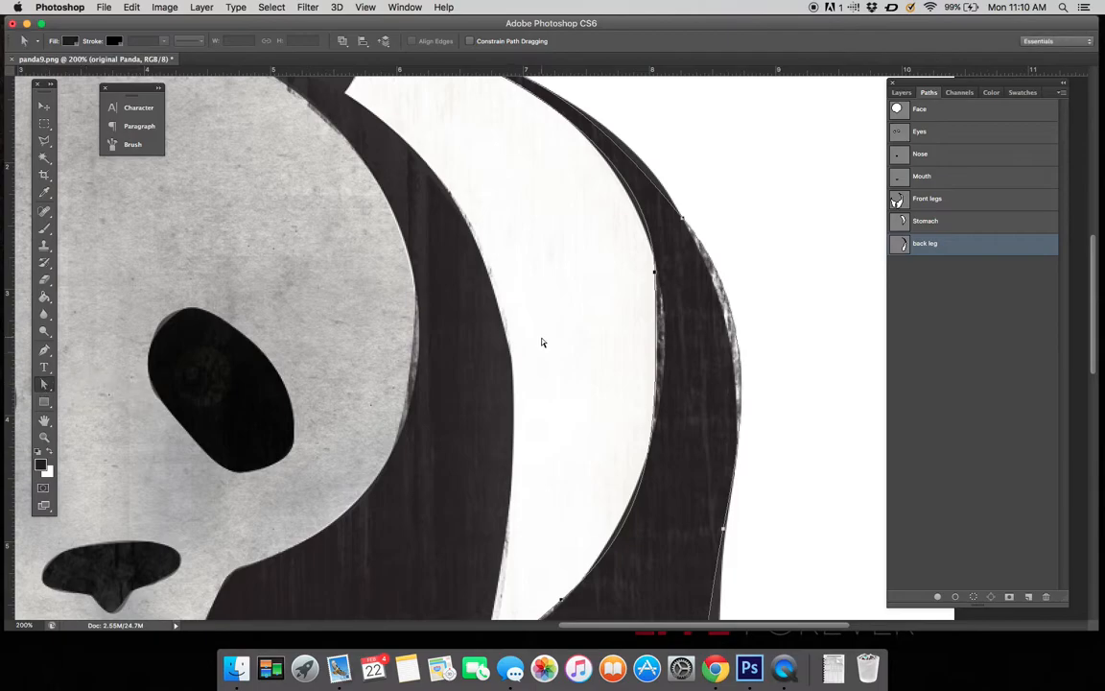
left_click(655, 274)
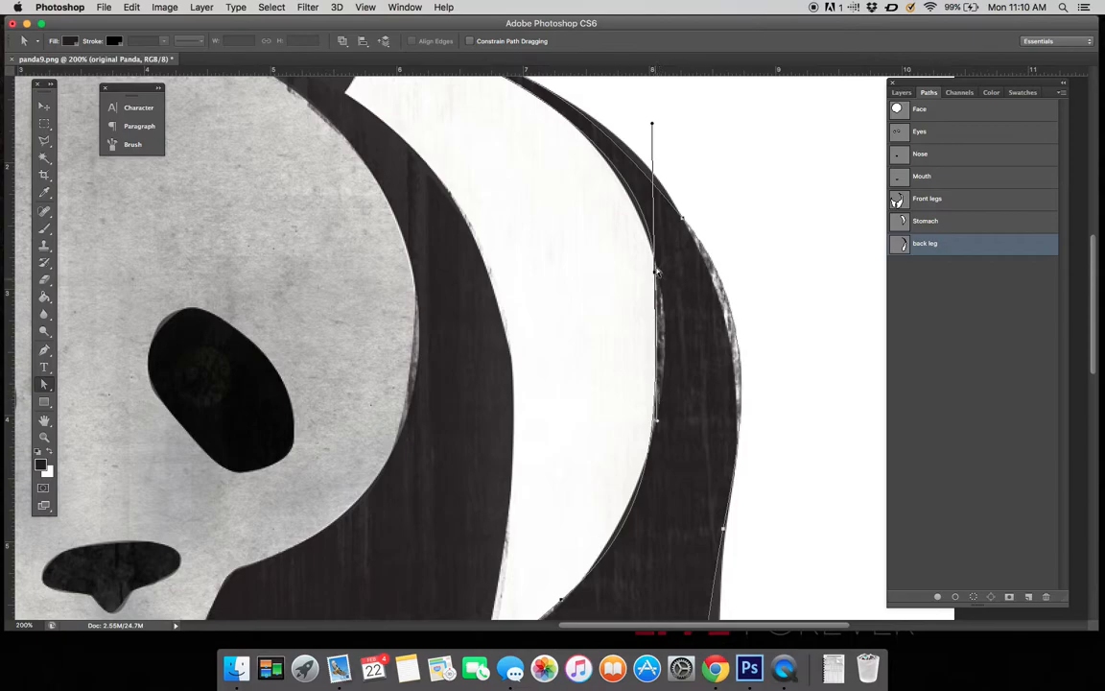
mouse_move(655, 274)
left_mouse_down()
mouse_move(642, 273)
mouse_move(655, 272)
left_mouse_up()
mouse_move(658, 423)
left_mouse_down()
mouse_move(671, 426)
mouse_move(659, 430)
left_mouse_up()
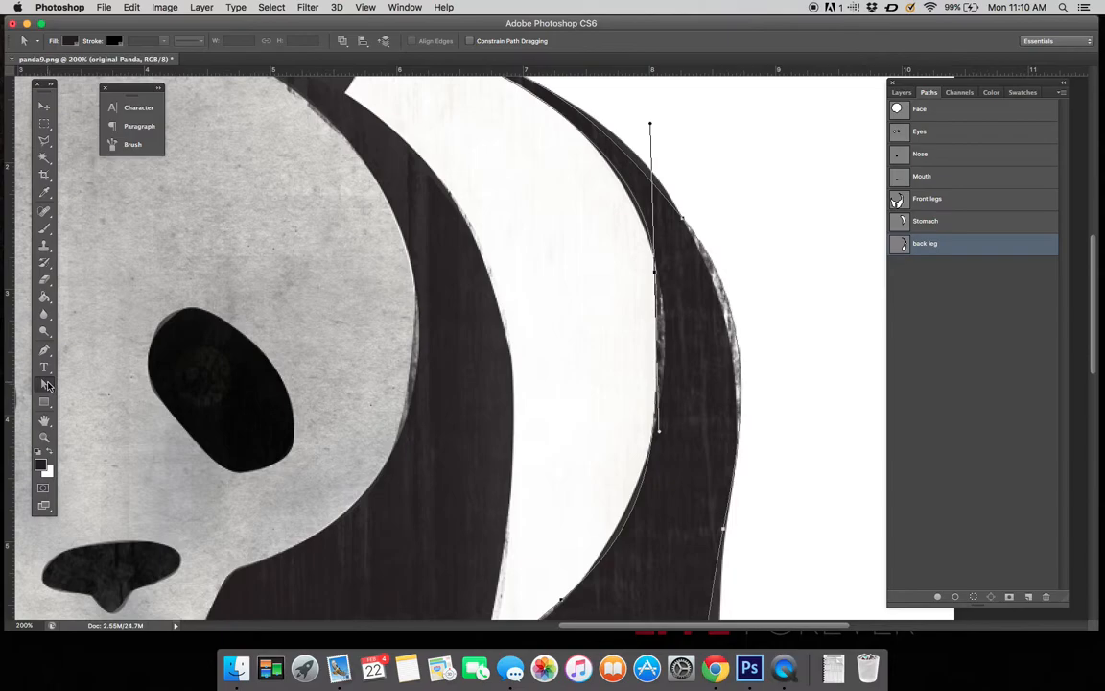
Try to nudge the back leg path and alter its inner-edge anchor with the Pen tool, undoing both attempts
left_click(43, 384)
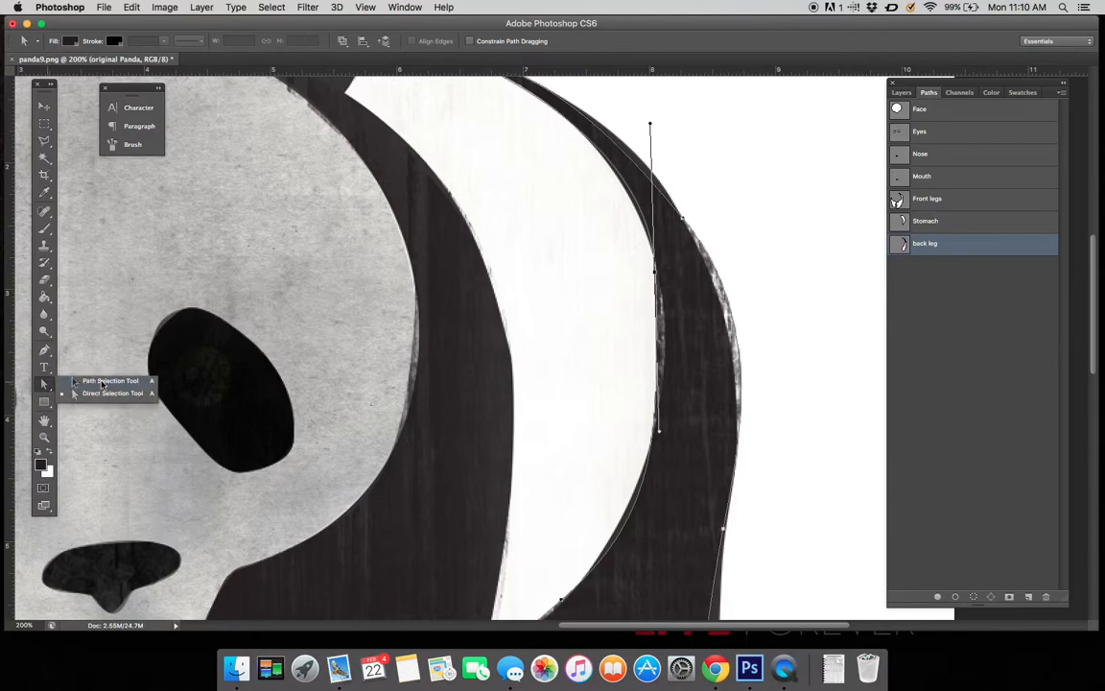
left_click(102, 383)
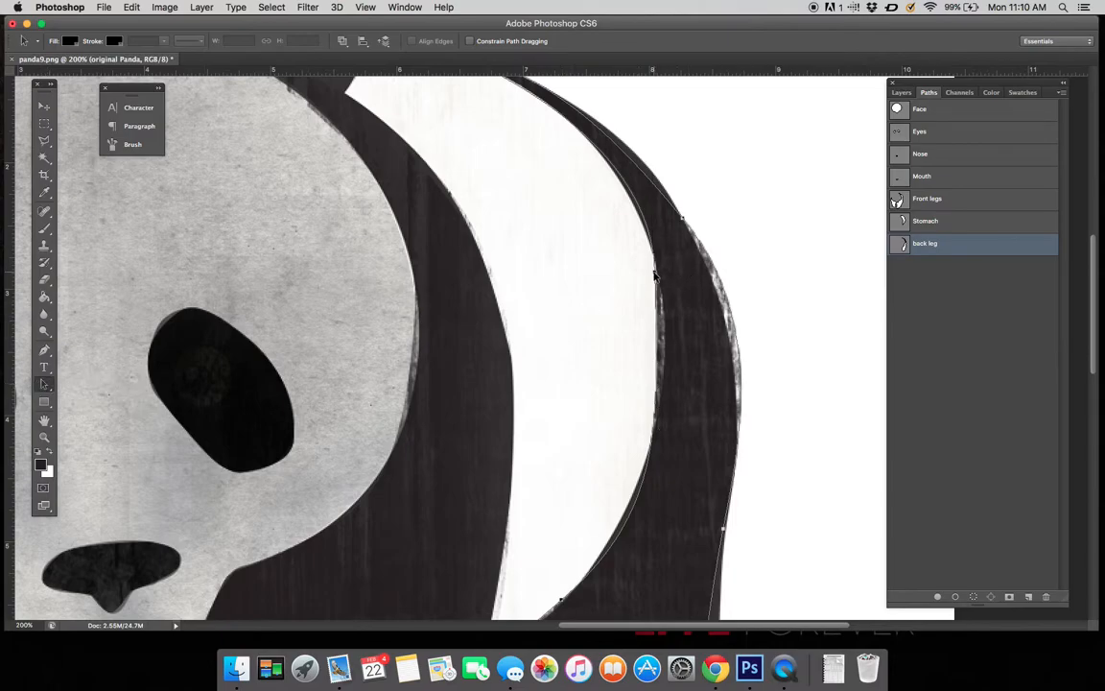
left_click_drag(653, 278, 653, 276)
key("super+z")
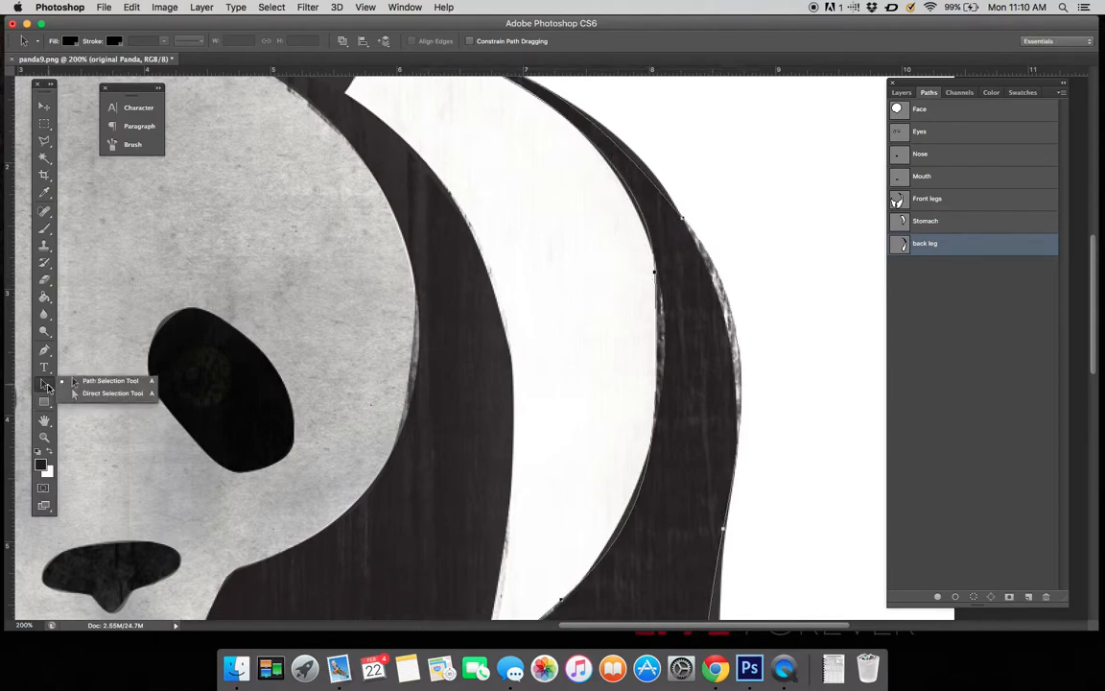
left_click(47, 352)
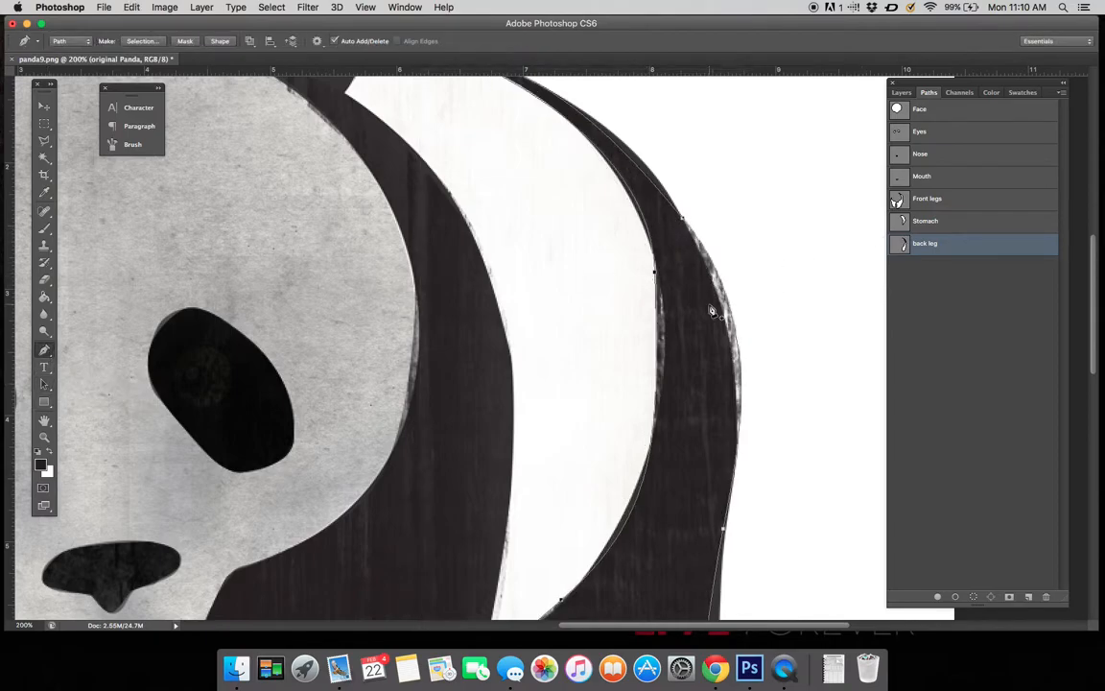
left_click_drag(657, 275, 619, 248)
key("super+z")
left_click(39, 109)
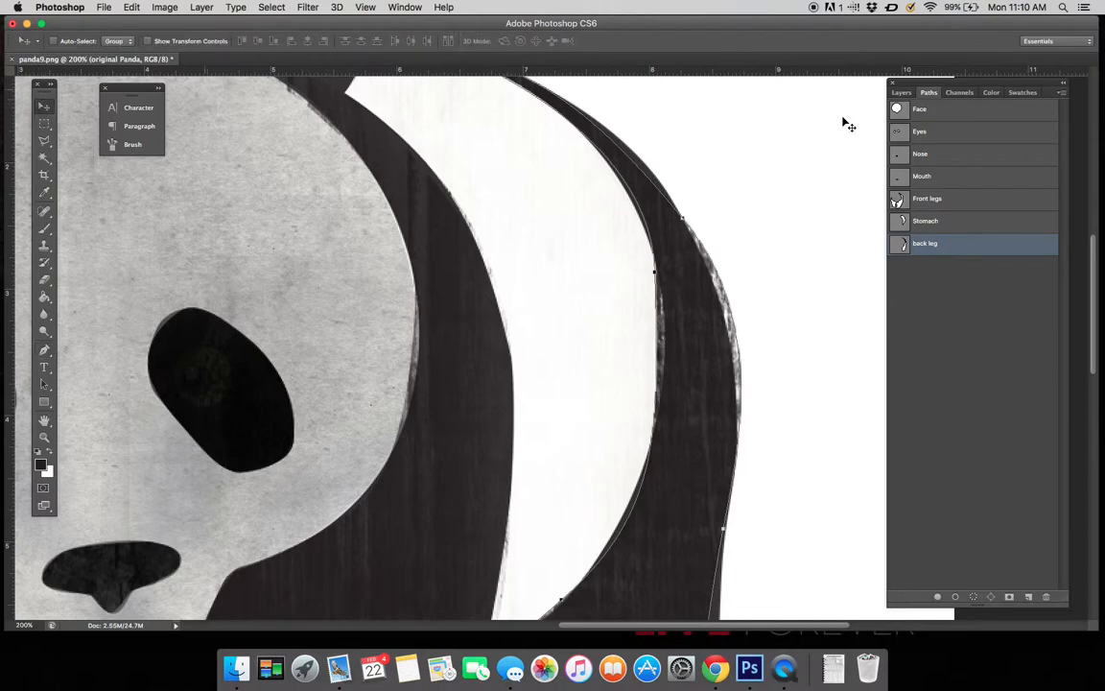
right_click(906, 100)
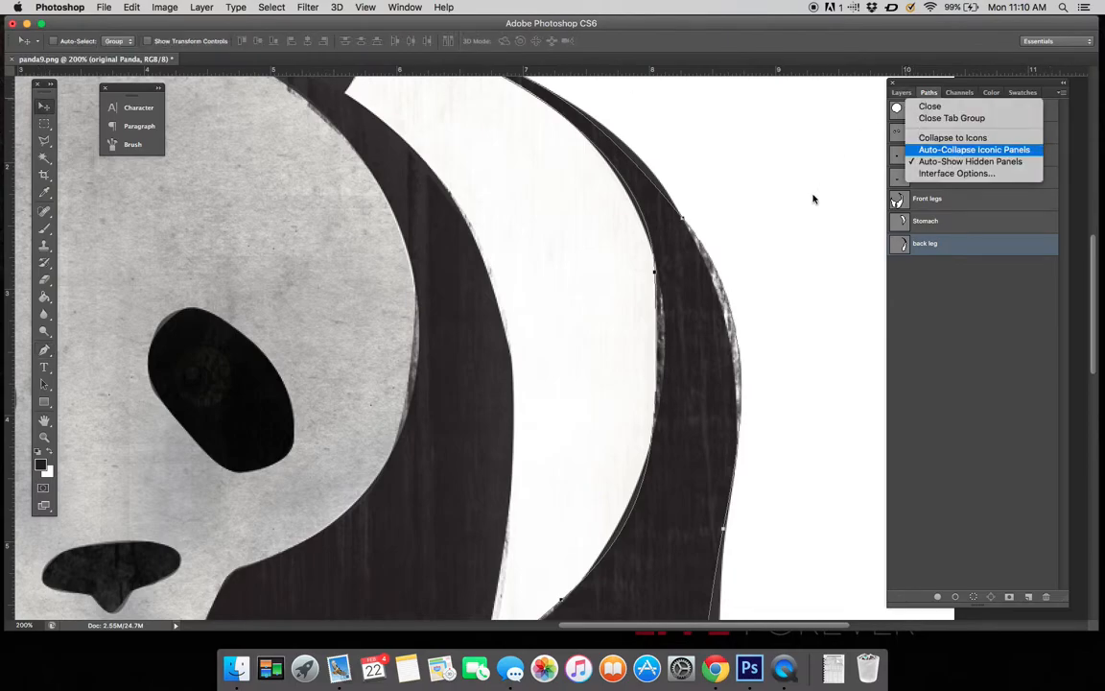
left_click(921, 375)
key("super+minus")
key("super+minus")
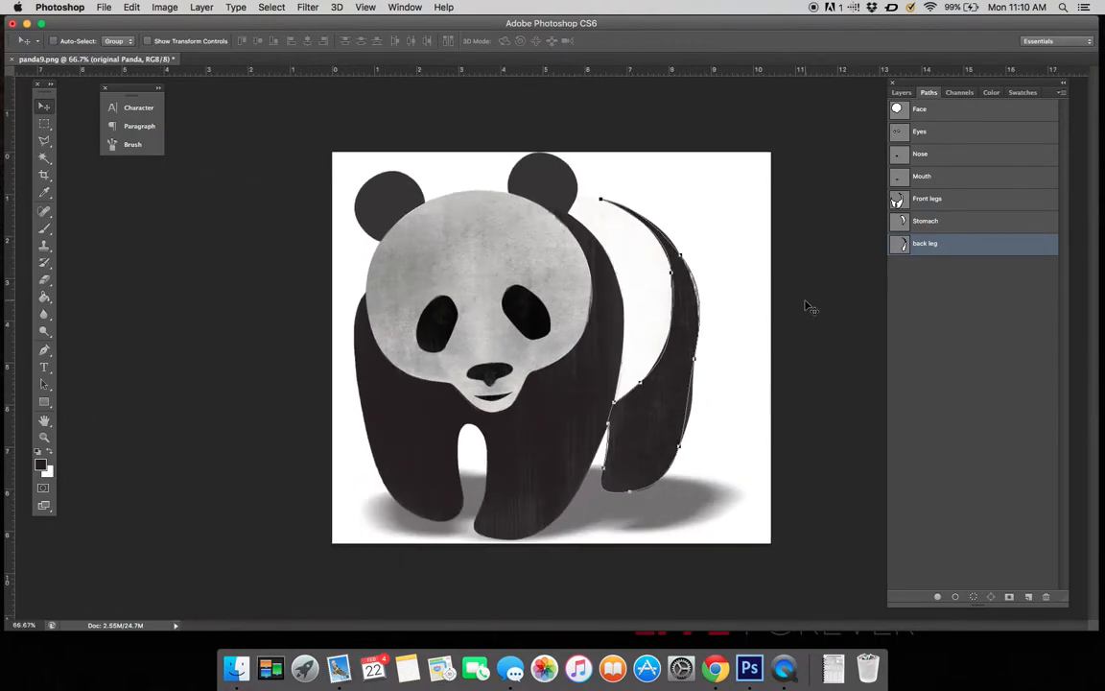
left_click(900, 92)
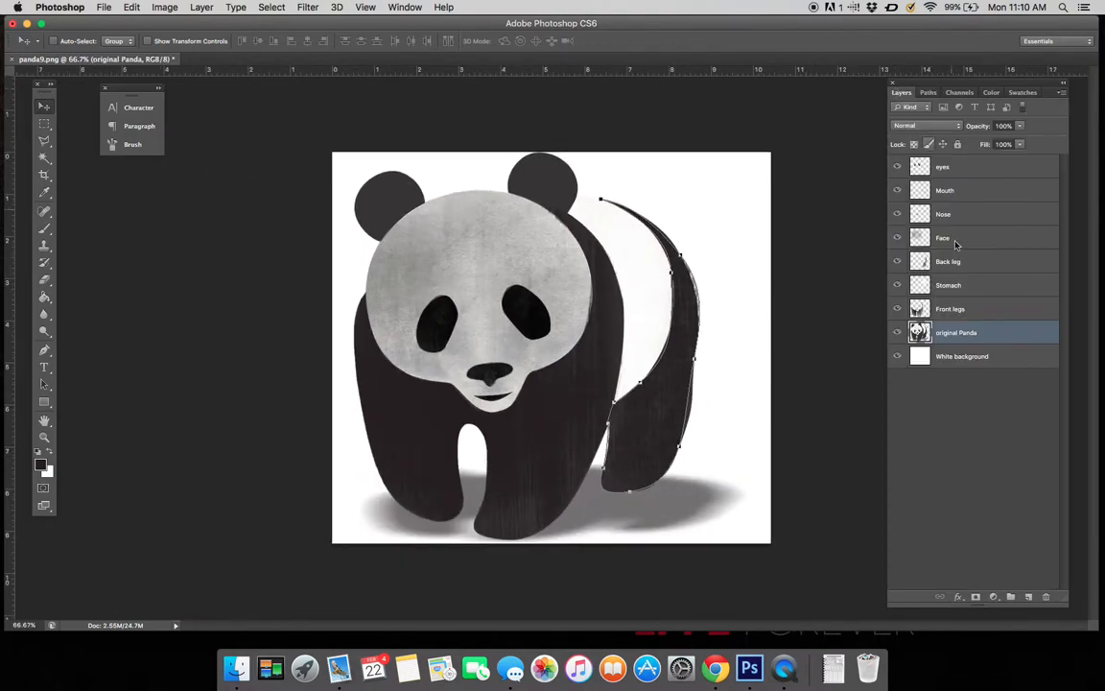
Make the Back leg layer active and deselect the back leg path so its outline no longer shows on the canvas
left_click(962, 311)
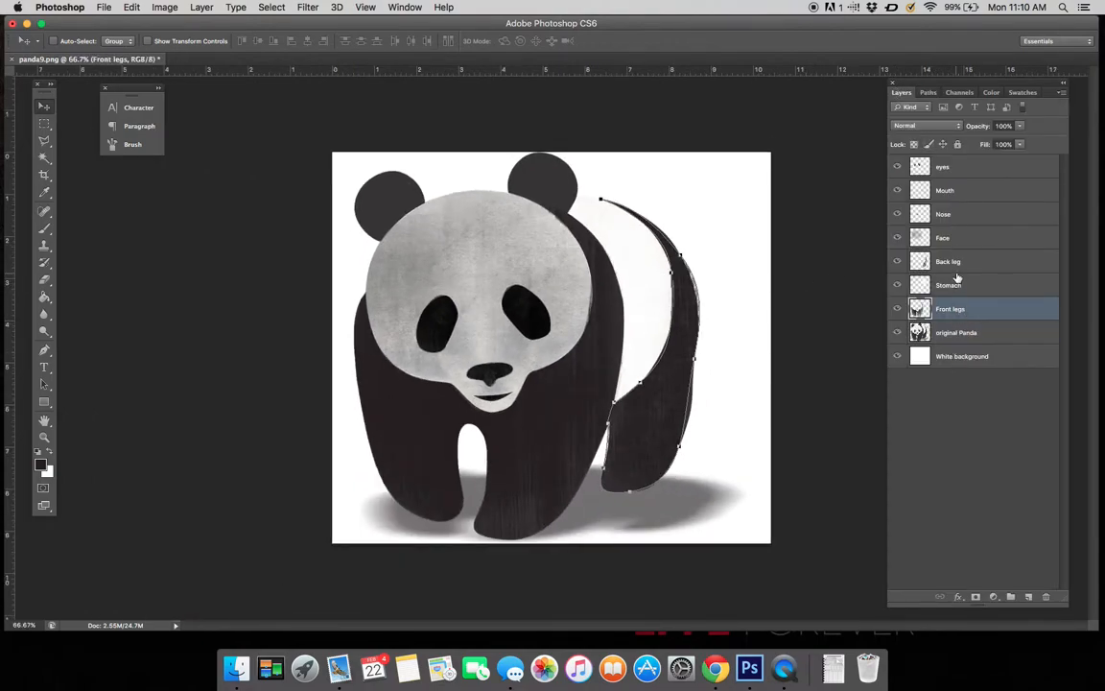
left_click(952, 262)
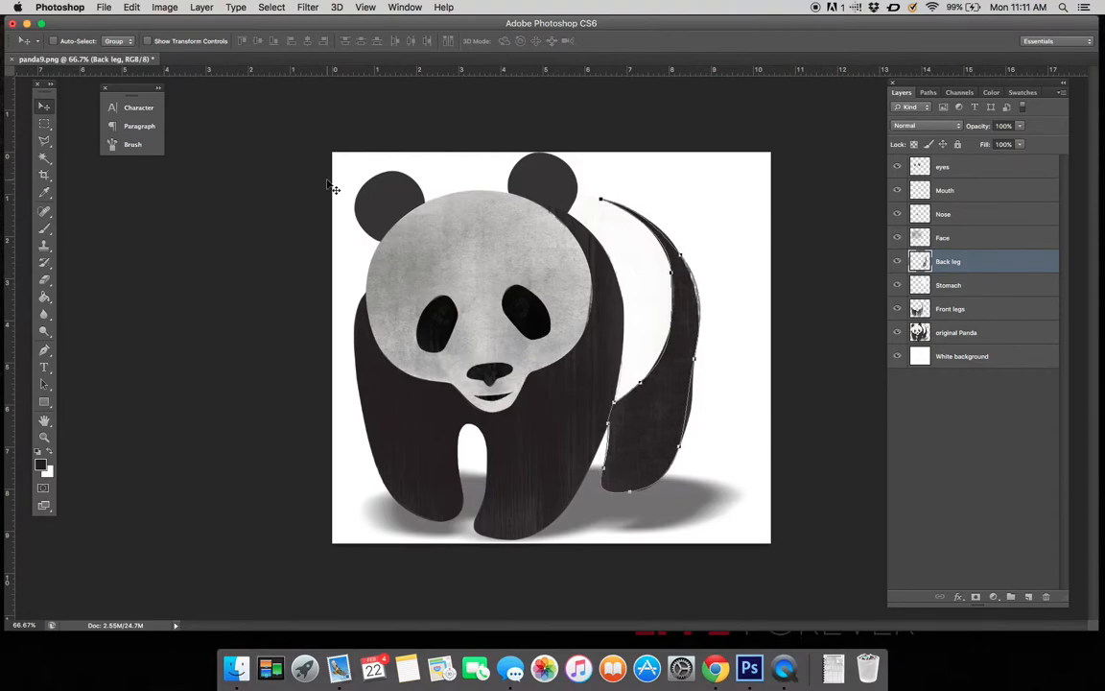
left_click(44, 123)
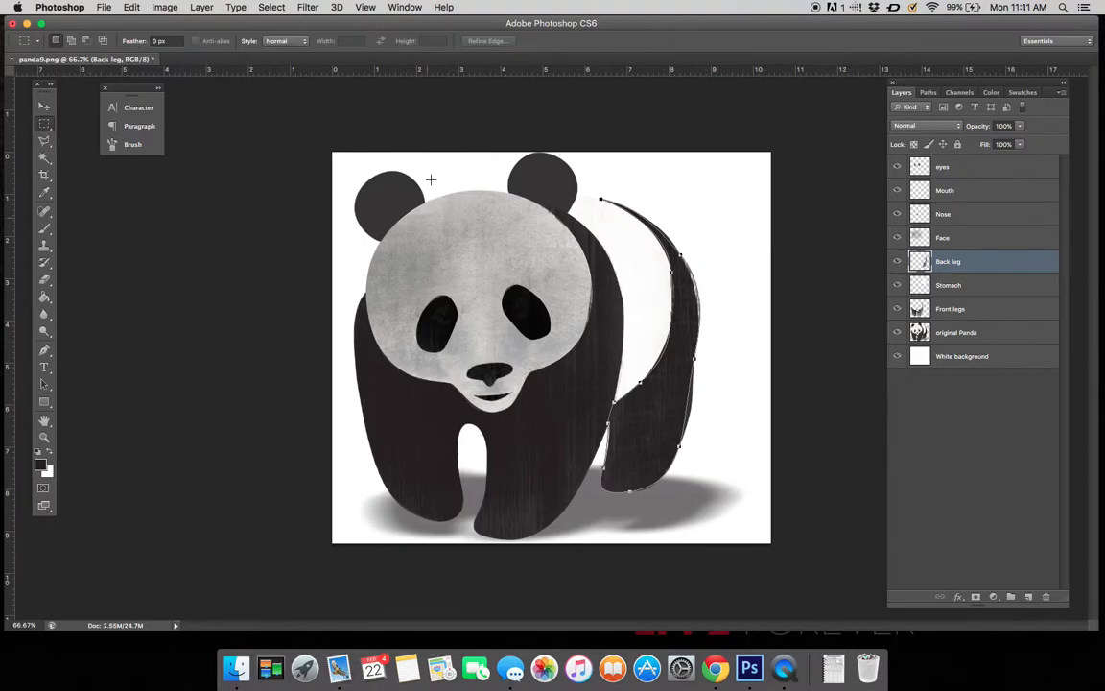
left_click(928, 93)
left_click(970, 484)
left_click(900, 94)
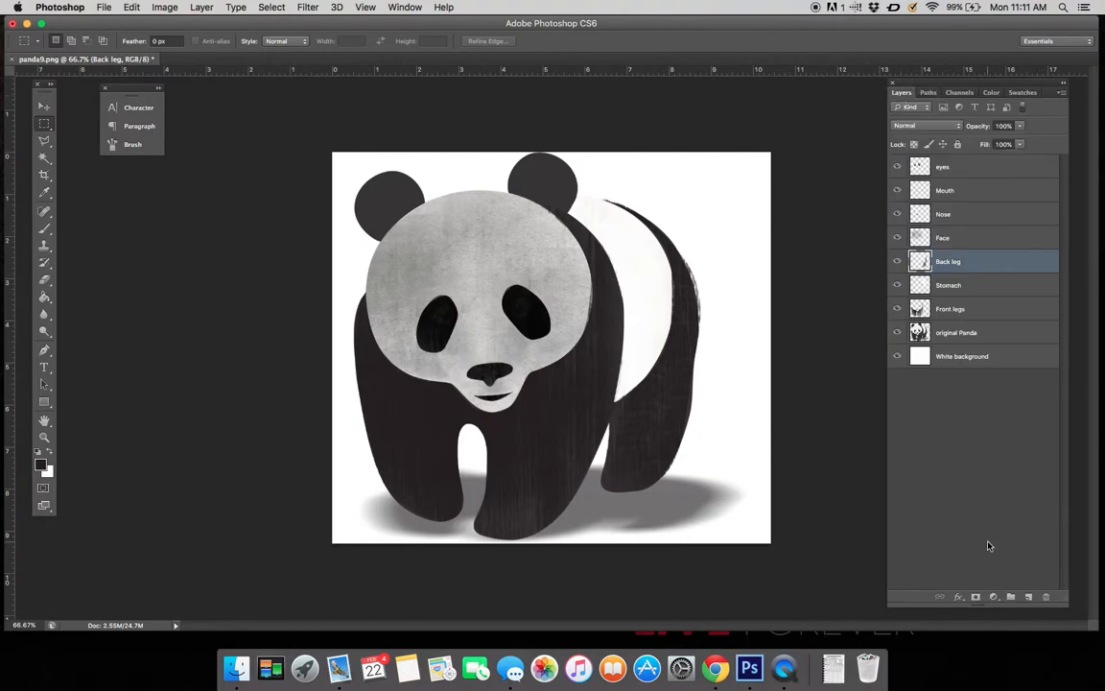
Add a new layer above Back leg and name it "ears"
left_click(1028, 597)
double_click(948, 261)
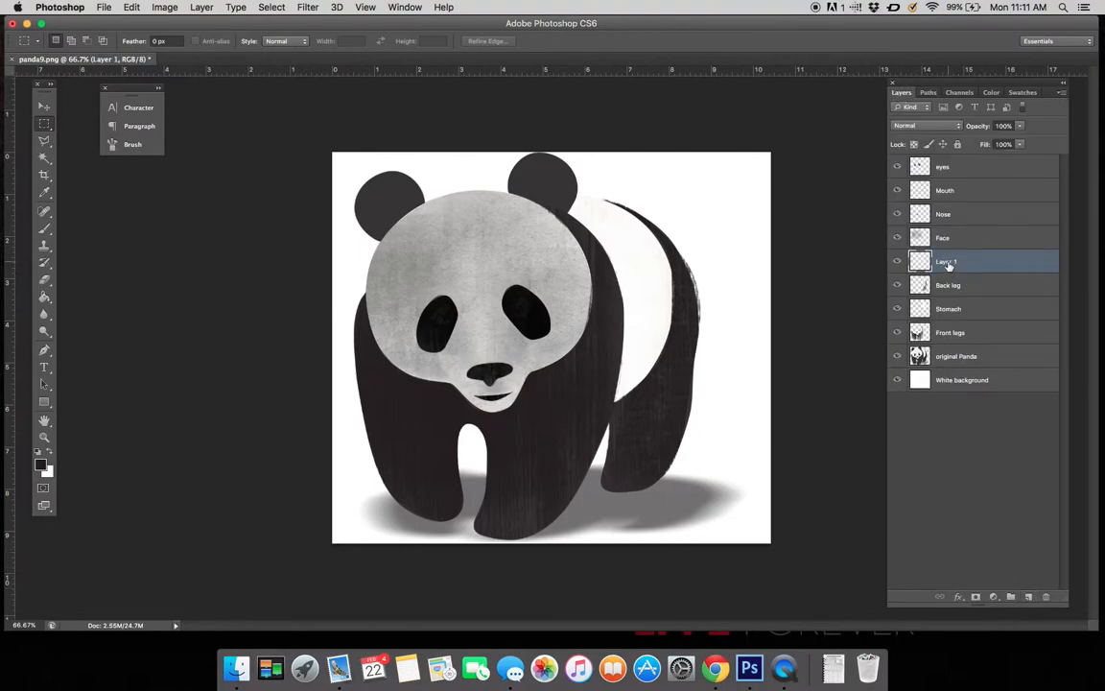
type("ears")
key("Return")
Trace the panda's left-hand ear with the Pen tool as a closed path that follows the head's edge
key("super+plus")
scroll(439, 216, "up", 2)
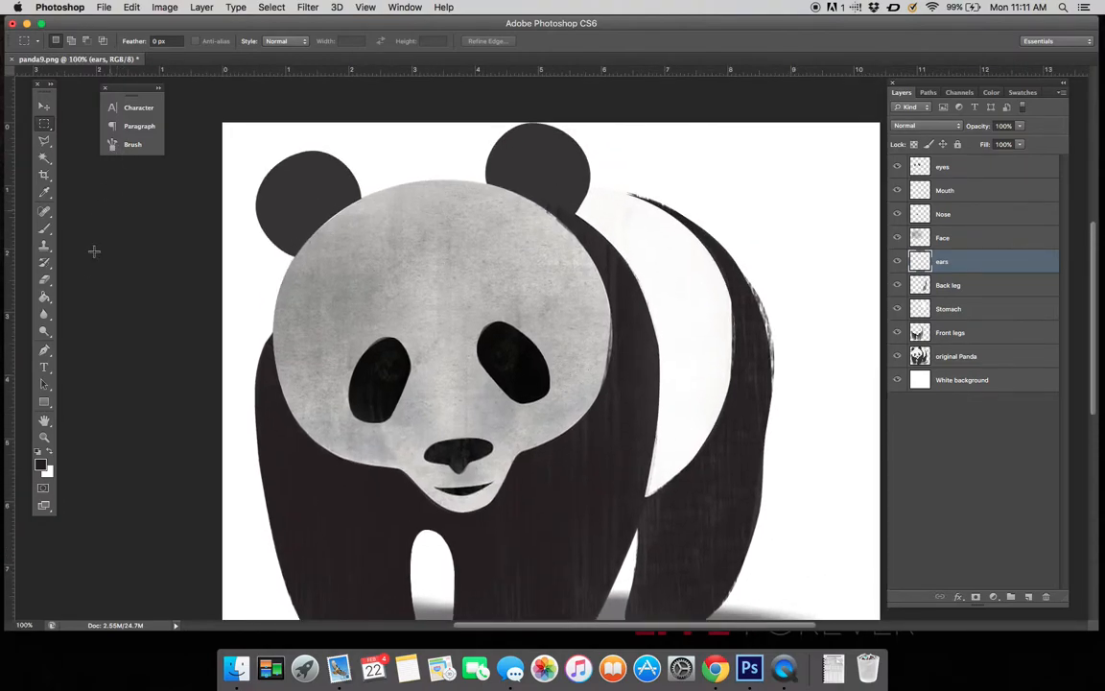
left_click(44, 350)
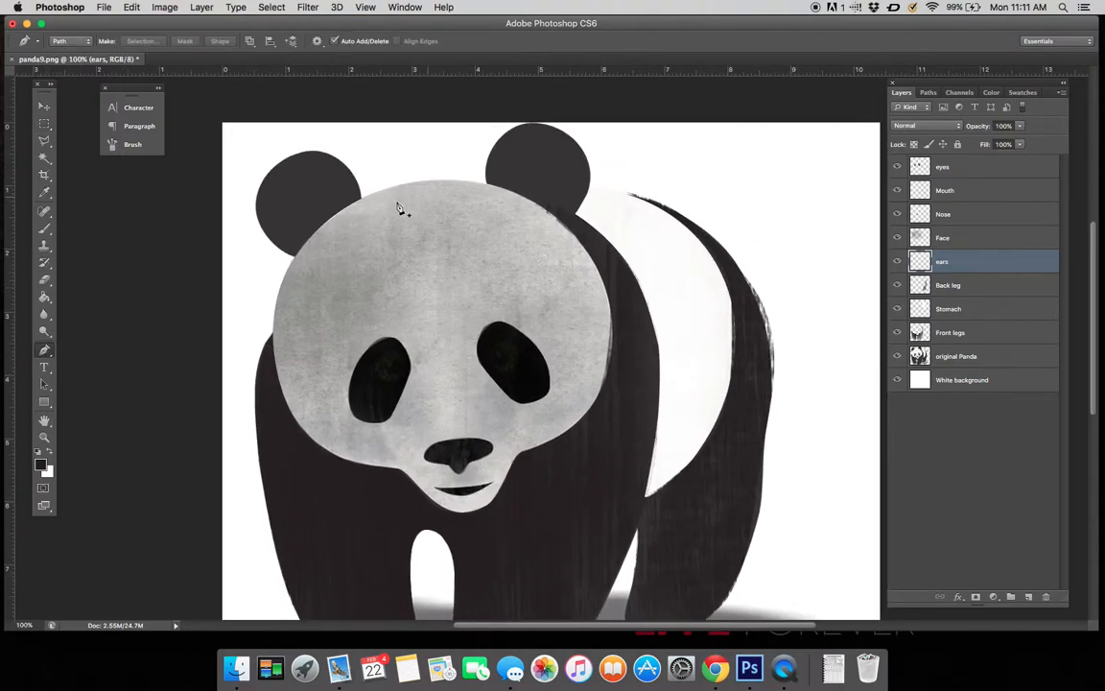
left_click(360, 197)
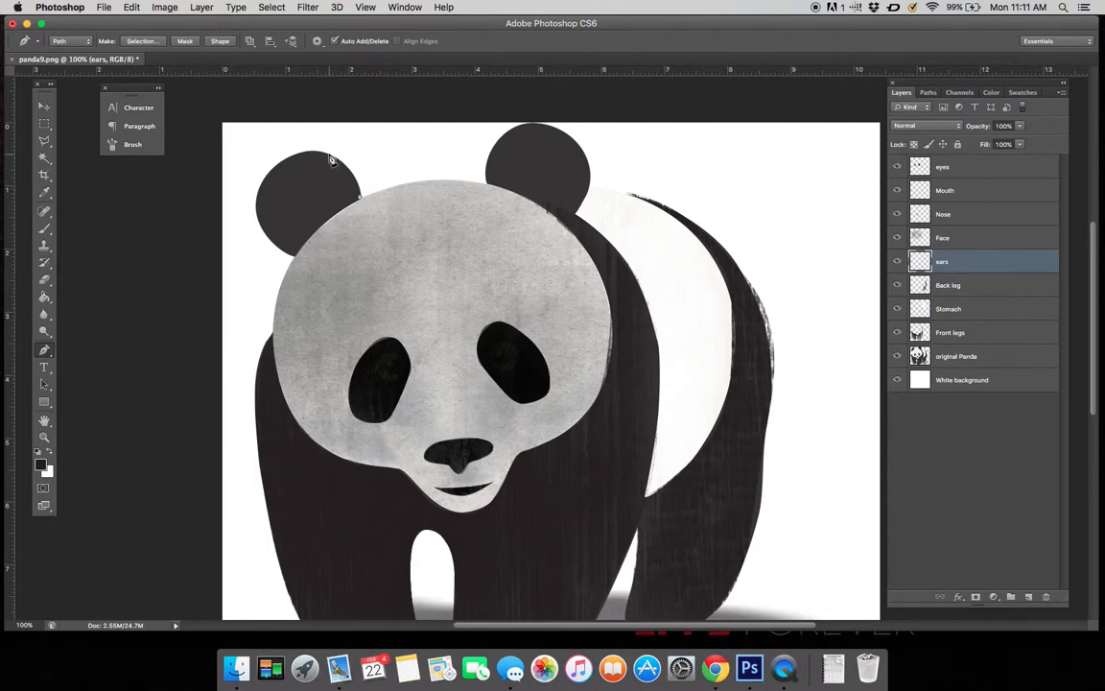
left_click_drag(326, 154, 258, 188)
left_click_drag(269, 240, 296, 261)
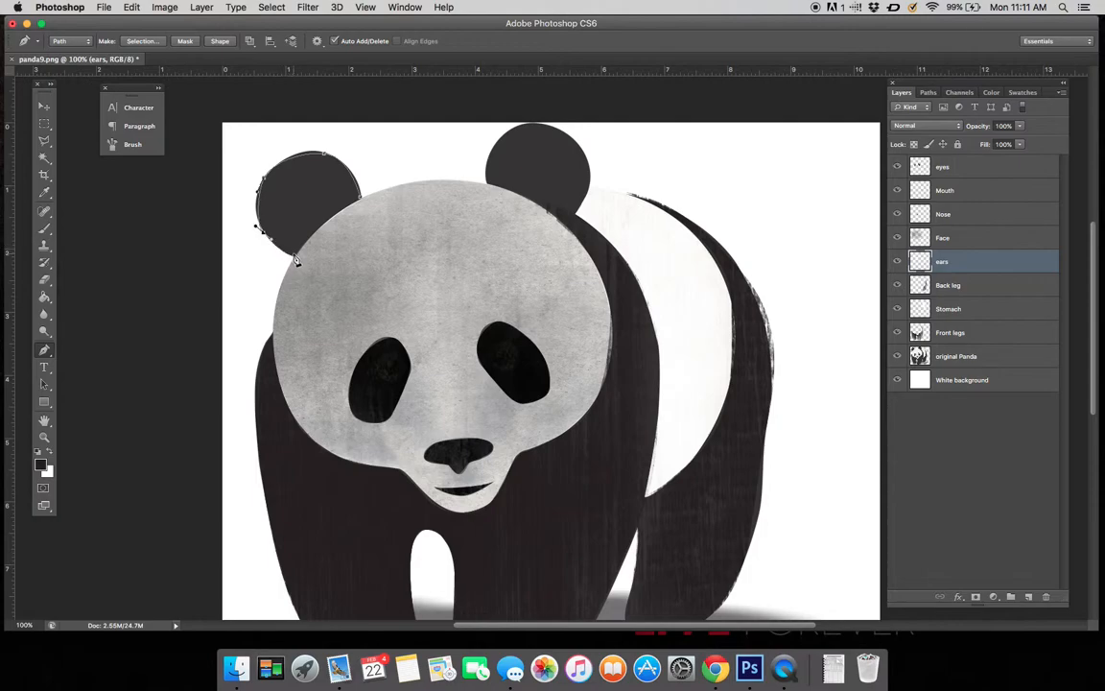
left_click(362, 203)
Trace the panda's right-hand ear as a second closed subpath with the Pen tool and deselect its anchor points
left_click(488, 182)
left_click_drag(512, 133, 588, 191)
key("super+z")
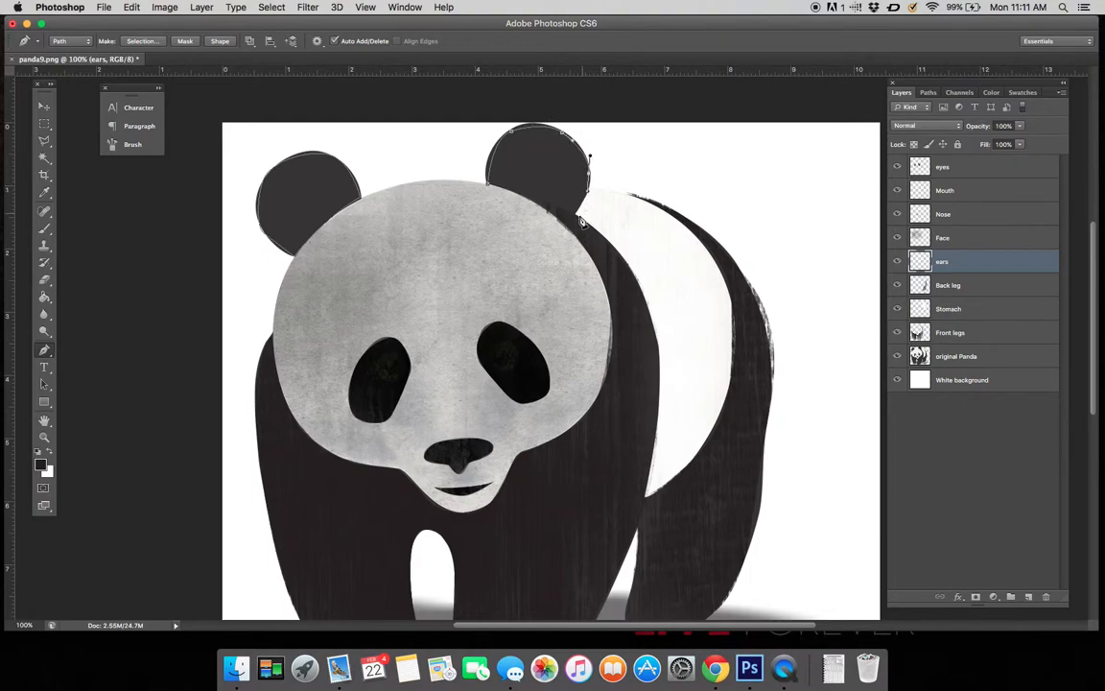
left_click(564, 226)
left_click_drag(489, 184, 491, 137)
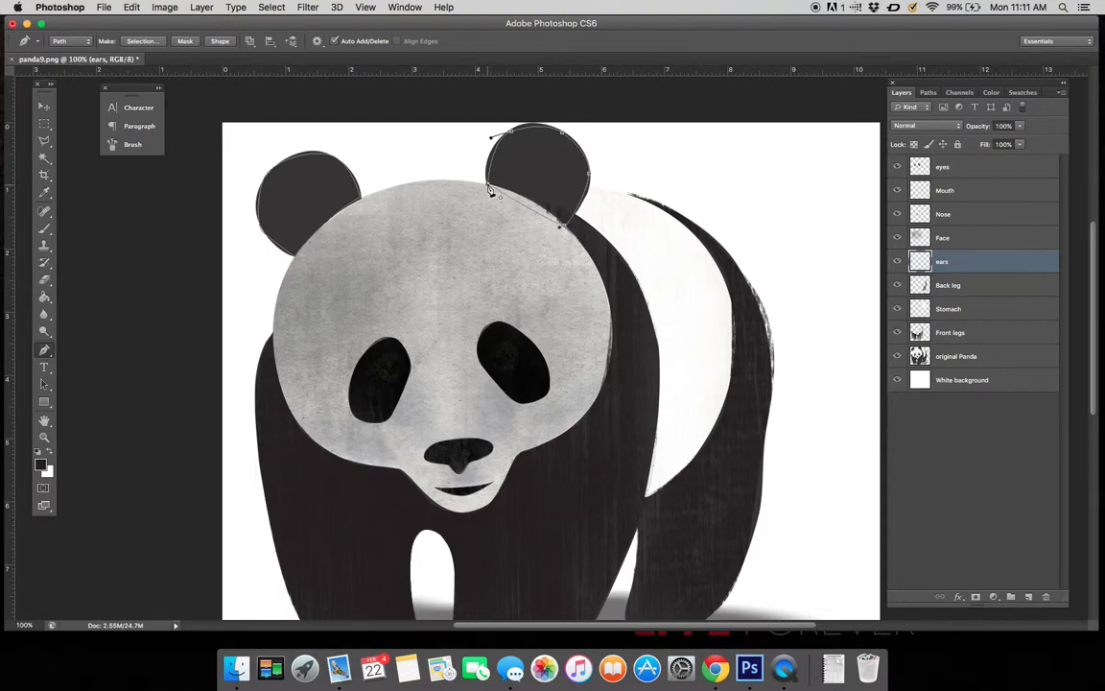
left_click(416, 165, "super")
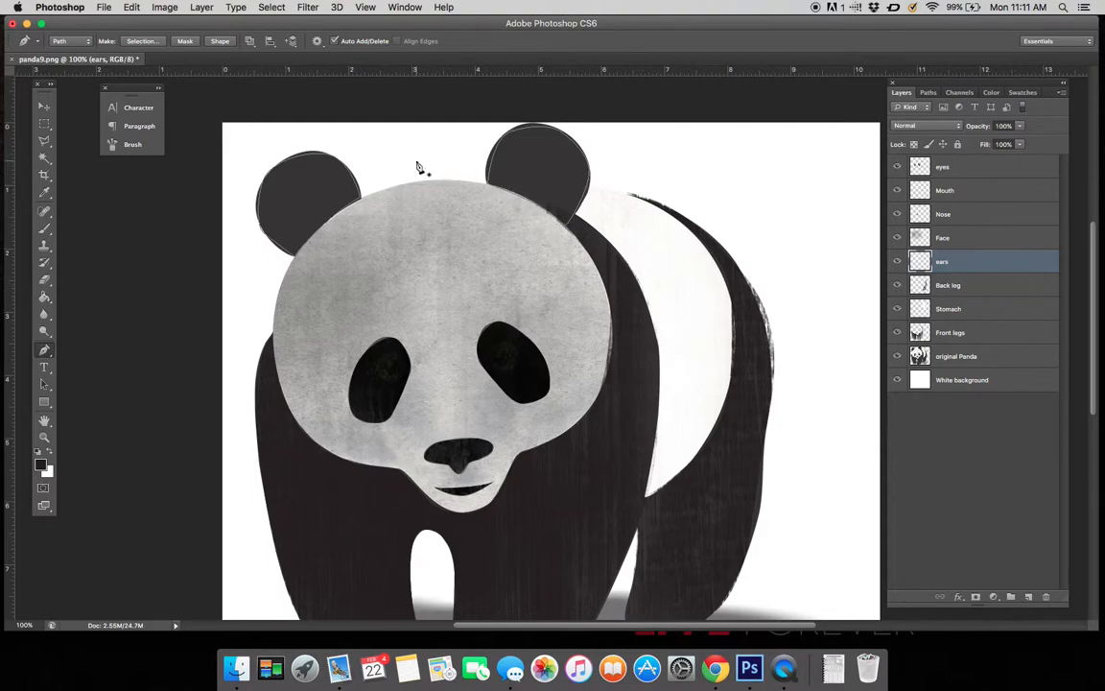
Save the work path of both ears under the name "ears"
left_click(928, 93)
double_click(926, 266)
type("ears")
key("Return")
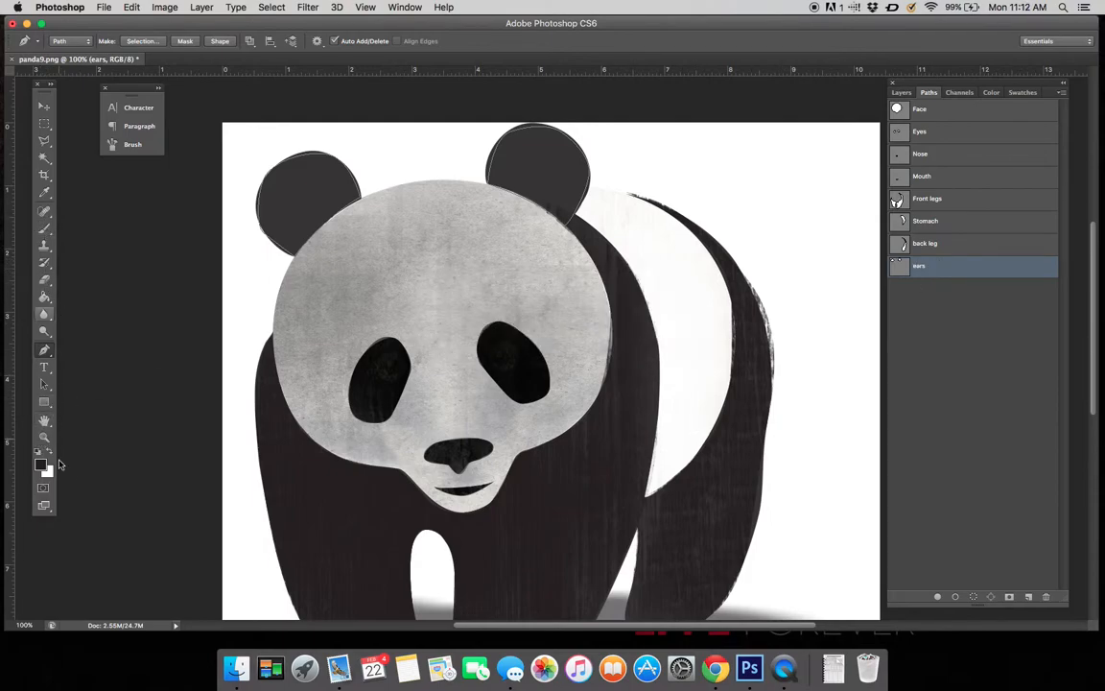
Paint both ears on the ears layer with the 619 px grunge brush inside a selection made from the ears path, and deselect
left_click(50, 229)
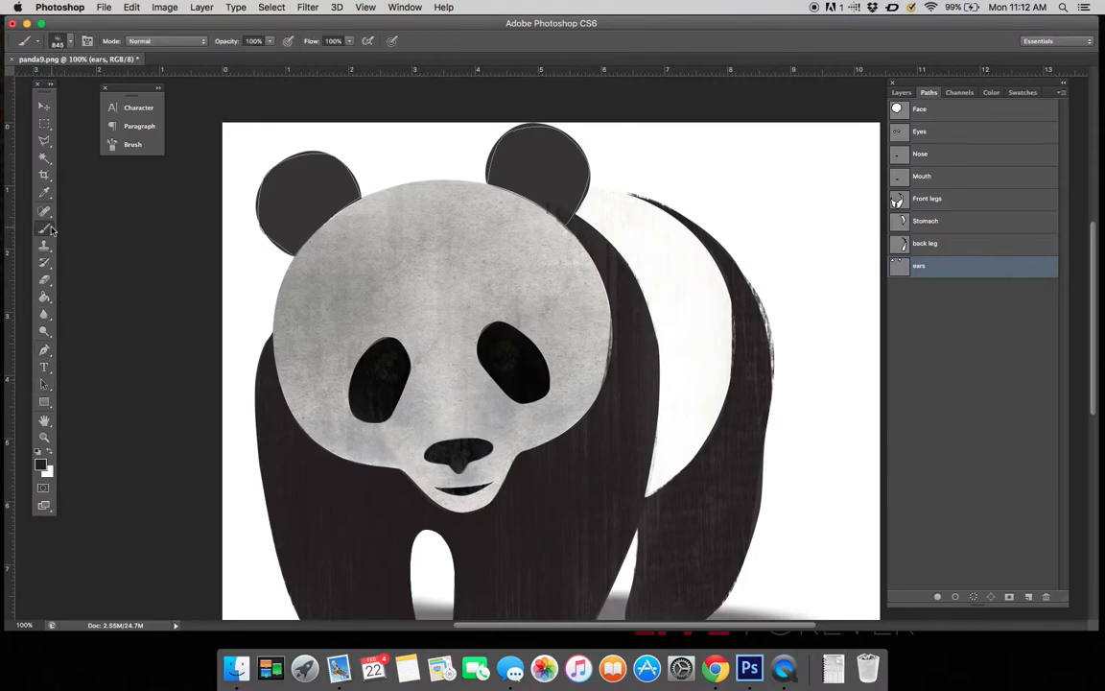
left_click(70, 43)
left_click(94, 349)
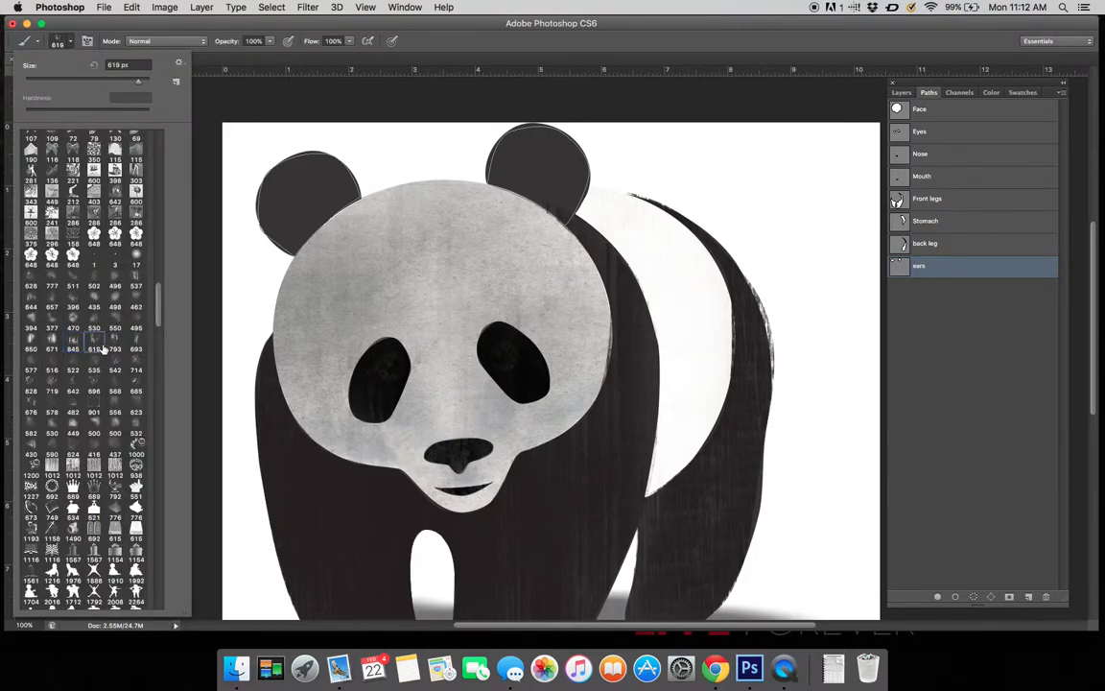
left_click(974, 597)
left_click(902, 92)
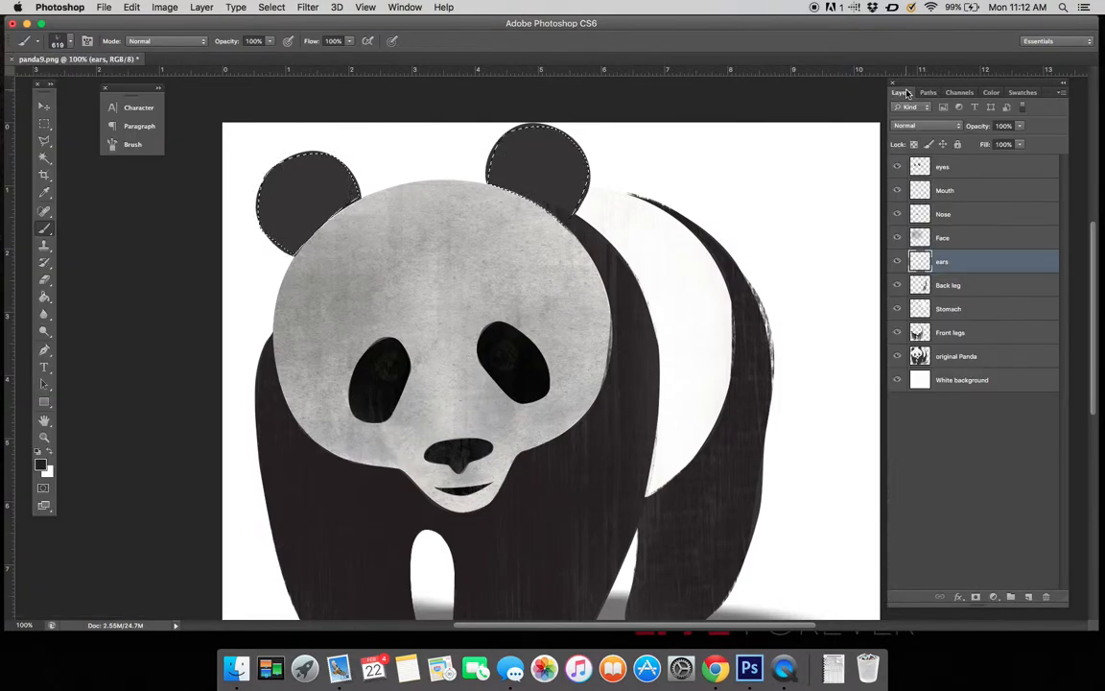
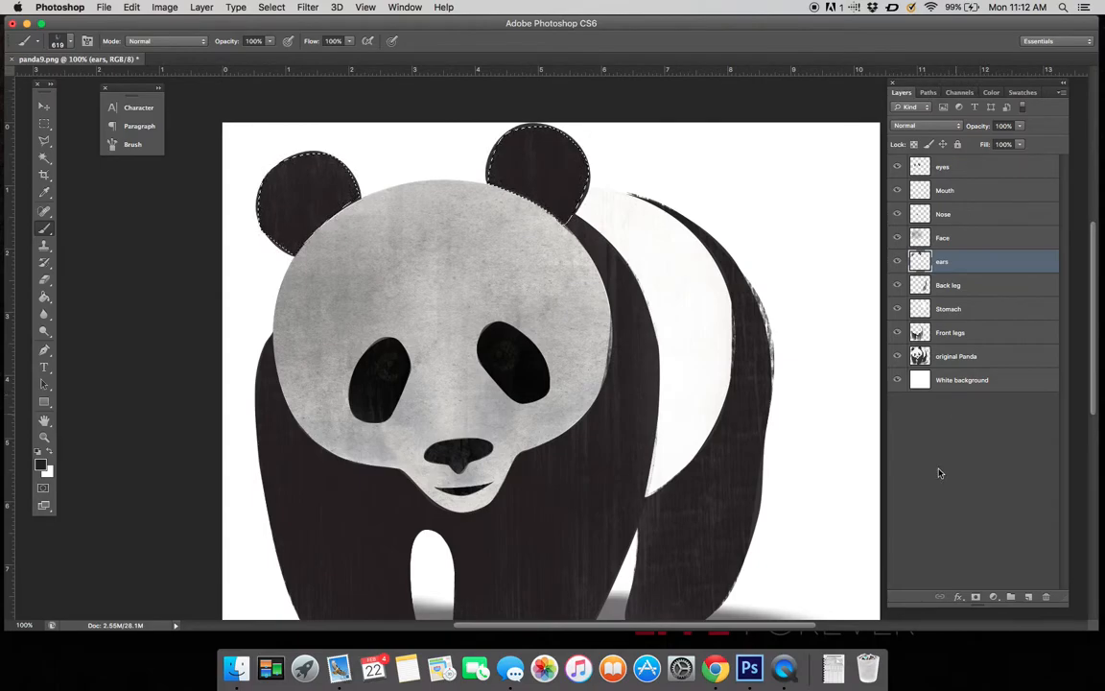
left_click(43, 123)
left_click(236, 350)
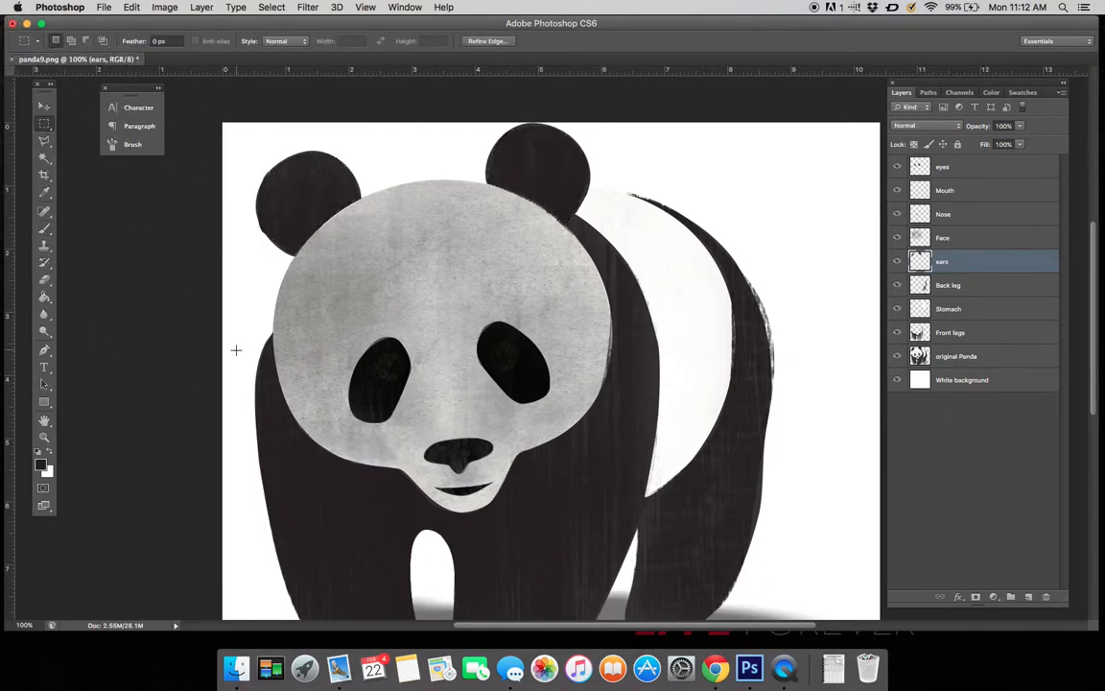
Hide the original Panda layer to leave only the textured parts, and make the Front legs layer active
left_click(43, 105)
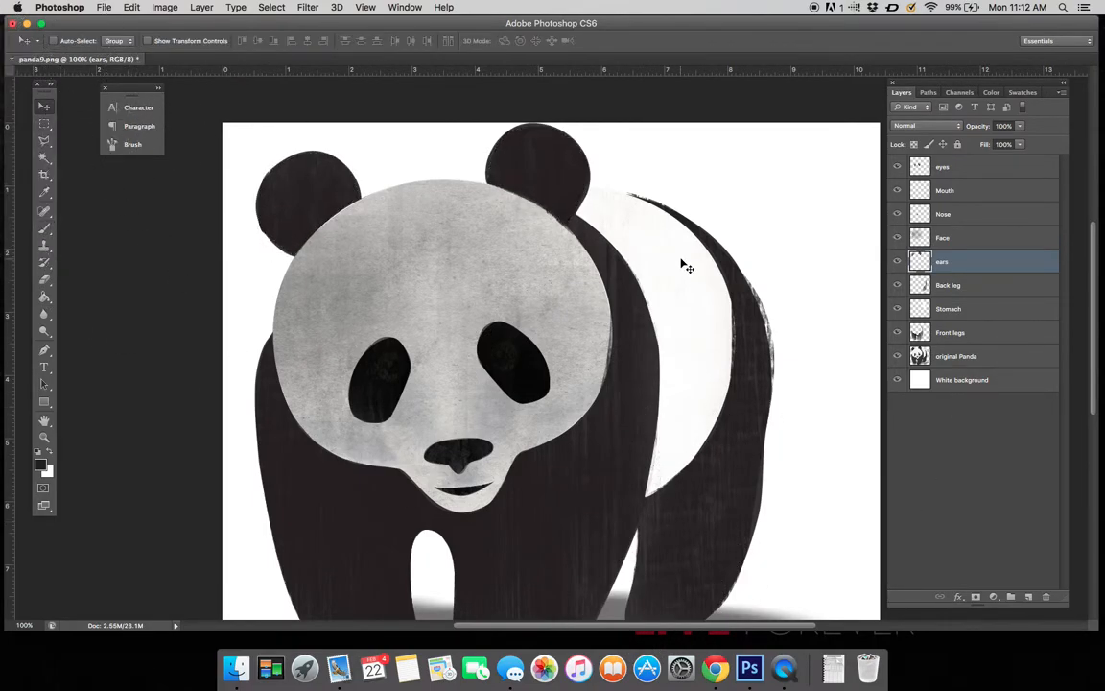
key("super+minus")
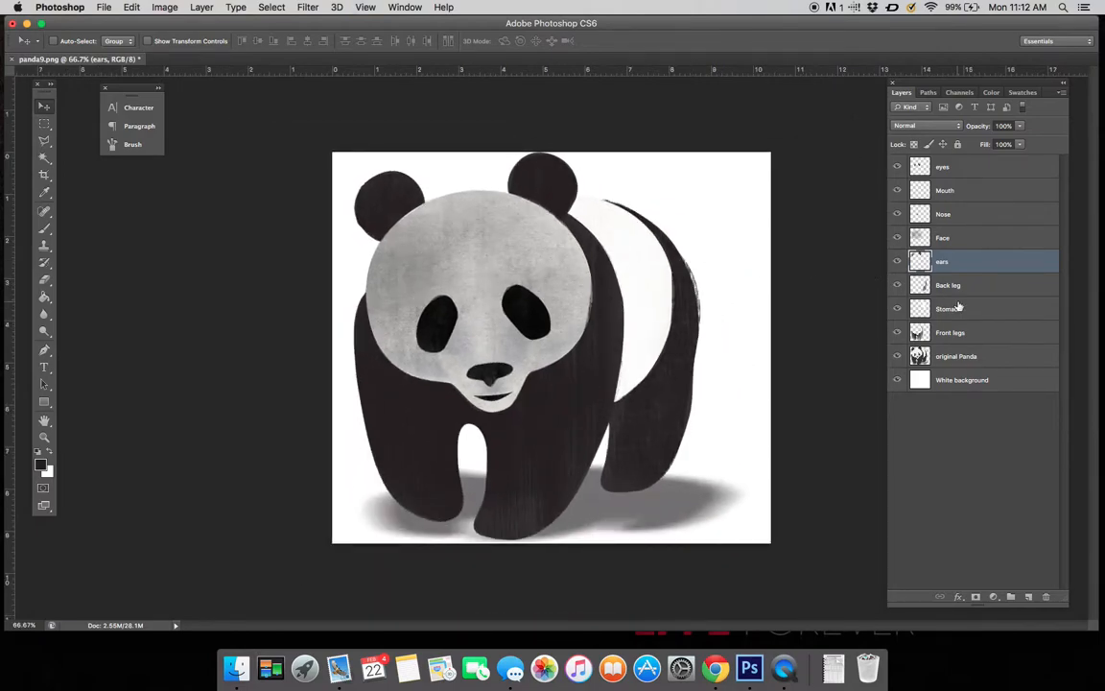
left_click(898, 357)
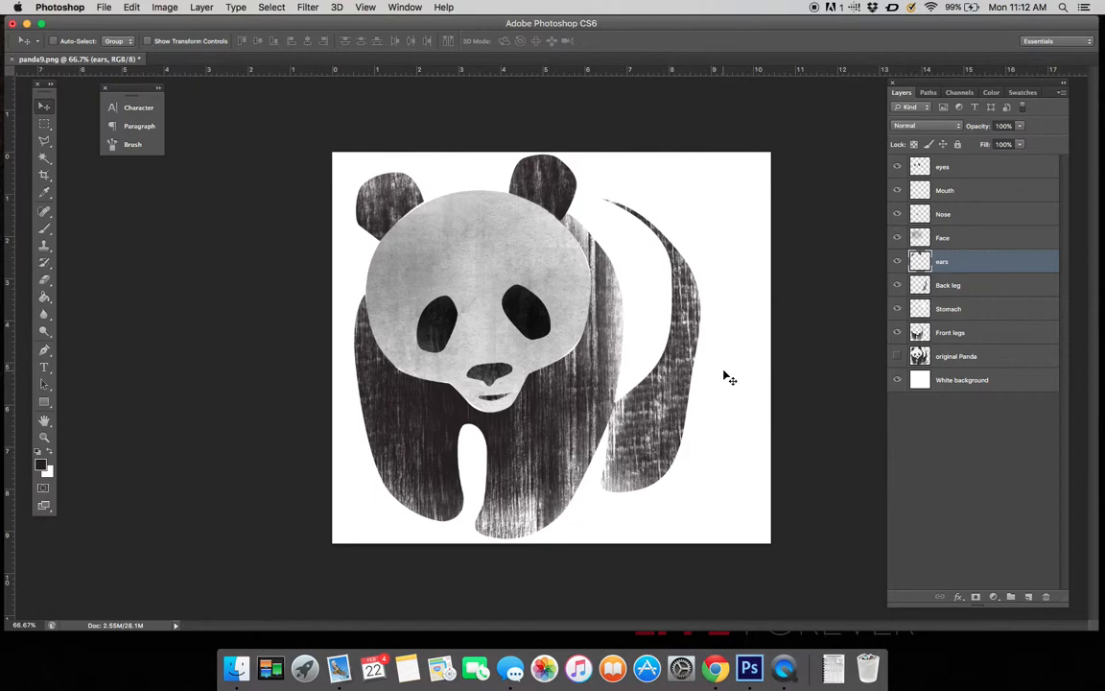
left_click(898, 356)
left_click(897, 356)
left_click(942, 333)
key("super+t")
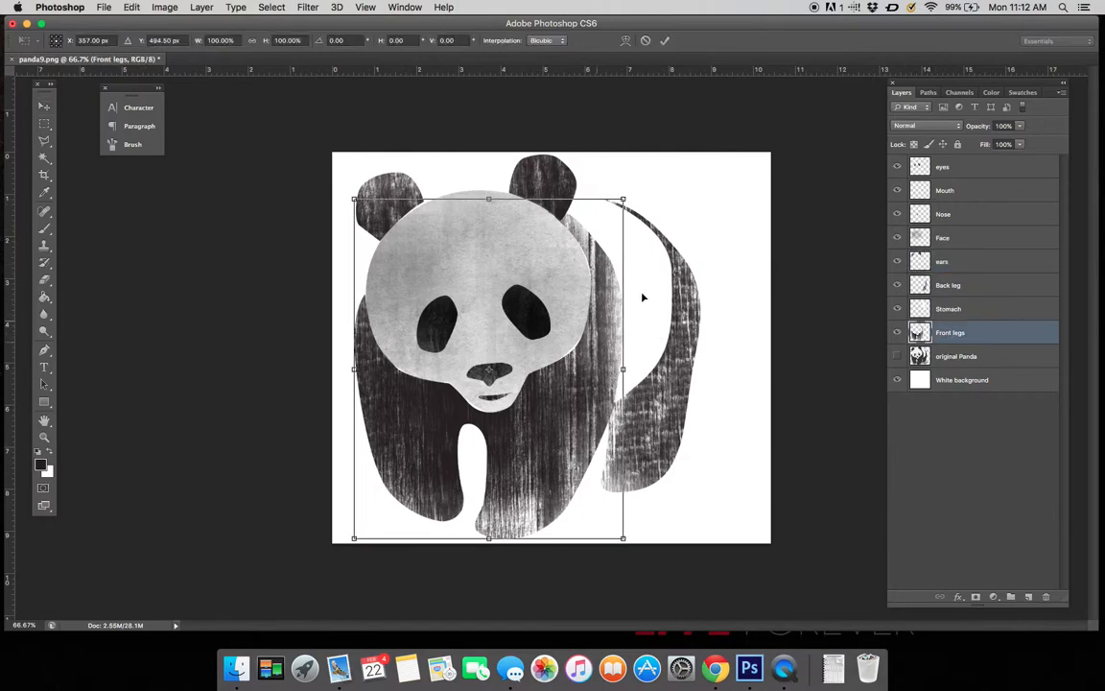
left_click_drag(625, 199, 652, 207)
key("super+z")
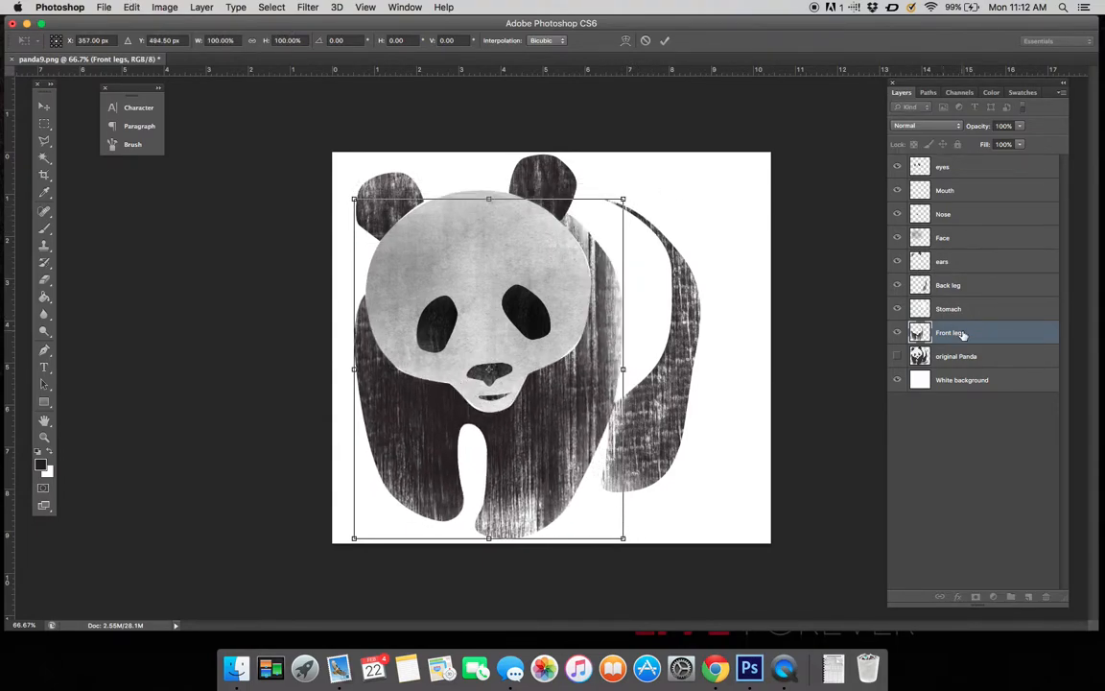
key("Escape")
key("Left")
key("Left")
key("Left")
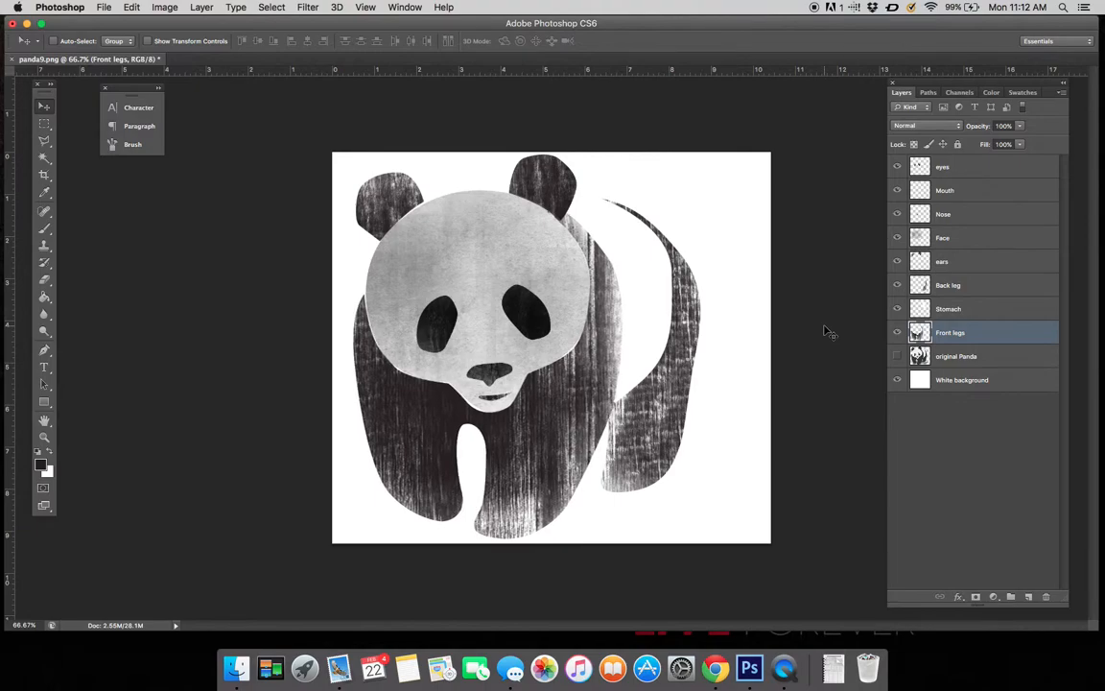
key("Right")
key("Right")
key("Right")
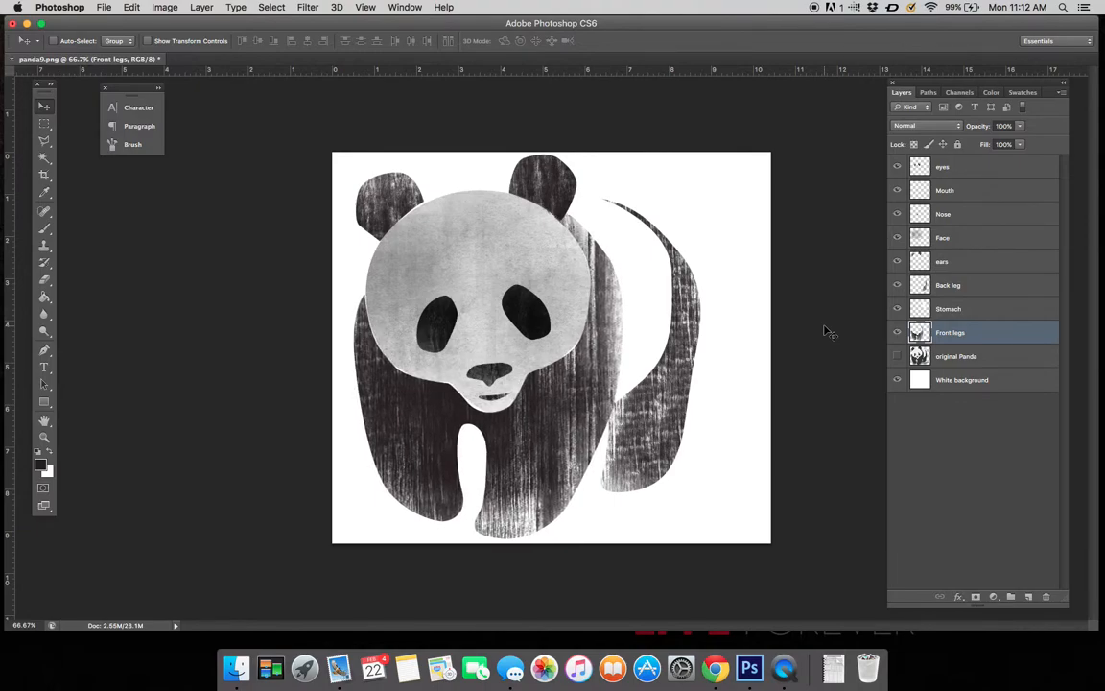
Narrow the Front legs layer slightly with Free Transform by pulling its right-hand edge inward
key("super+t")
left_click_drag(622, 369, 615, 370)
key("Return")
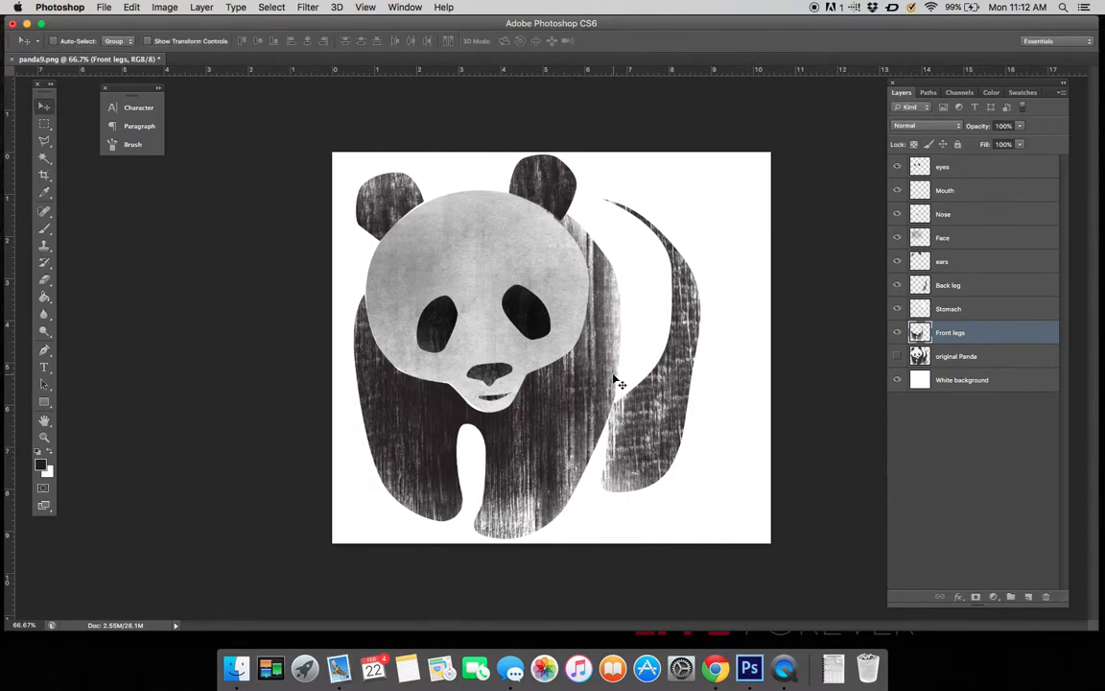
Stretch the Back leg layer slightly toward the front legs with Free Transform
left_click(953, 286)
key("super+t")
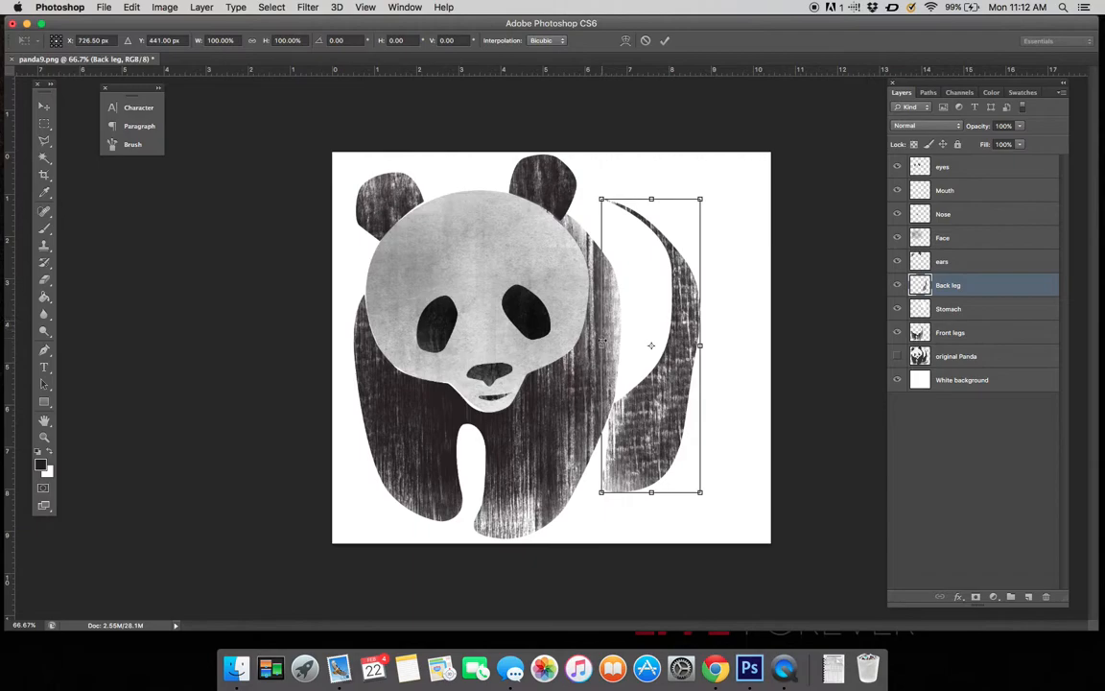
left_click_drag(598, 345, 590, 346)
key("Return")
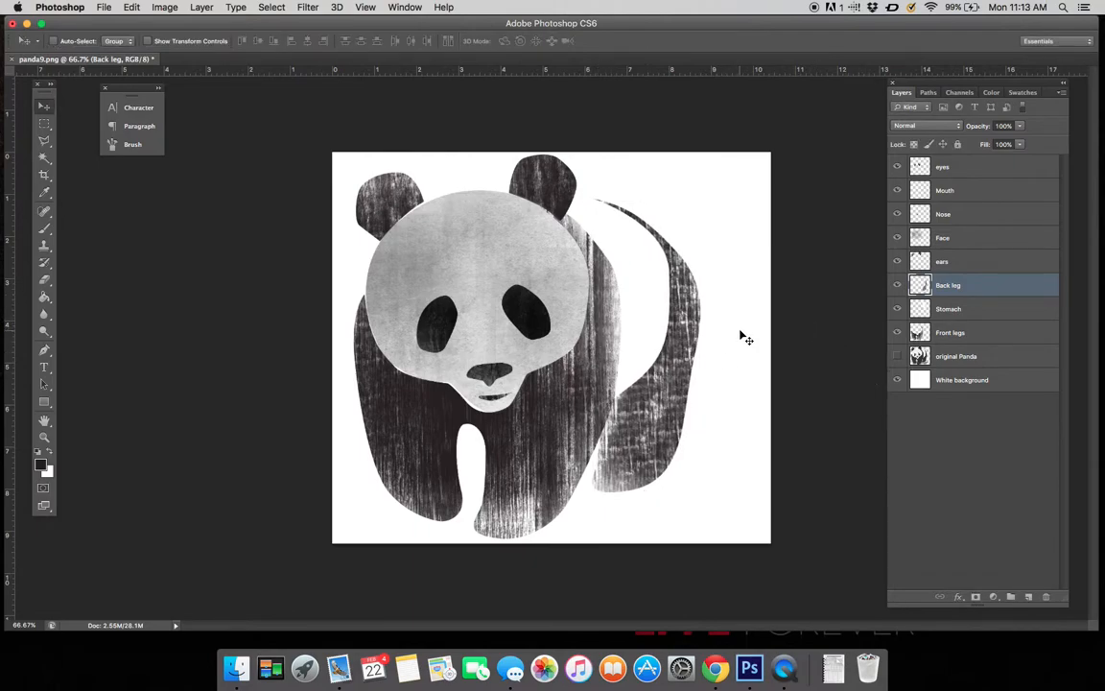
Nudge the ears layer up and down until both ears sit slightly lower against the head
left_click(955, 270)
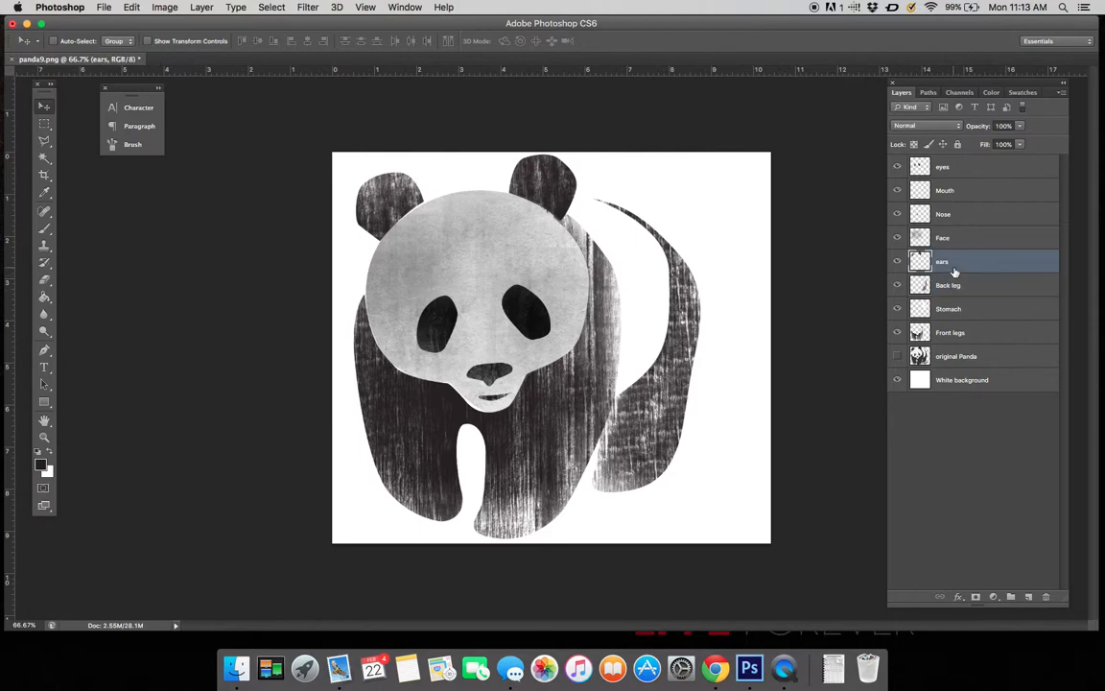
key("Up")
key("Up")
key("Up")
key("Up")
key("Down")
key("Down")
key("Down")
key("Down")
key("Down")
key("Down")
key("Up")
key("Up")
key("Up")
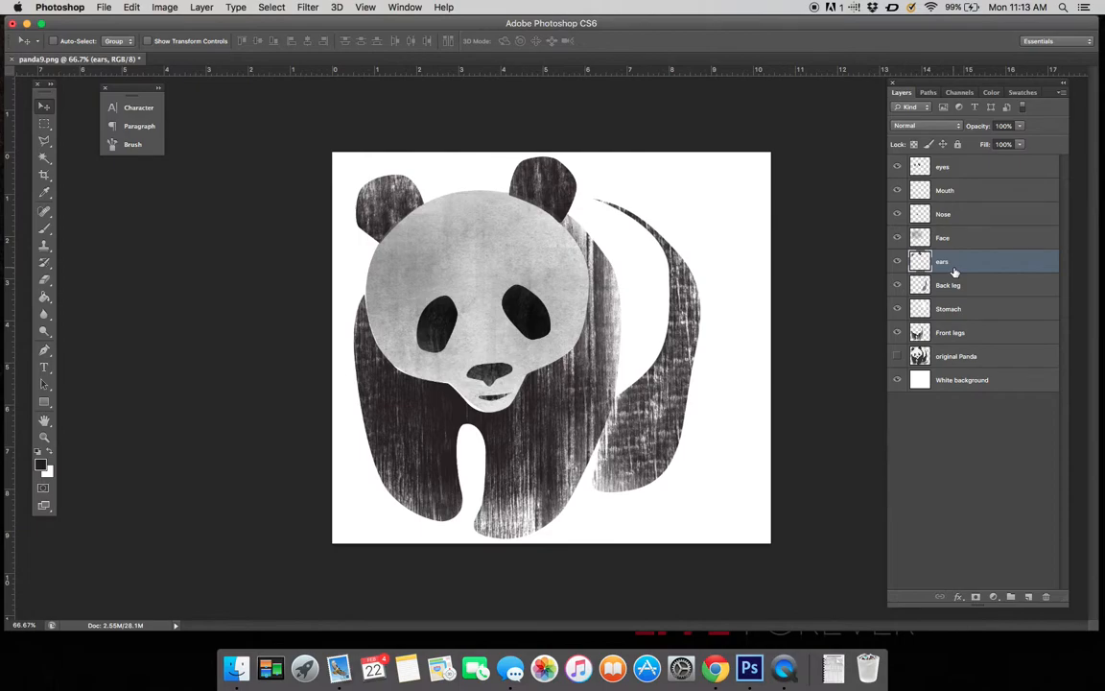
Load the Front legs path as a selection and paint over the faded right-hand leg and shoulder with the 619 px grunge brush
left_click(927, 93)
left_click(945, 176)
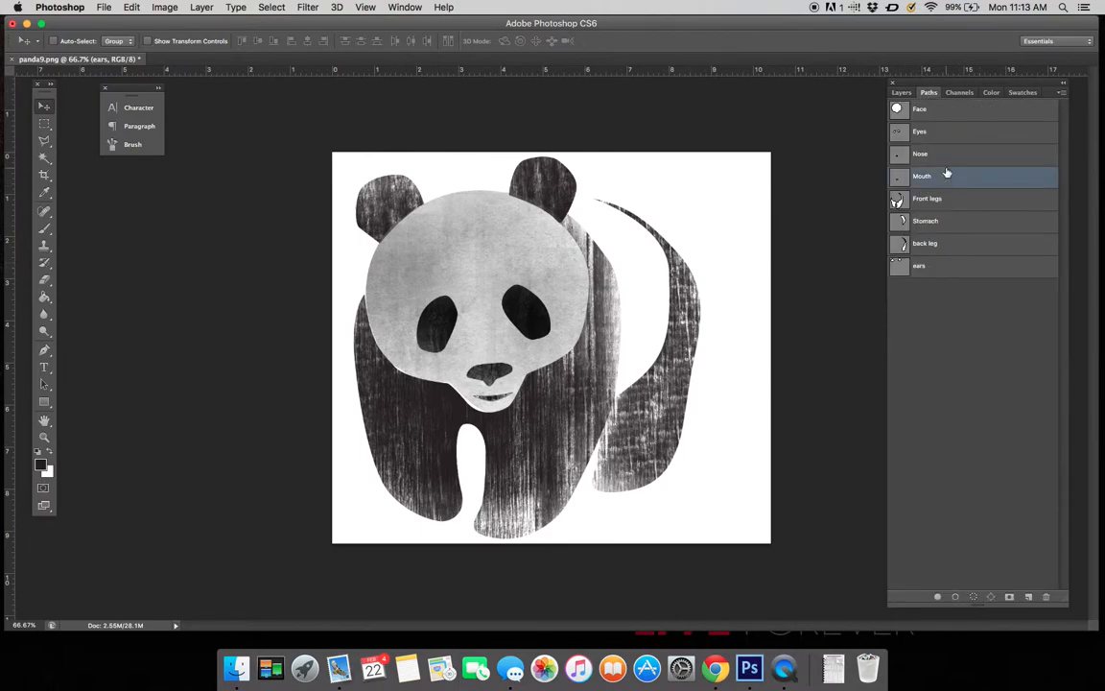
left_click(945, 199)
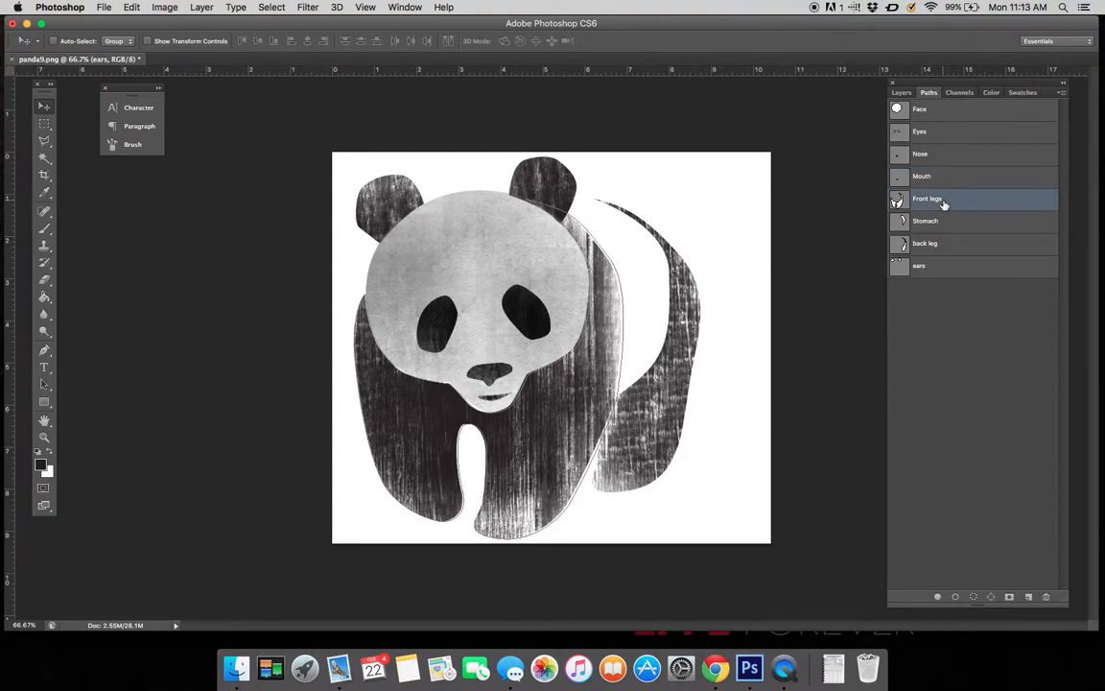
left_click(974, 598)
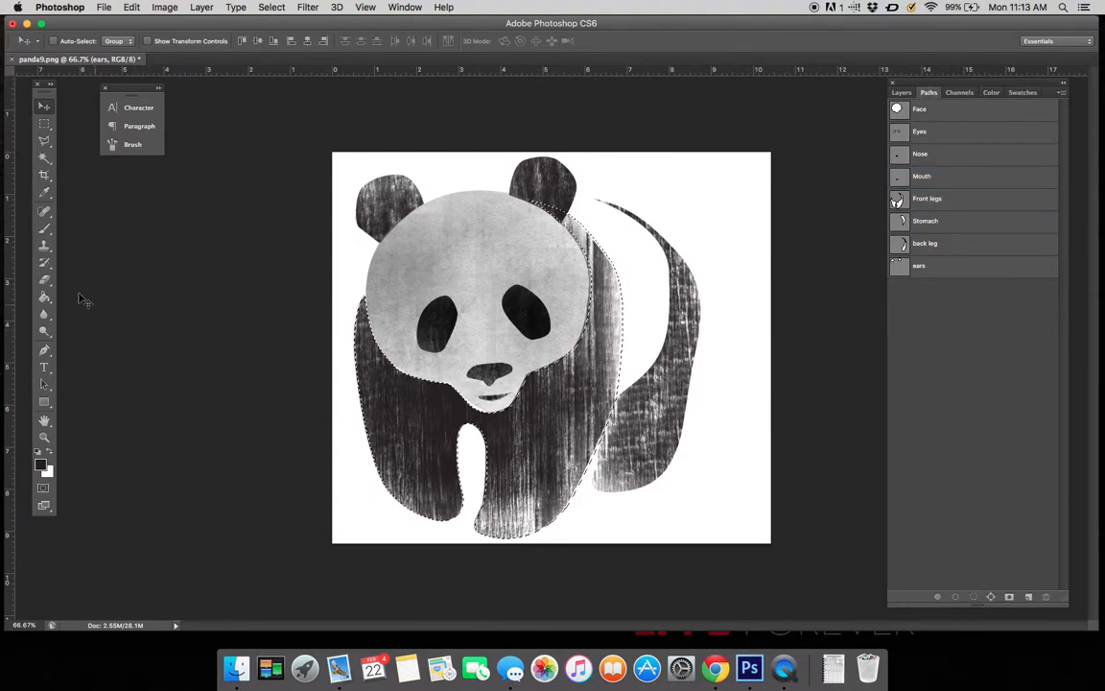
left_click(43, 231)
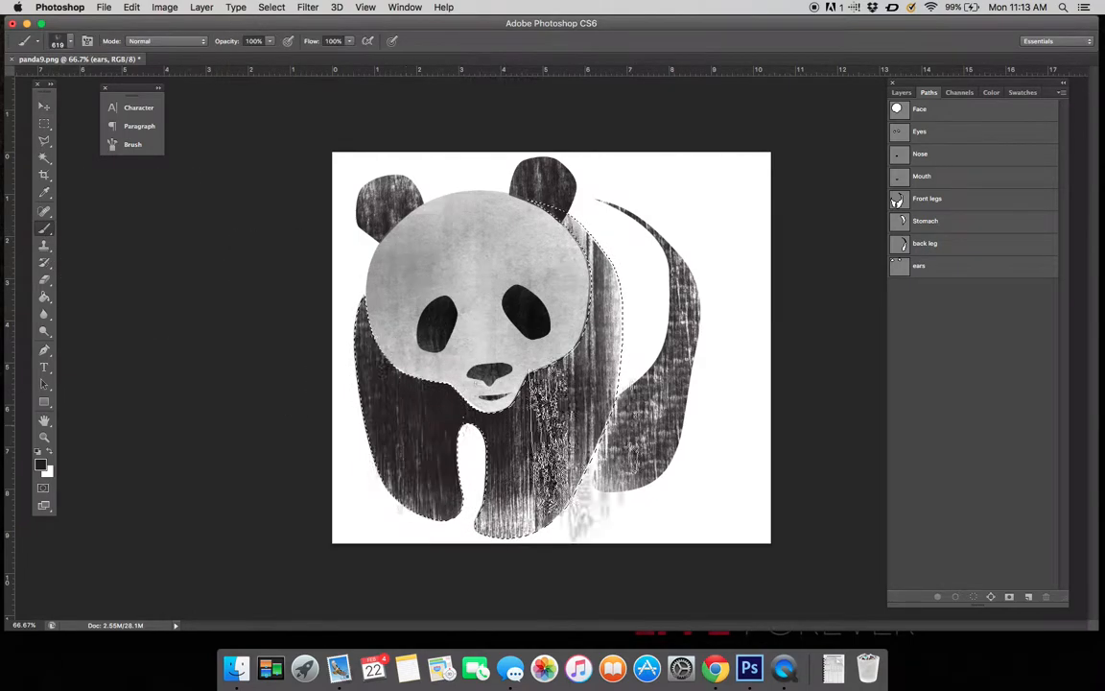
left_click_drag(610, 305, 599, 252)
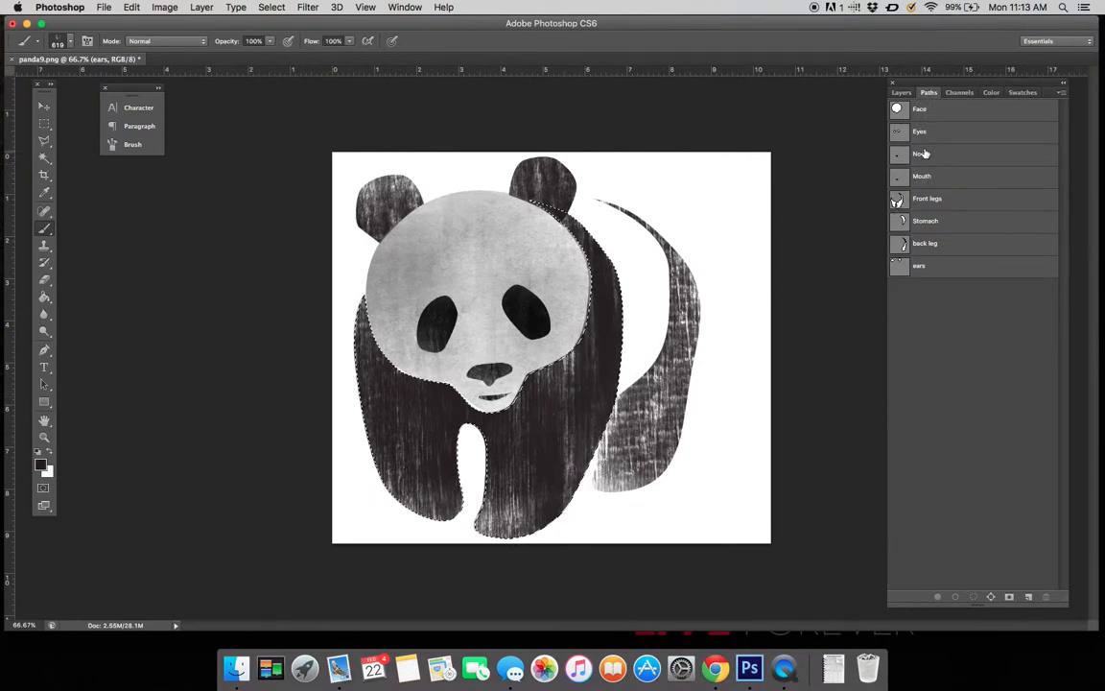
Load the back leg path as a selection, paint over the faded back leg with the 619 px grunge brush, and deselect
left_click(941, 248)
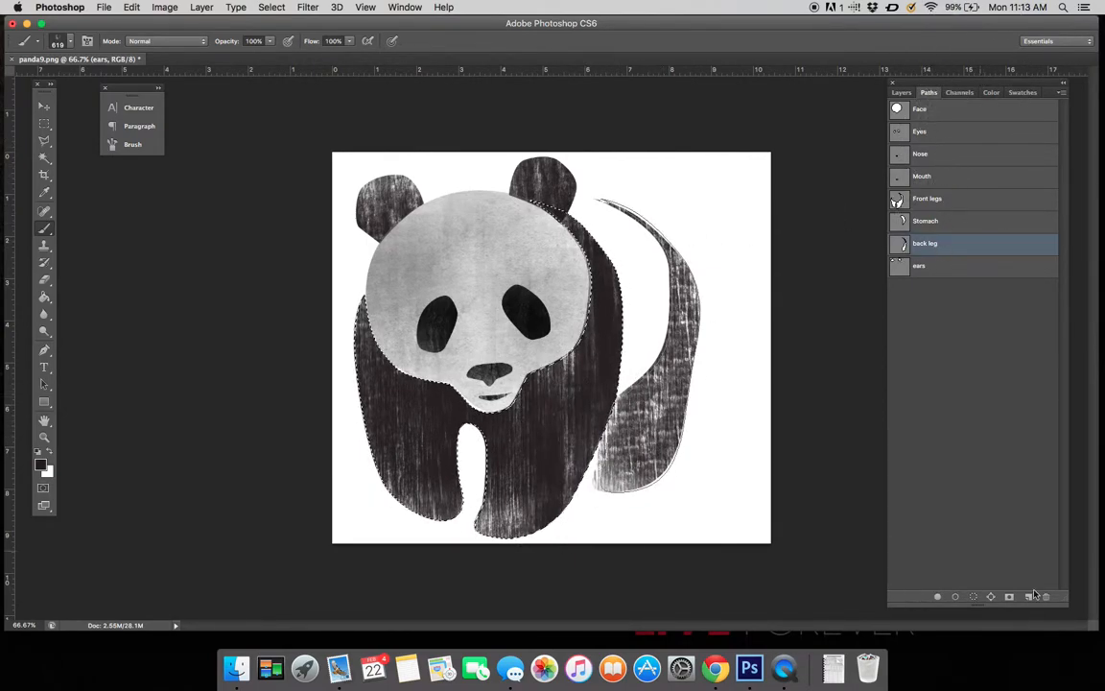
left_click(974, 596)
mouse_move(690, 334)
left_mouse_down()
mouse_move(670, 423)
mouse_move(708, 293)
left_mouse_up()
mouse_move(686, 238)
left_mouse_down()
mouse_move(607, 187)
mouse_move(712, 254)
mouse_move(700, 367)
left_mouse_up()
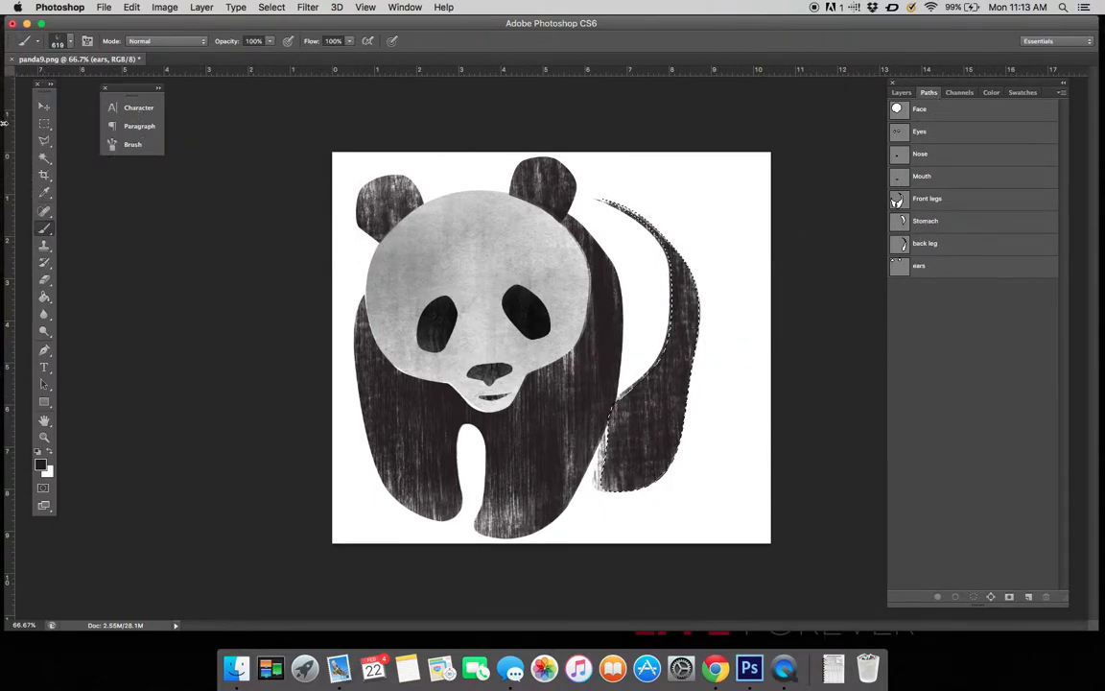
left_click(43, 123)
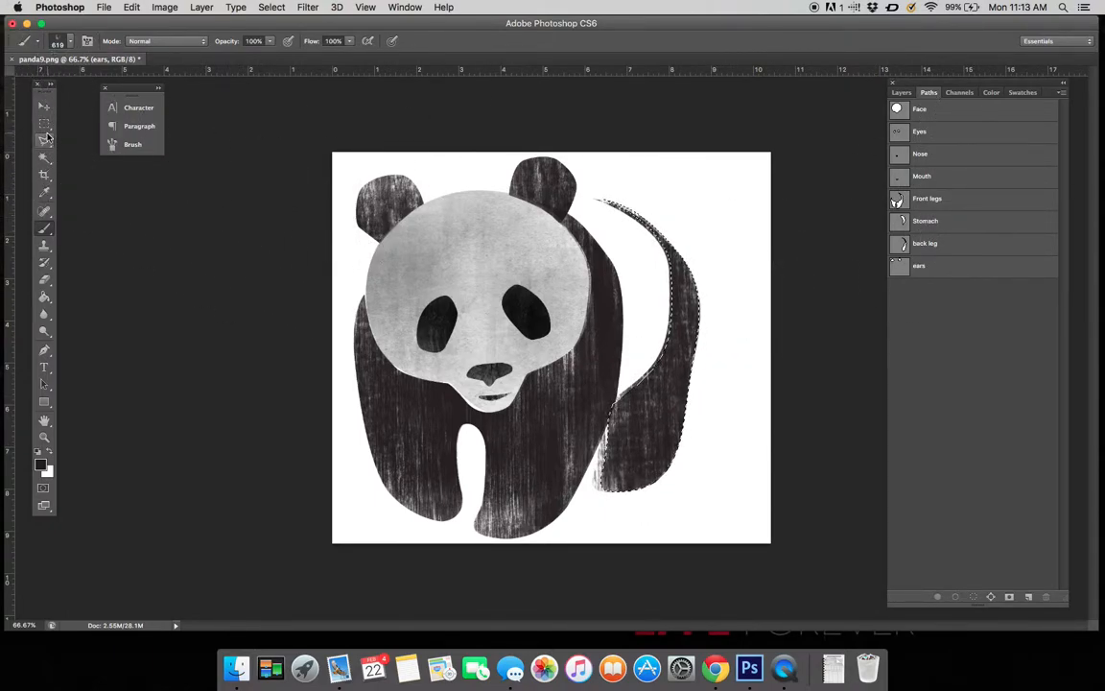
left_click(437, 337)
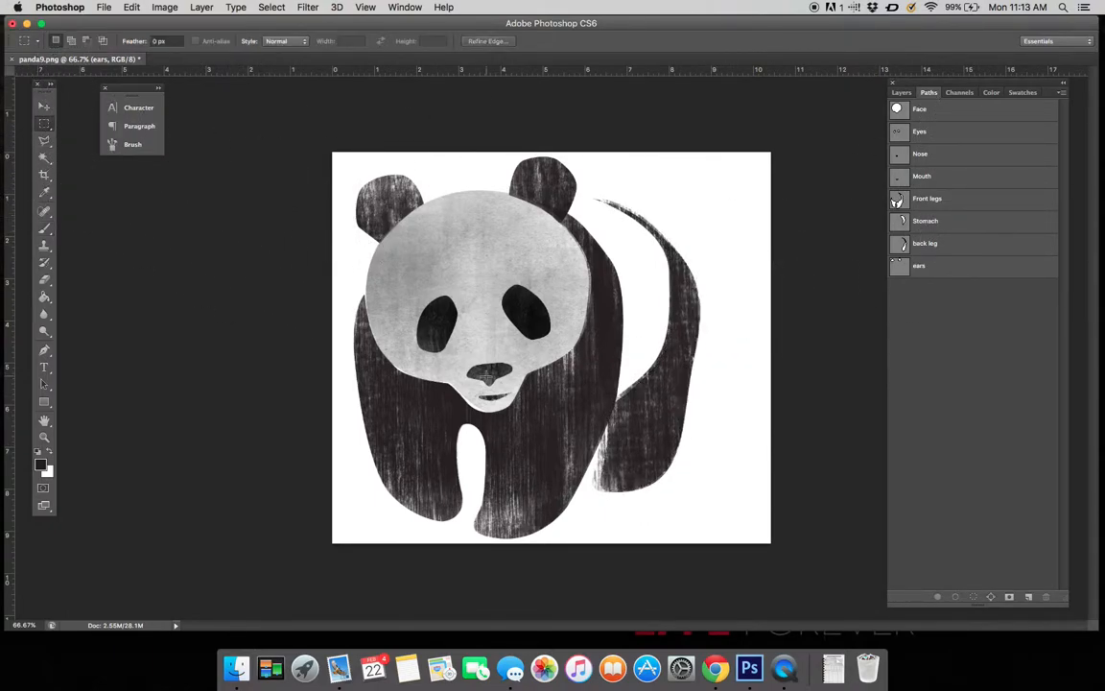
Show the original Panda layer briefly to compare it with the textured version, and hide it again
left_click(902, 92)
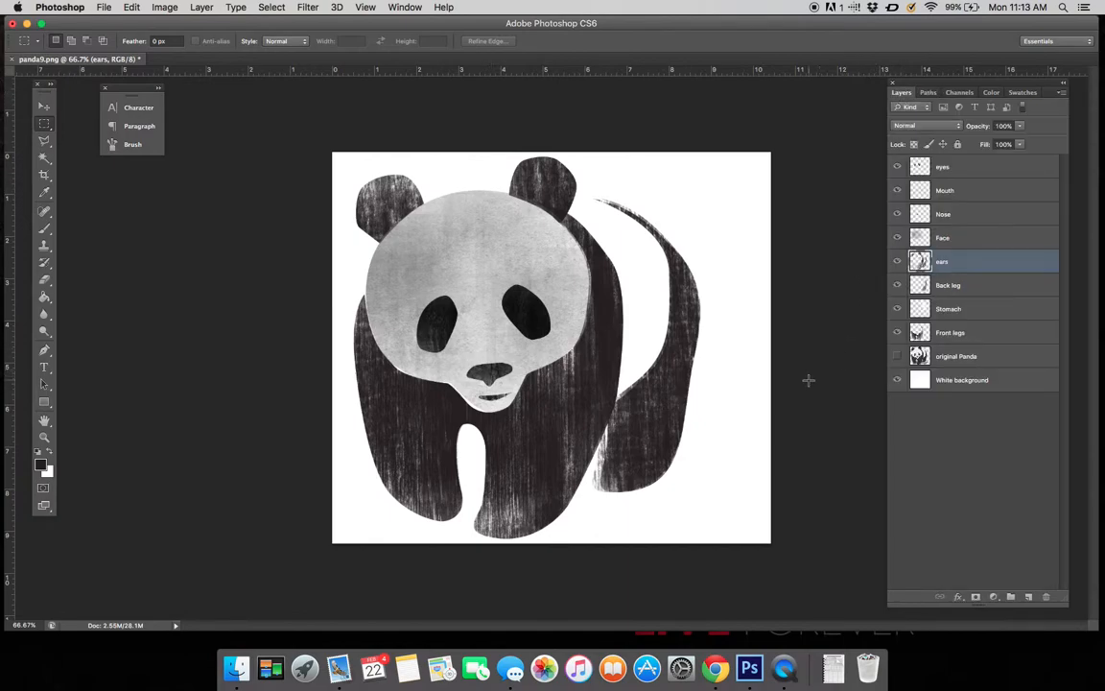
left_click(43, 105)
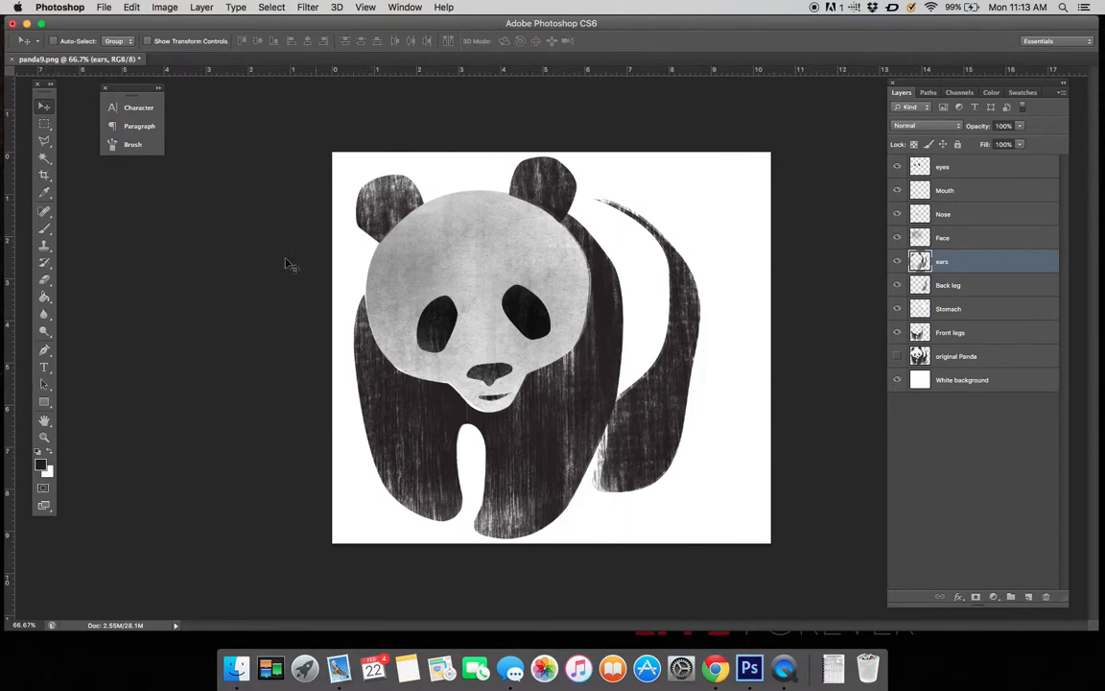
left_click(897, 356)
left_click(897, 356)
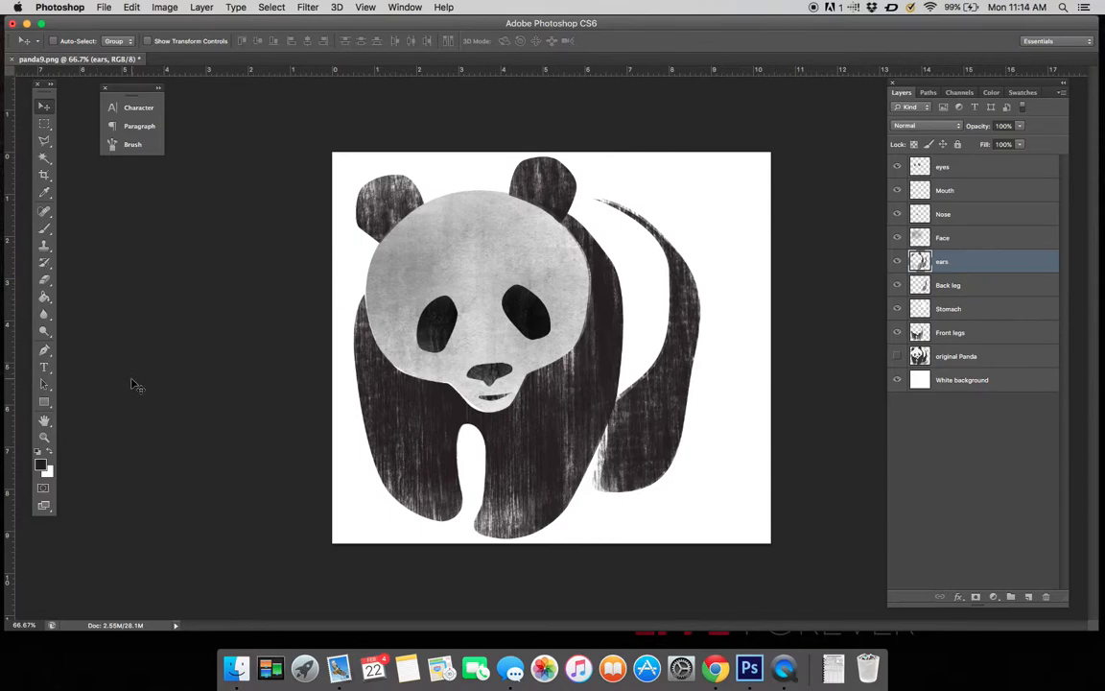
left_click(788, 671)
left_click(230, 291)
left_click(784, 669)
left_click(162, 7)
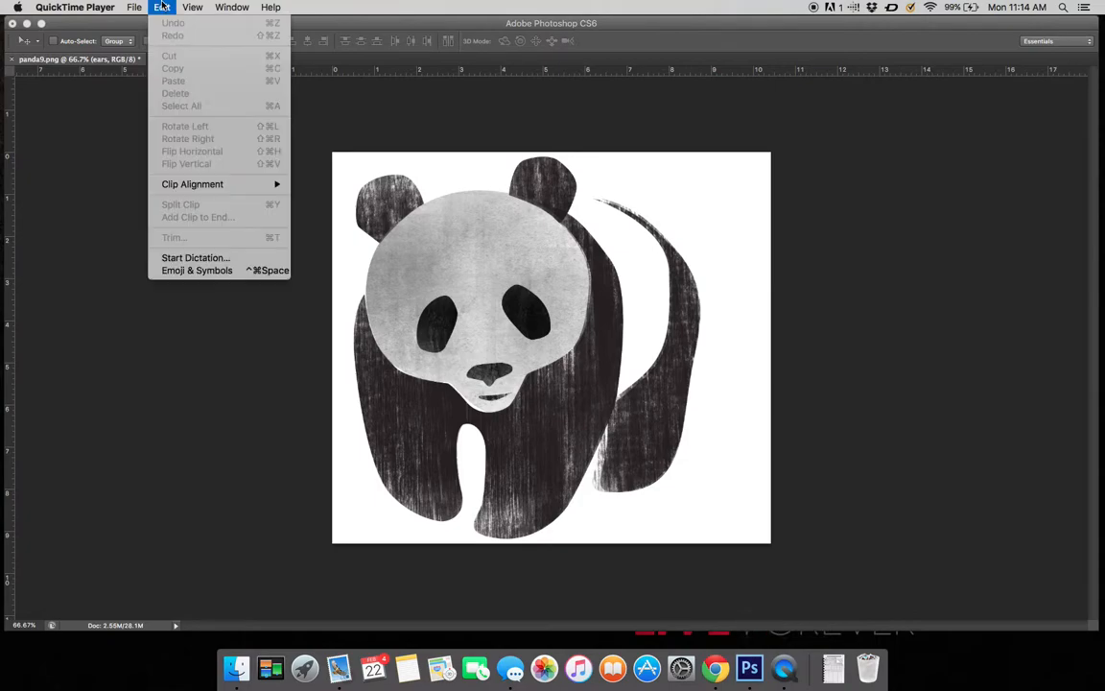
mouse_move(127, 9)
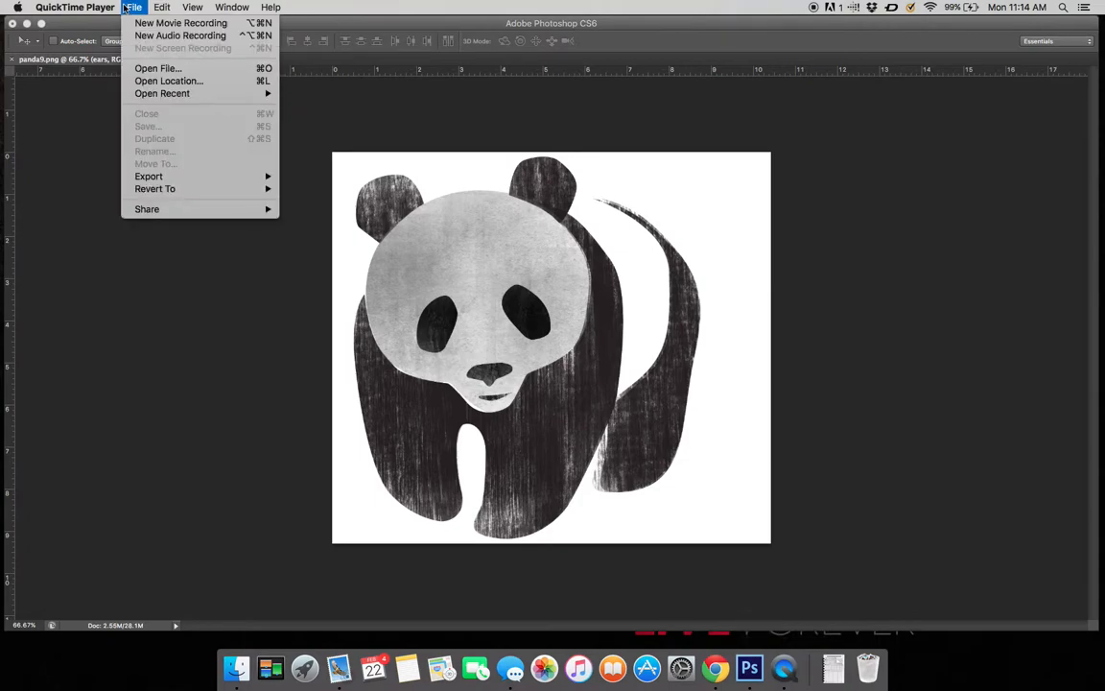
mouse_move(83, 10)
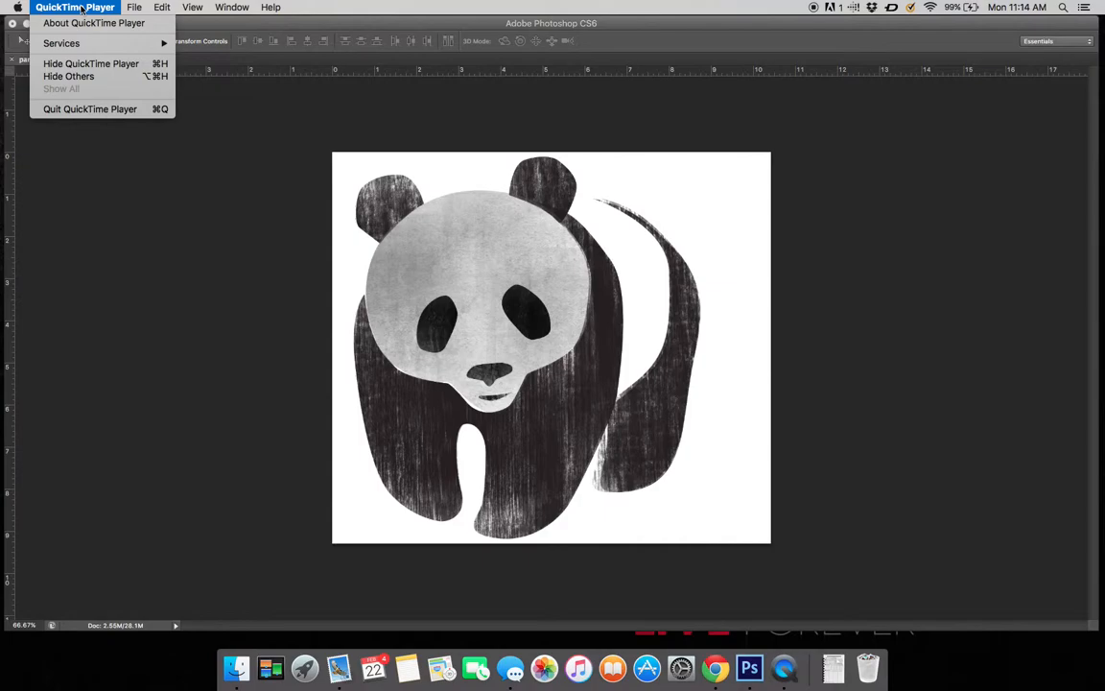
mouse_move(192, 8)
mouse_move(17, 8)
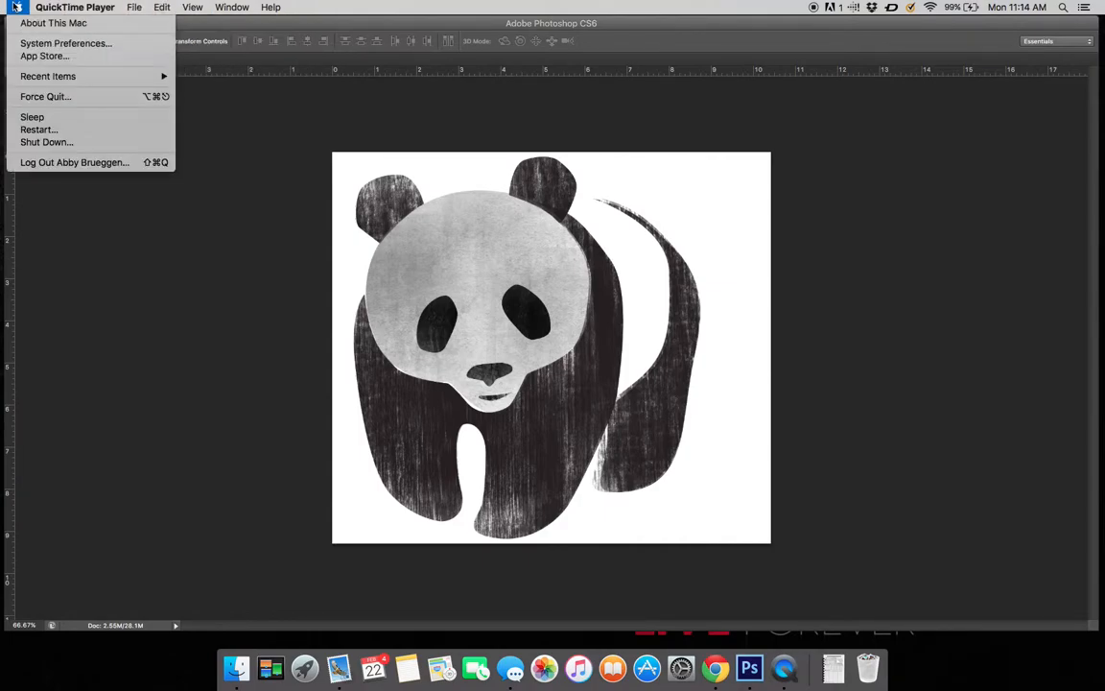
left_click(161, 374)
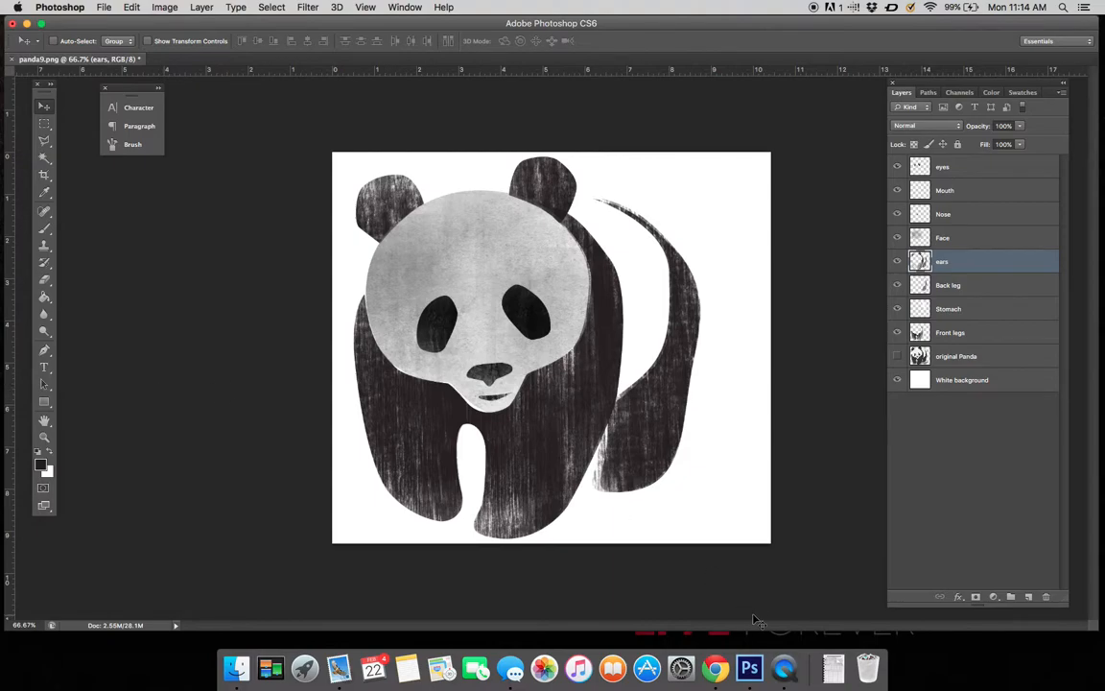
left_click(784, 668)
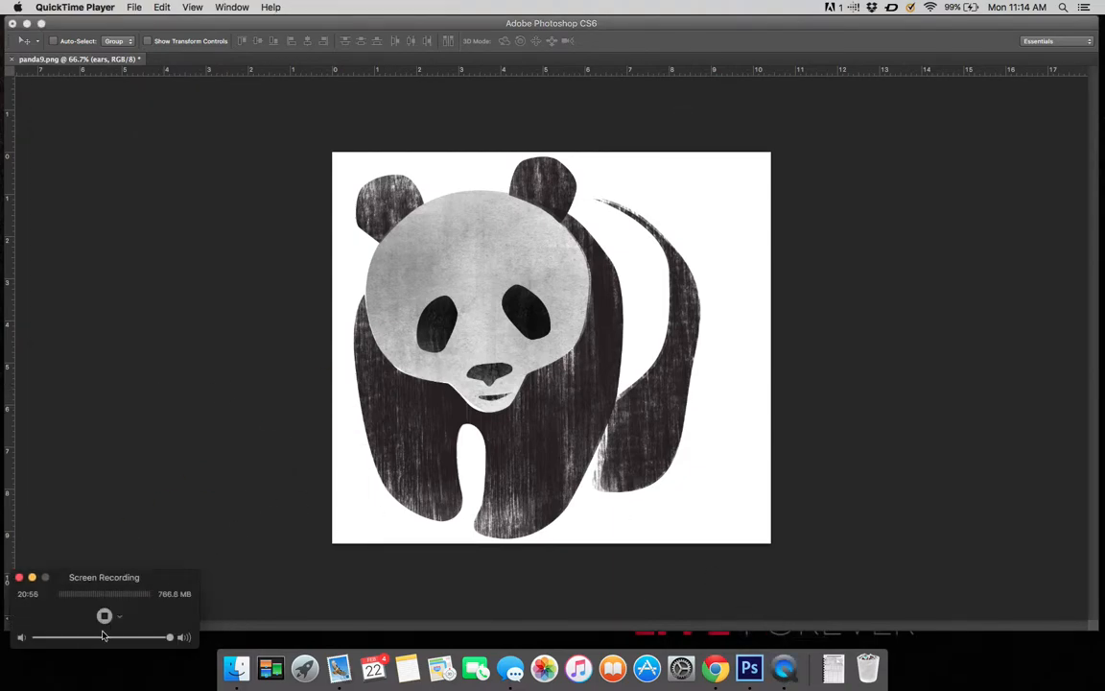